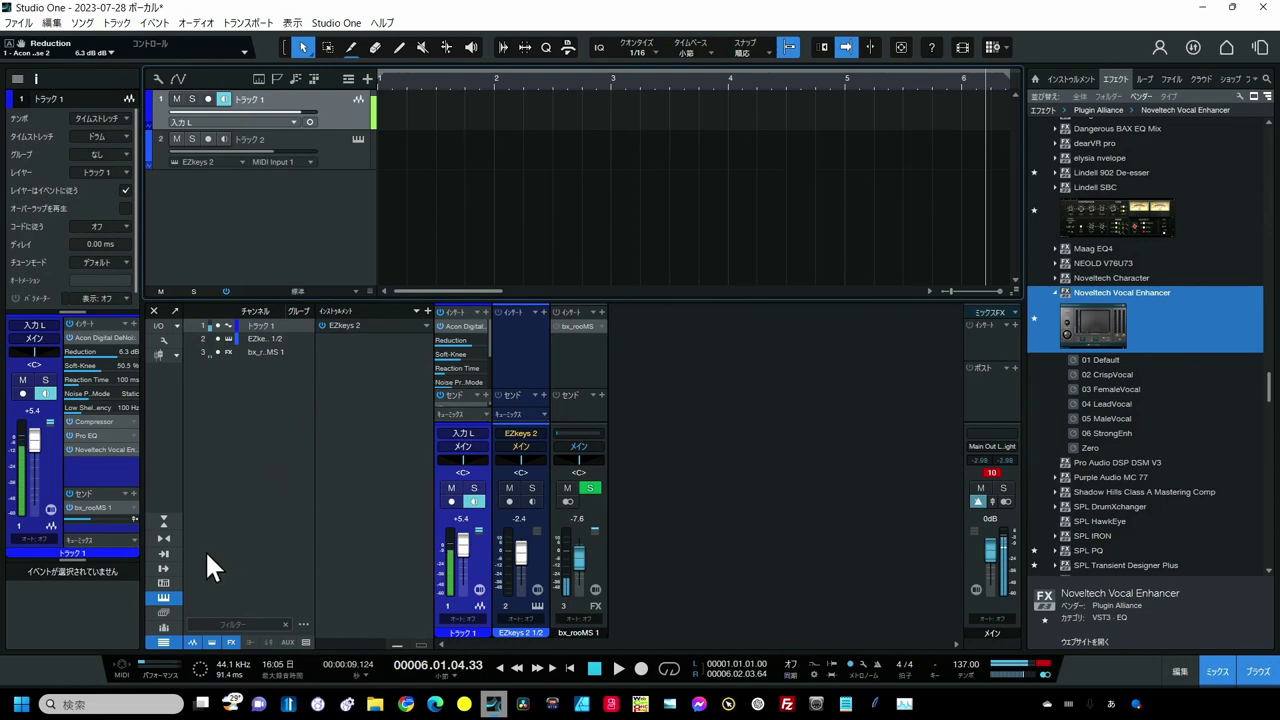
Show the input channels in the mixer and enable input monitoring on Track 1 (トラック 1).
left_click(160, 552)
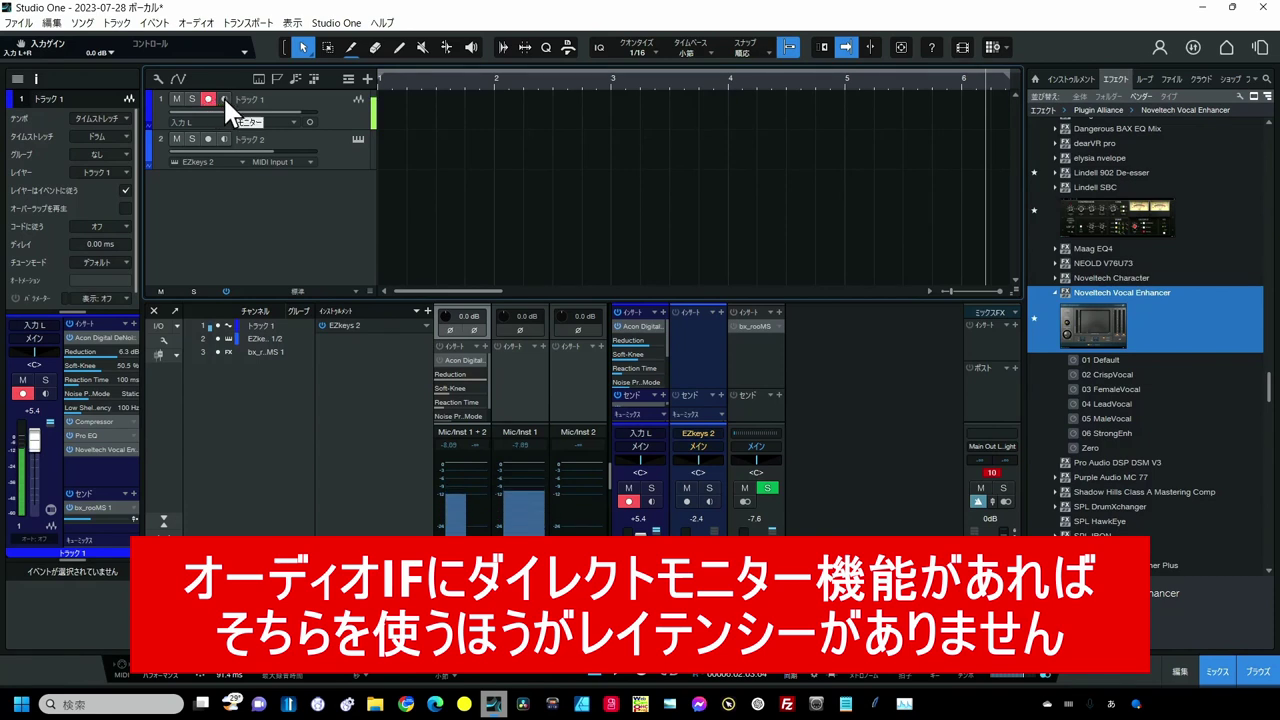
left_click(223, 97)
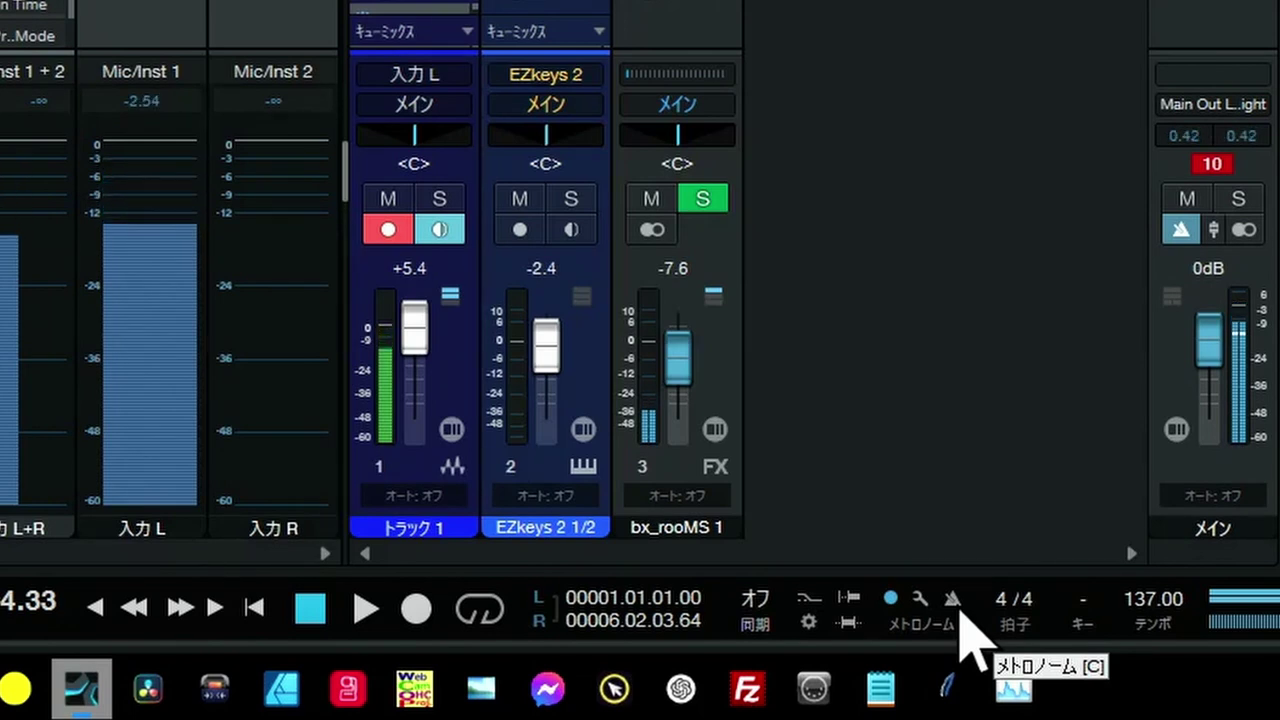
Turn on the metronome and review its click and precount settings.
left_click(953, 599)
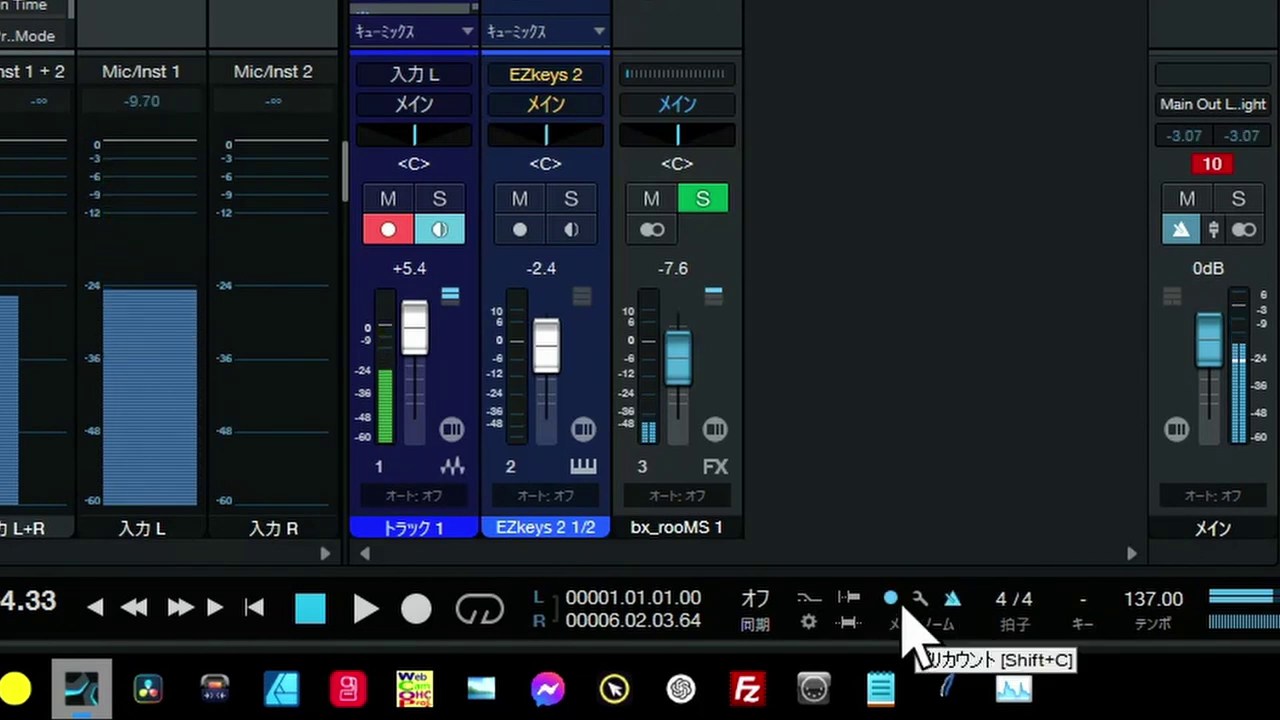
left_click(920, 598)
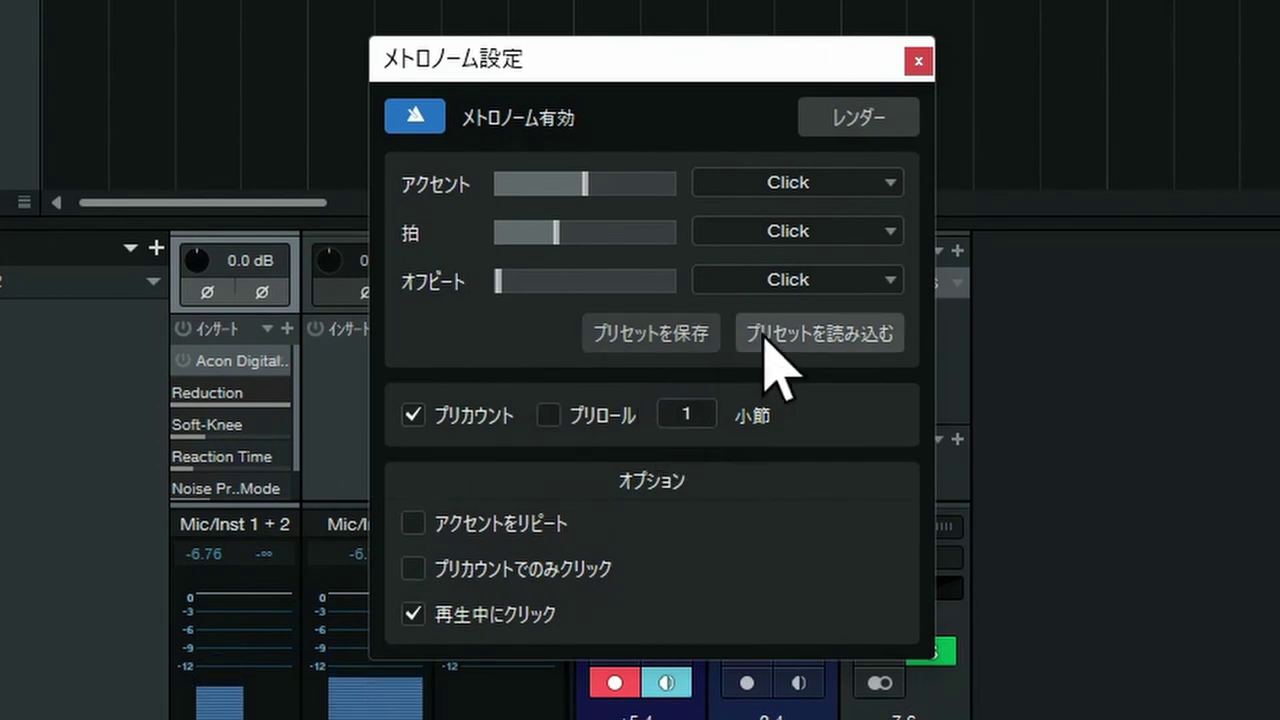
left_click(918, 61)
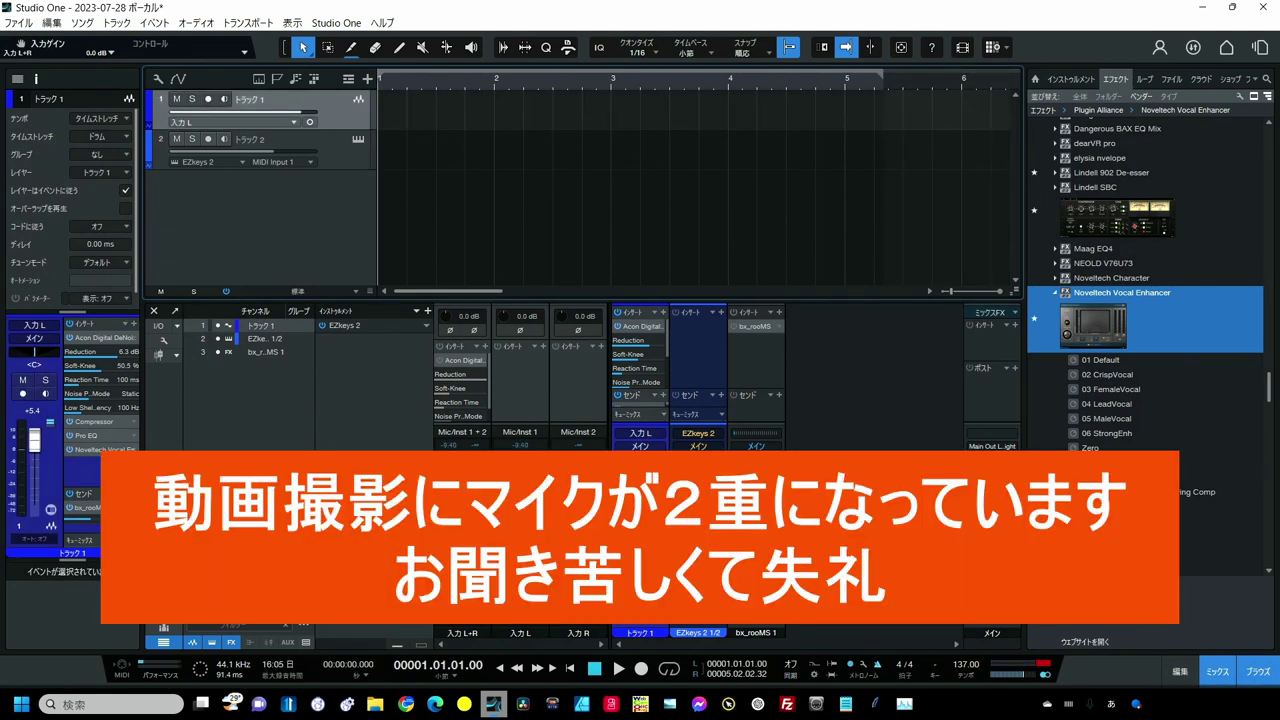
Arm Track 1 and record a vocal take from bar 1 to about bar 6.
key("r")
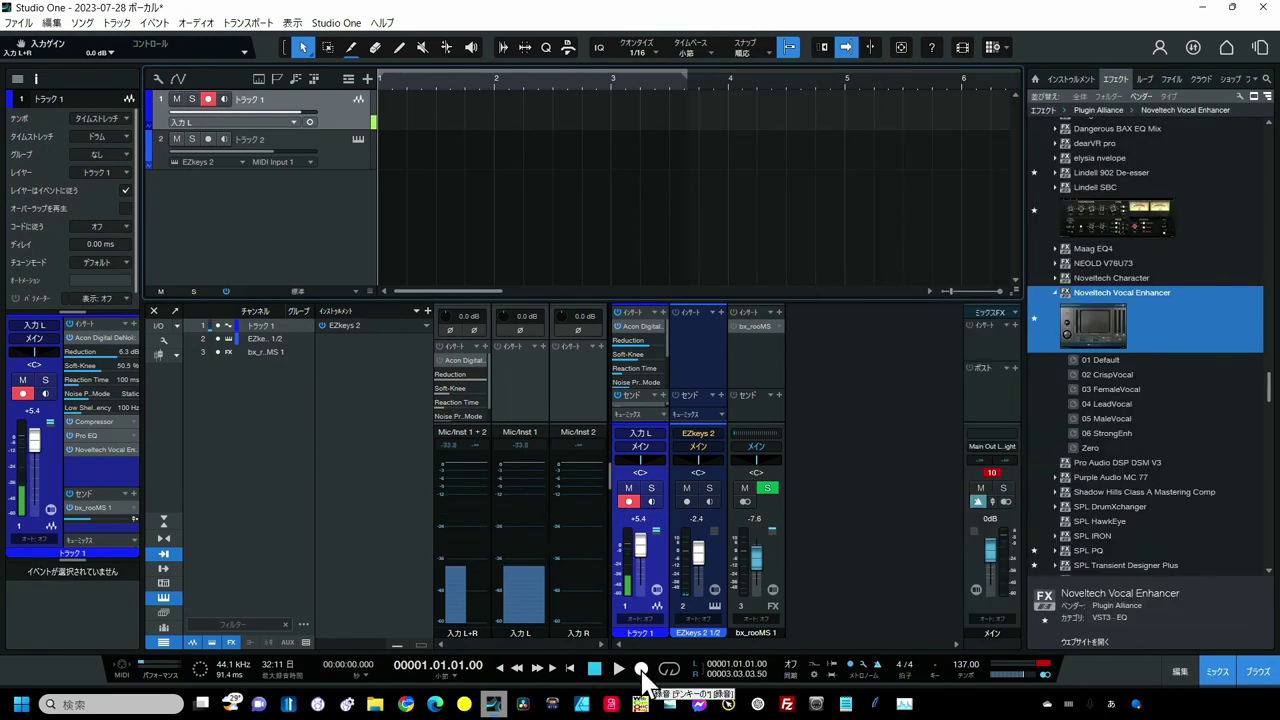
left_click(640, 669)
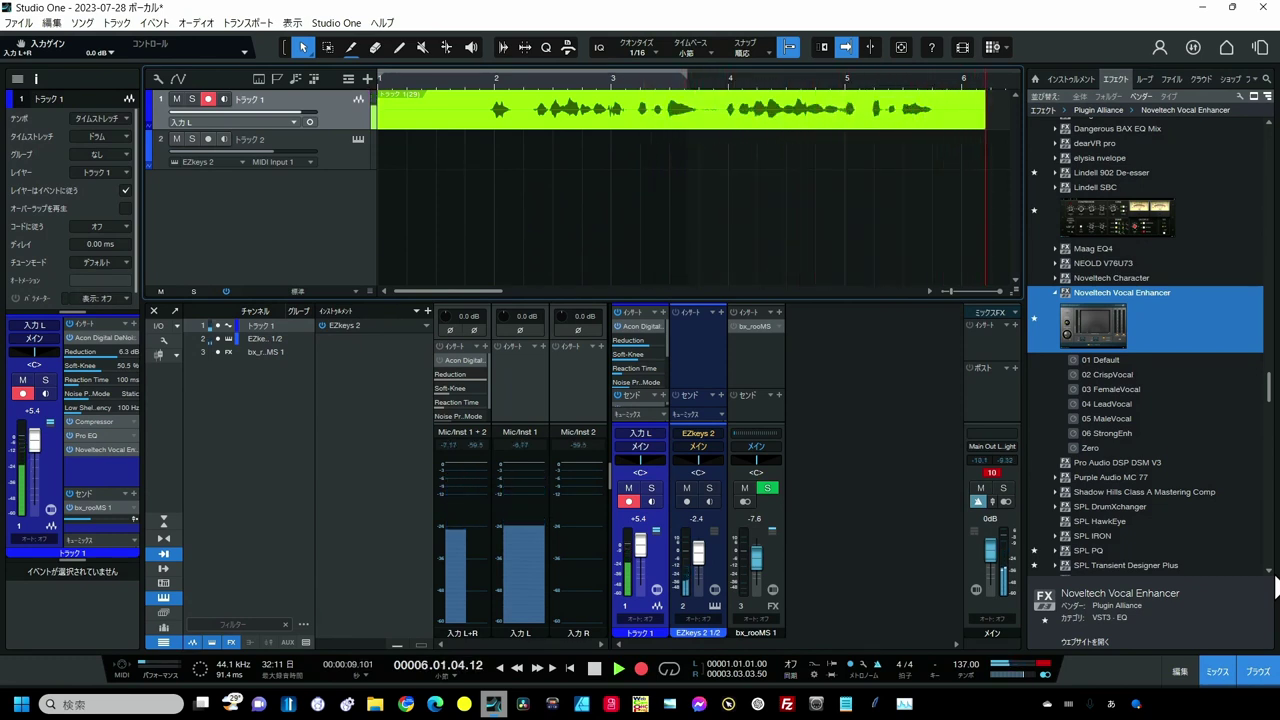
key("space")
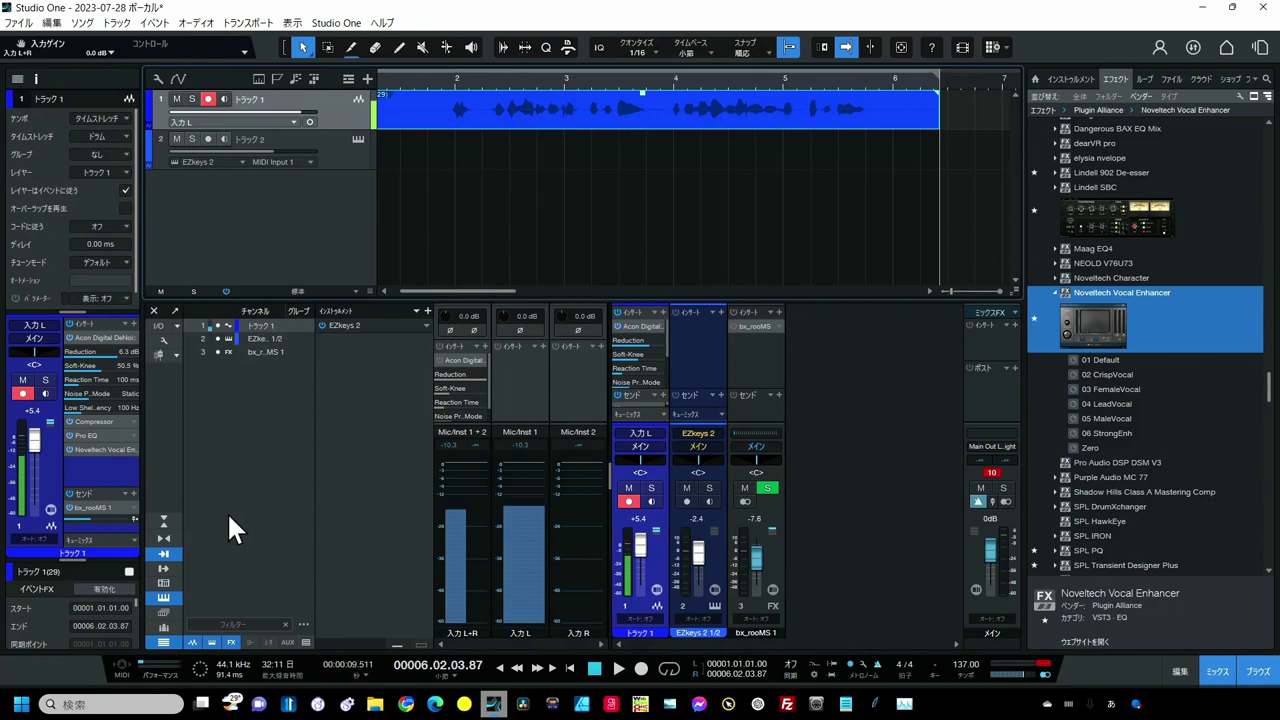
With snapping off, loop the voiceless passage just before bar 2 and learn its noise profile in Track 1's Acon Digital DeNoise 2.
left_click(630, 327)
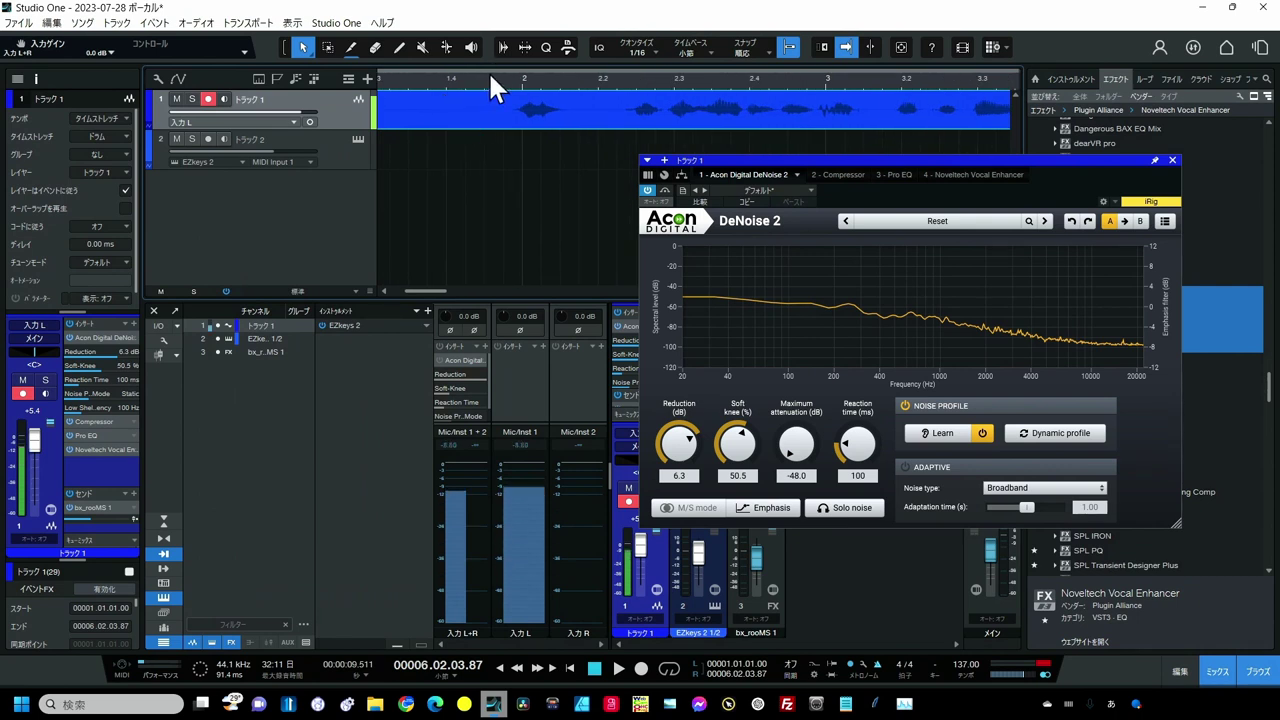
left_click_drag(489, 72, 510, 73)
left_click(787, 47)
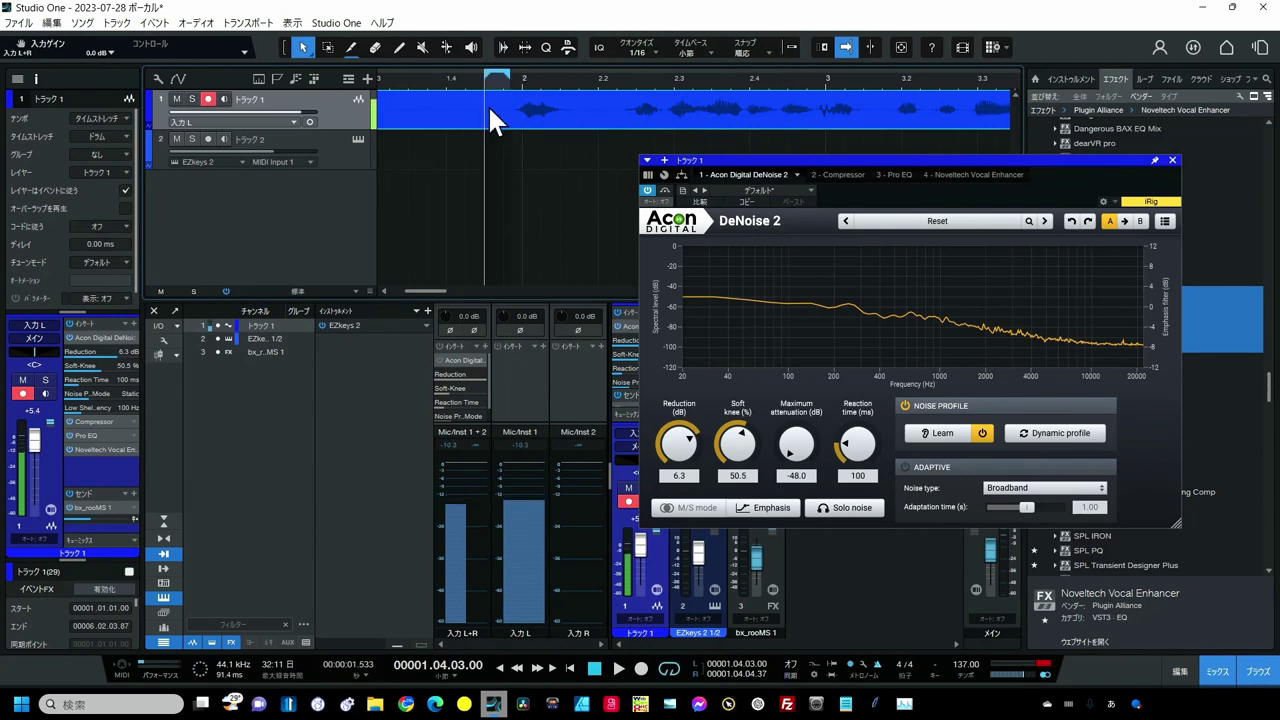
key("space")
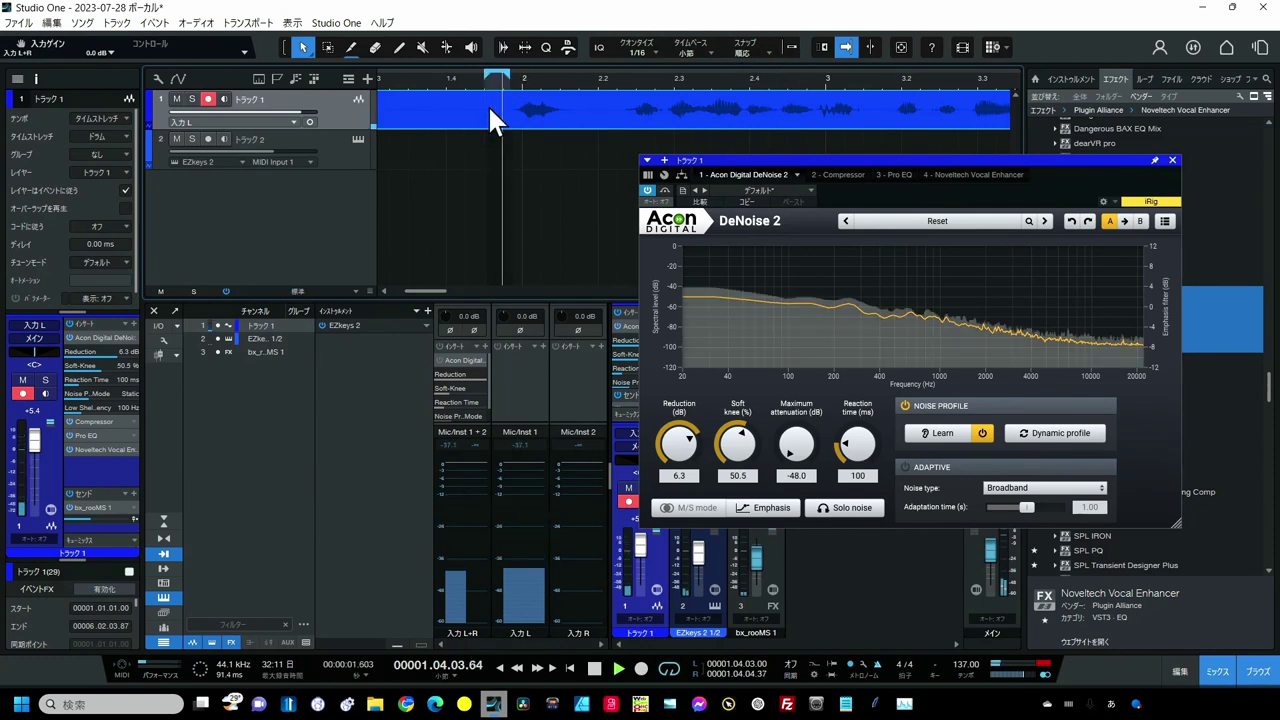
left_click(946, 432)
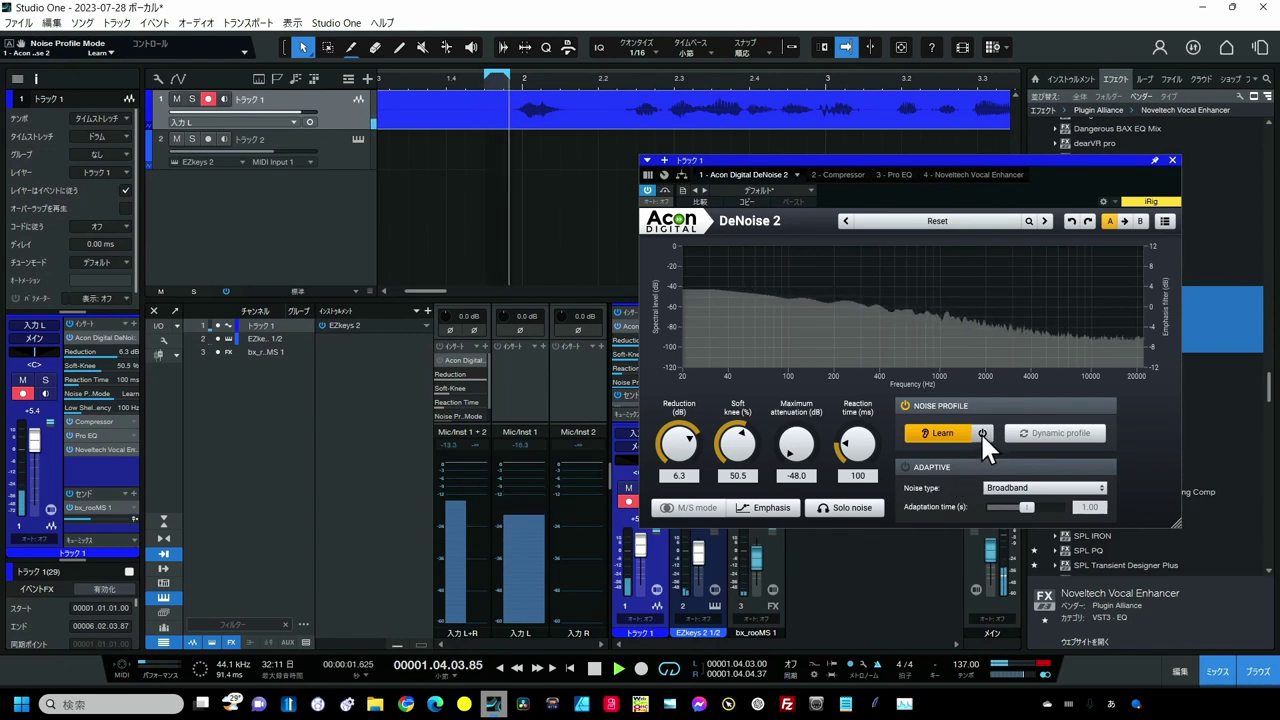
left_click(981, 433)
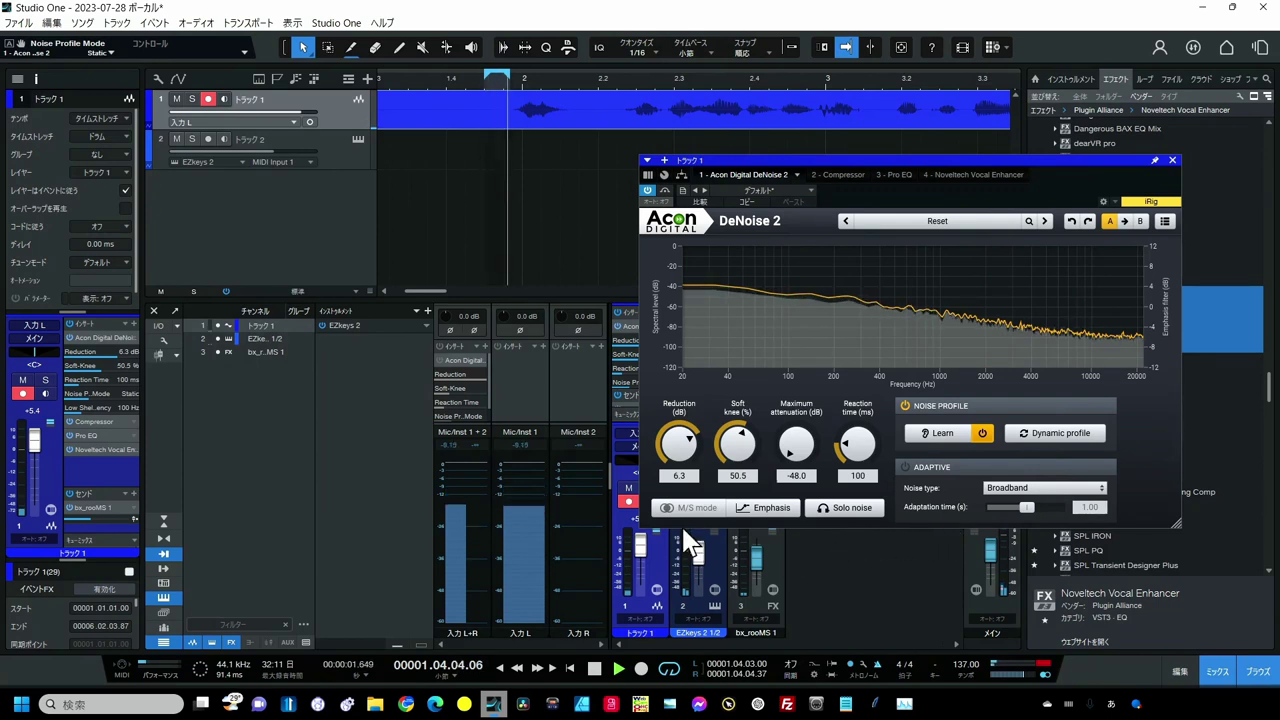
Set DeNoise 2's Reduction to 4.2 dB while listening to the loop, and close the plug-in.
left_click_drag(684, 440, 684, 445)
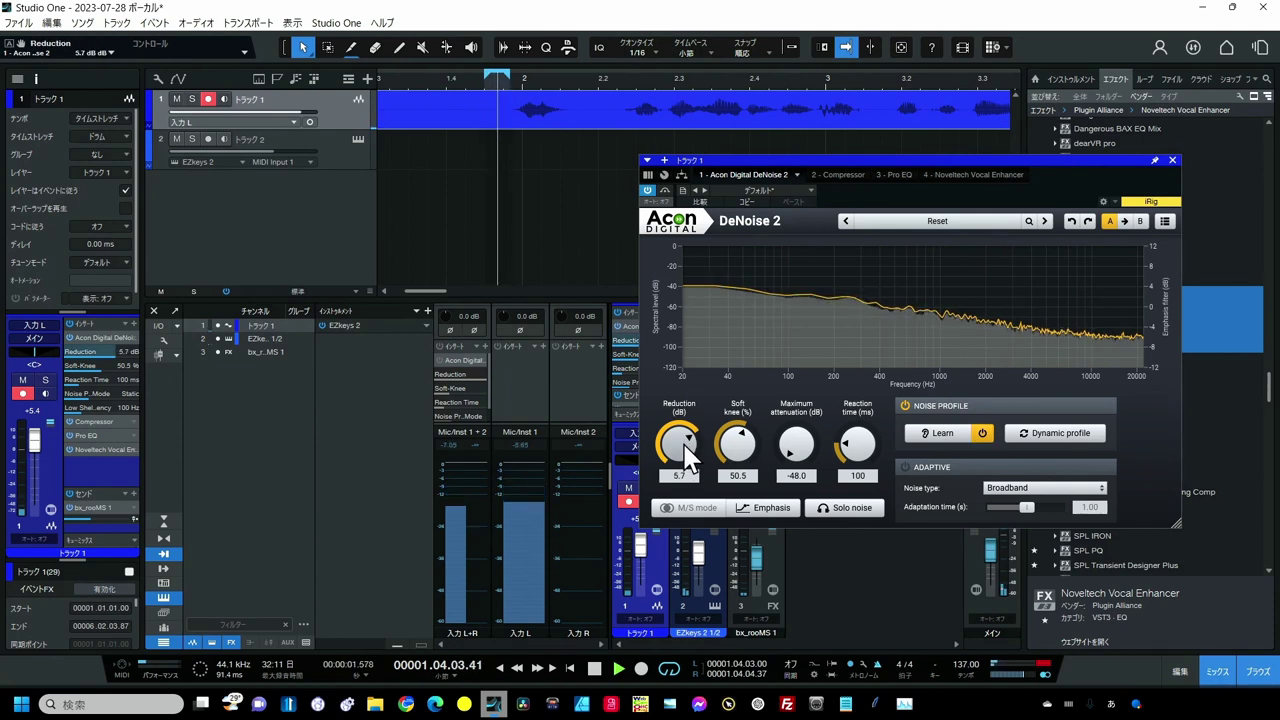
left_click_drag(684, 450, 675, 506)
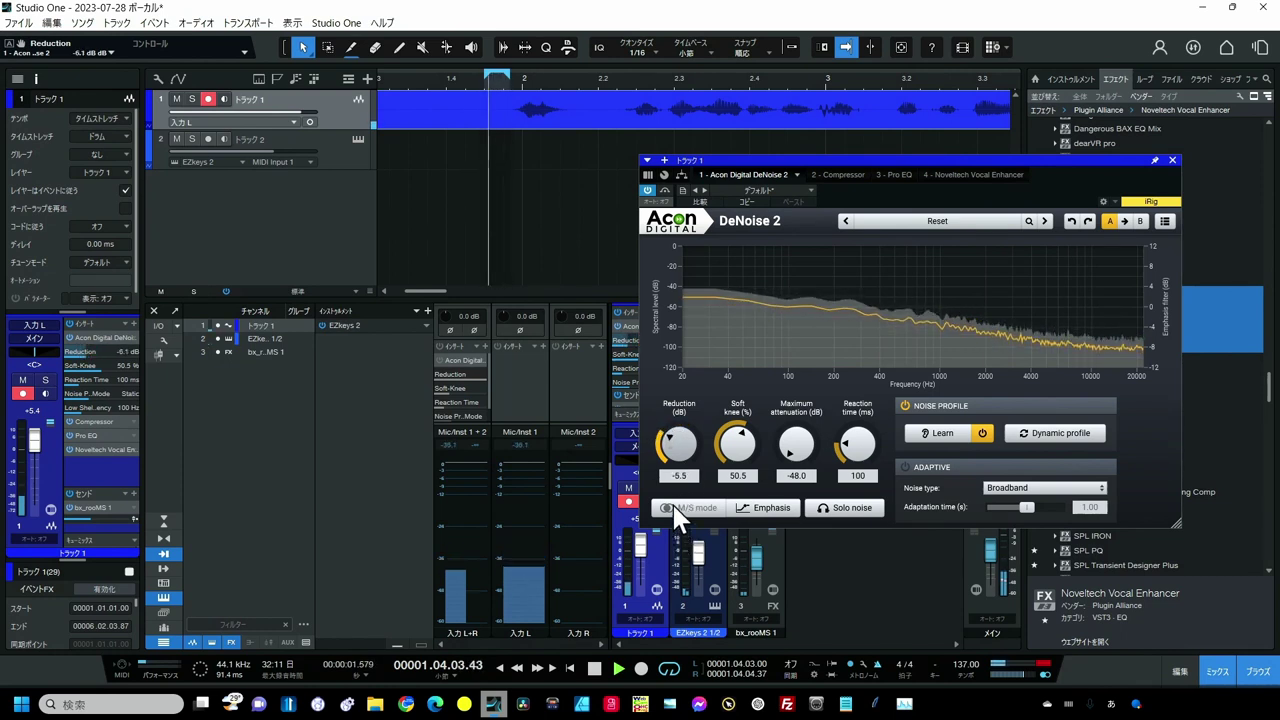
mouse_move(493, 704)
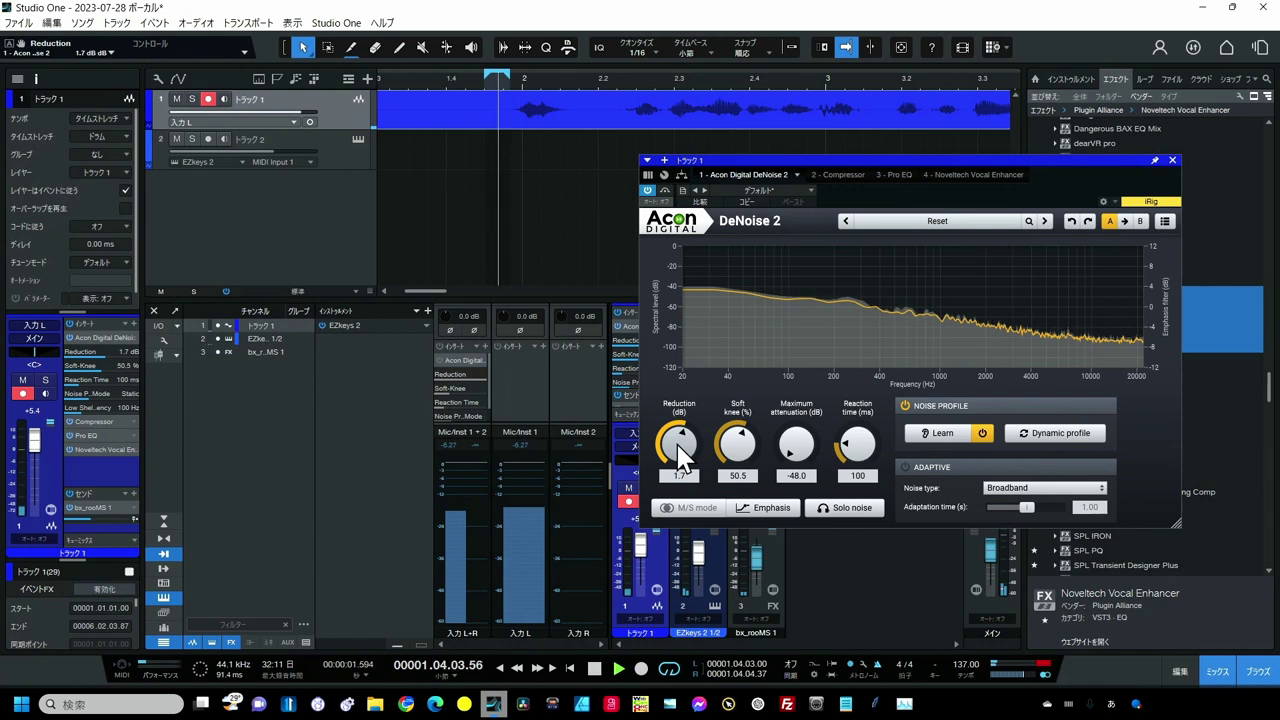
left_click_drag(680, 455, 684, 274)
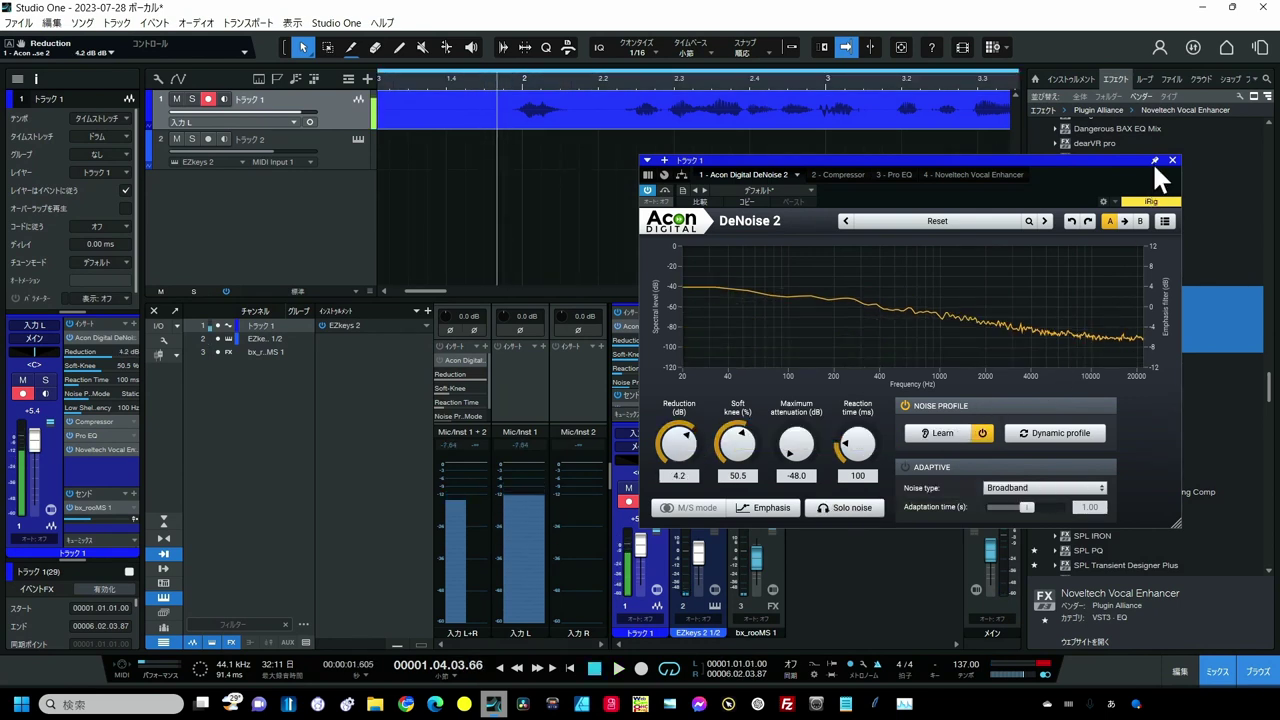
left_click(1172, 161)
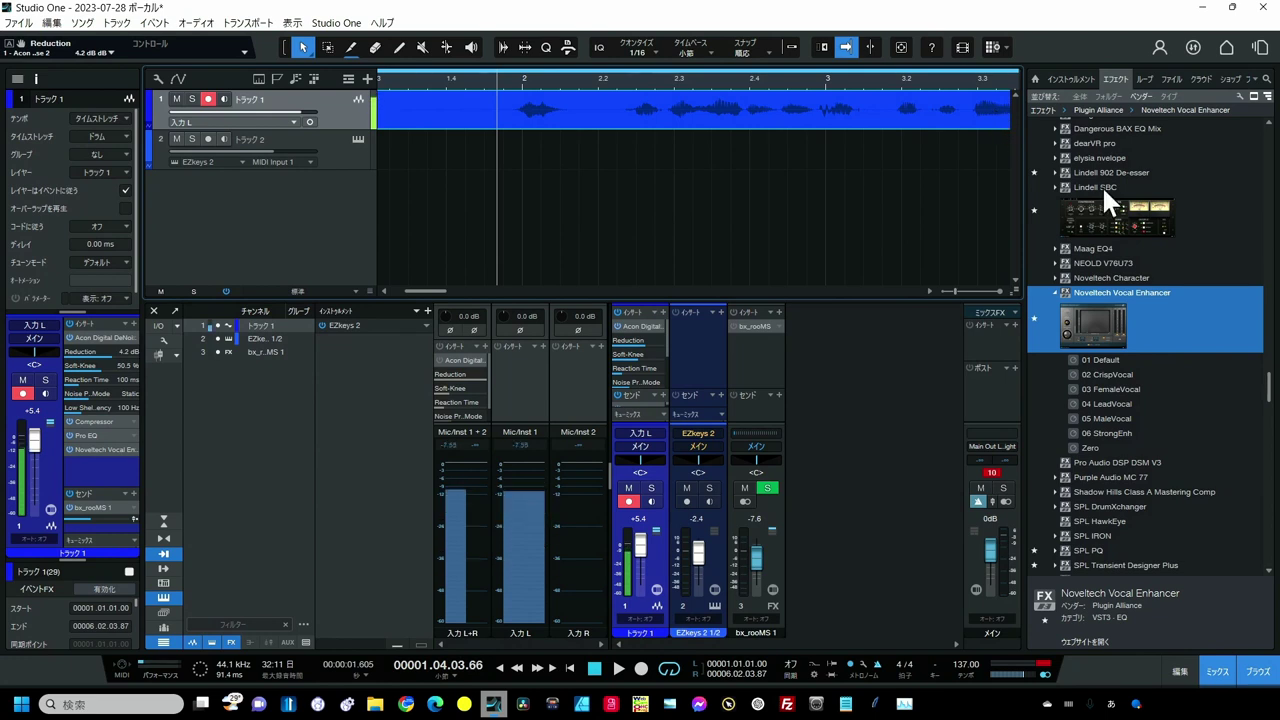
Apply the Melodyne event editor from the effects browser to the recorded vocal event on Track 1.
scroll(1102, 185, "up", 4)
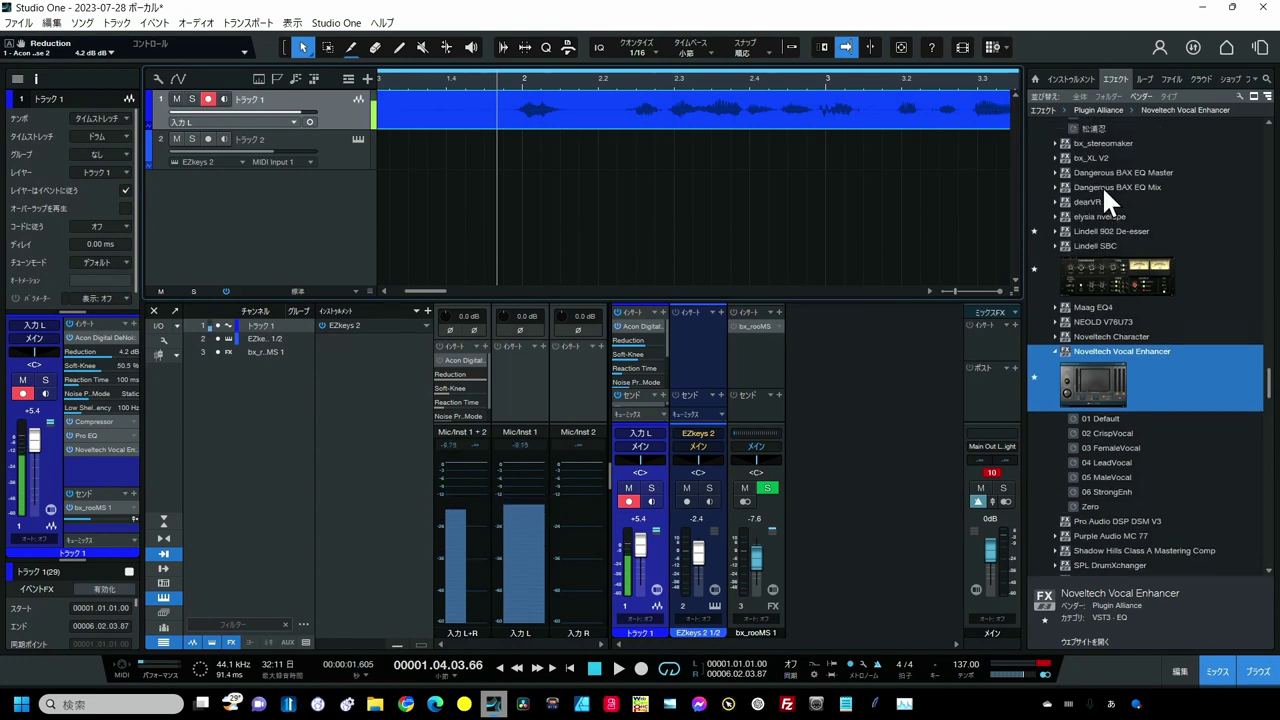
left_click_drag(1271, 371, 1268, 135)
left_click(1101, 158)
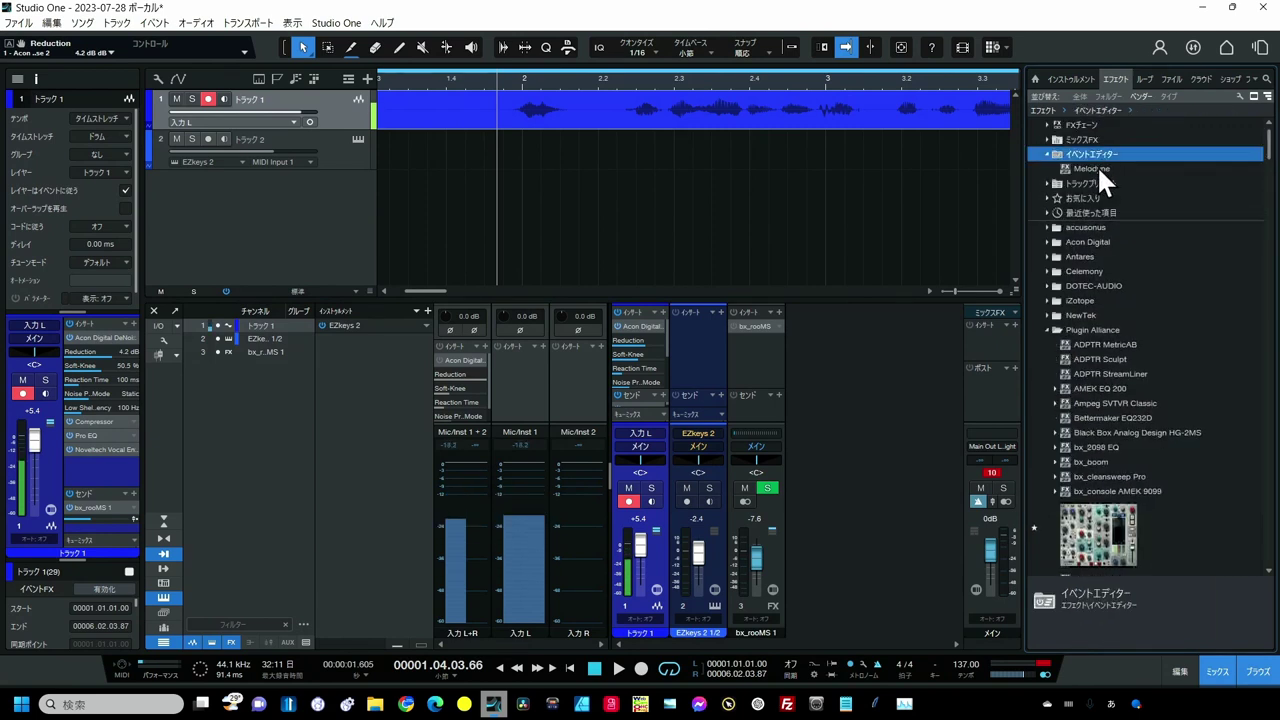
left_click(1092, 168)
left_click_drag(1092, 168, 704, 106)
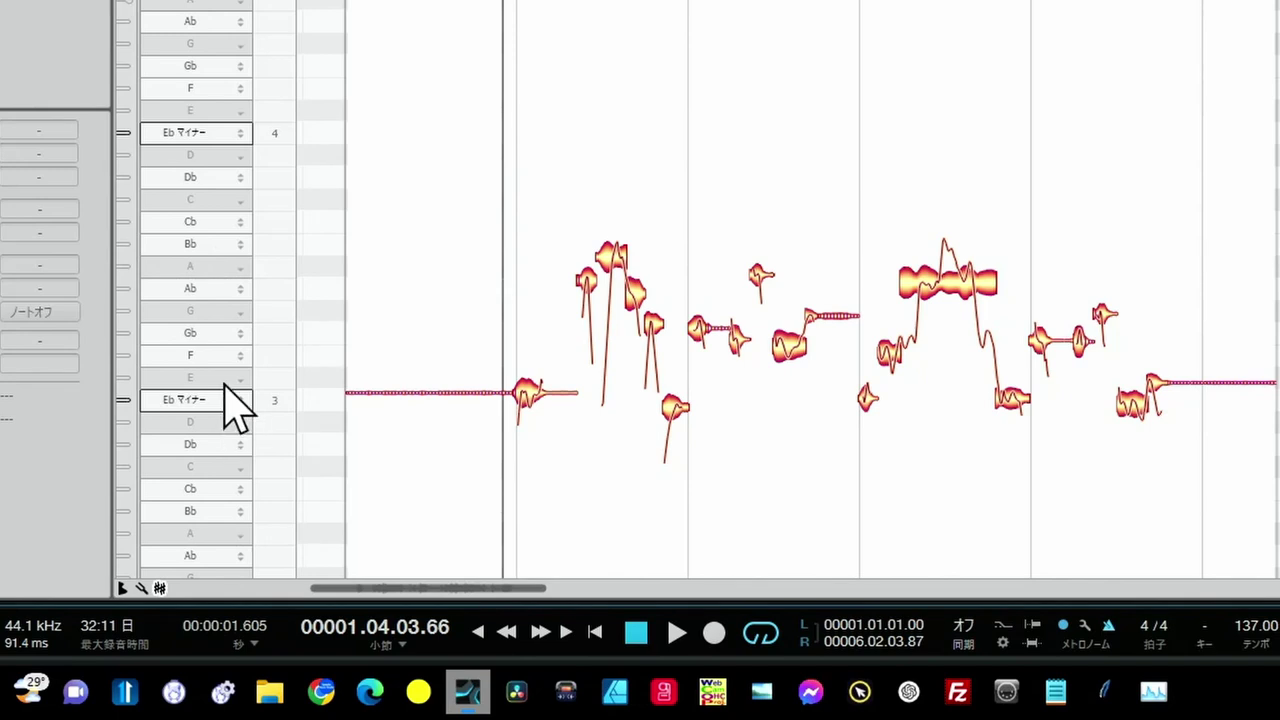
Set the Melodyne scale to E major, raise the first sung note in bar 2 to E 3 and play it back.
right_click(225, 385)
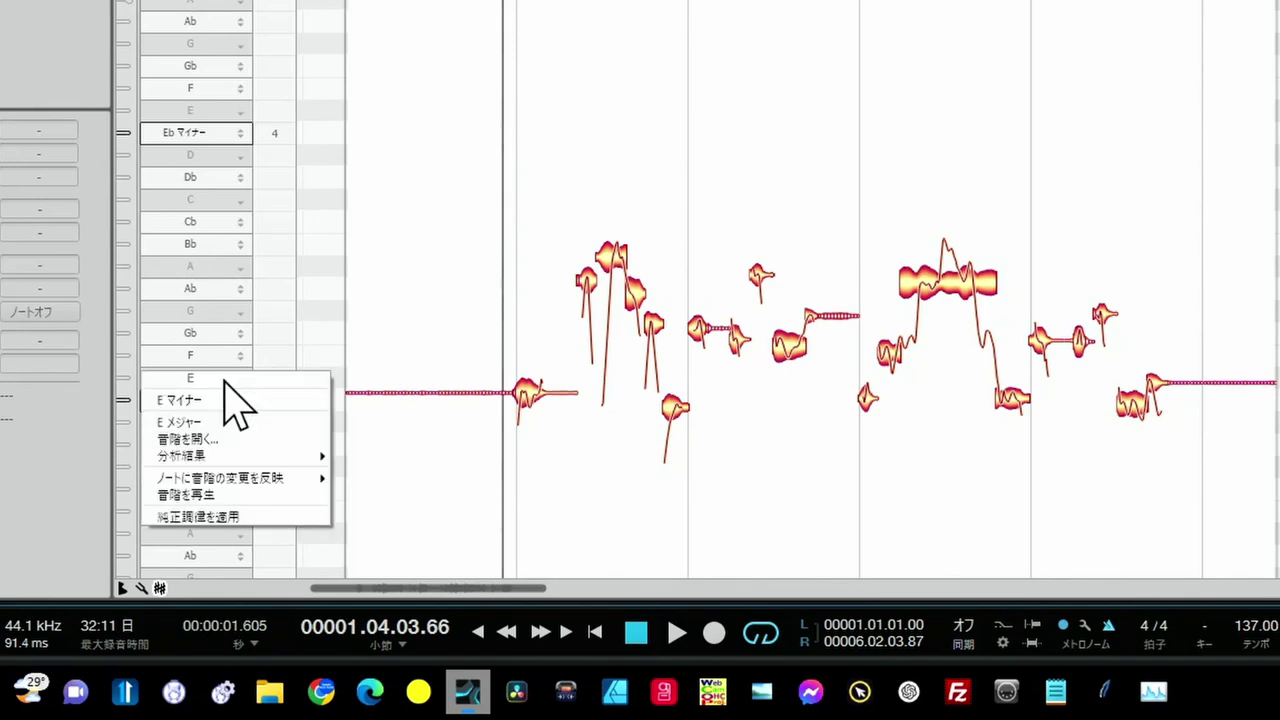
left_click(212, 421)
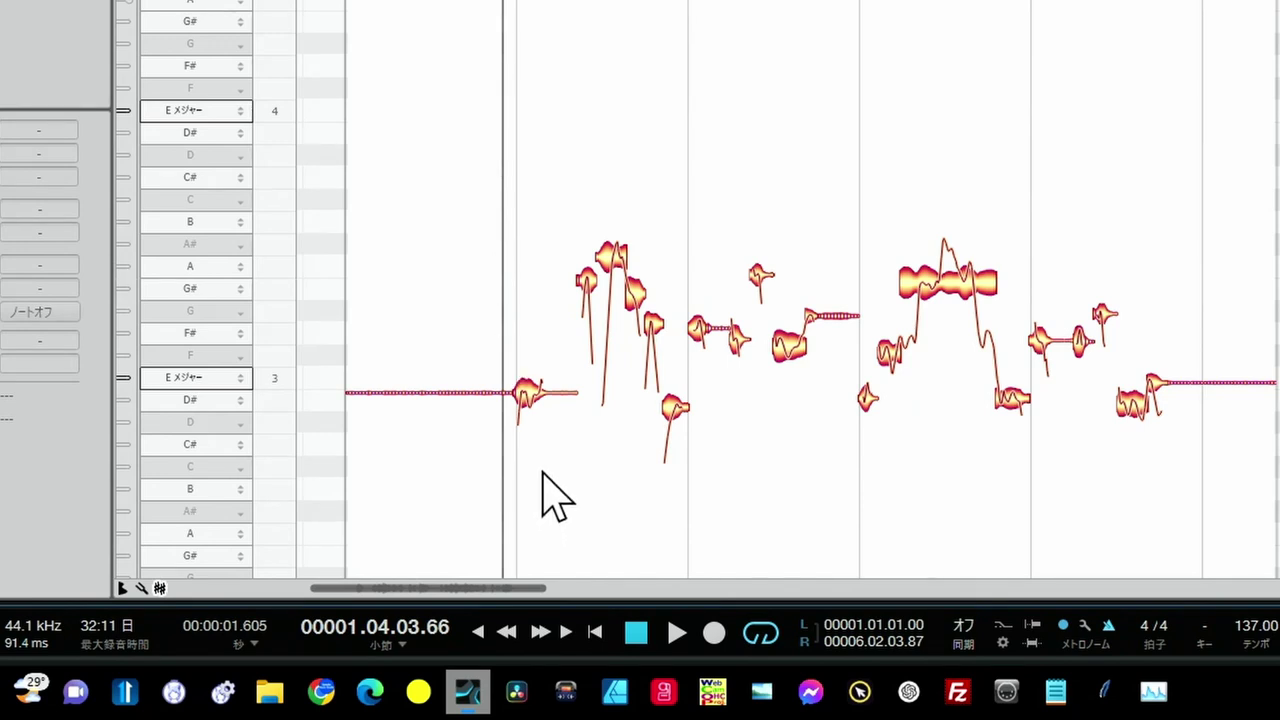
left_click(530, 392)
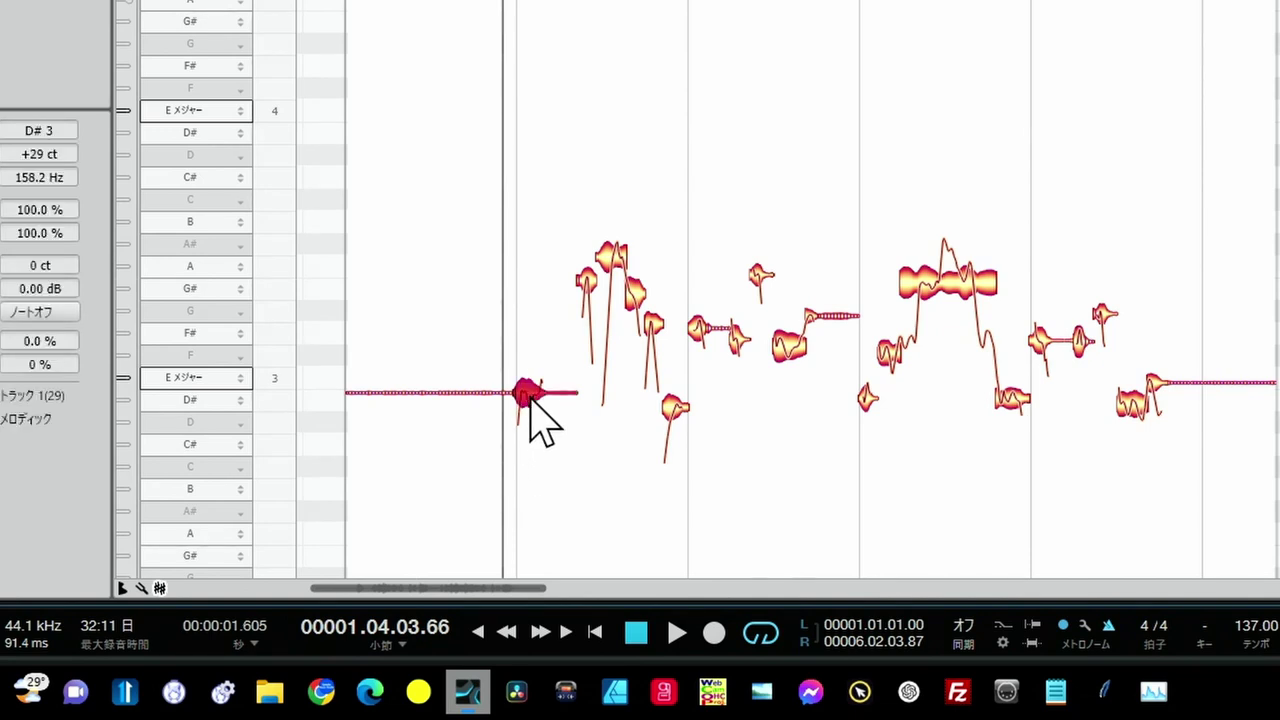
left_click_drag(530, 395, 540, 380)
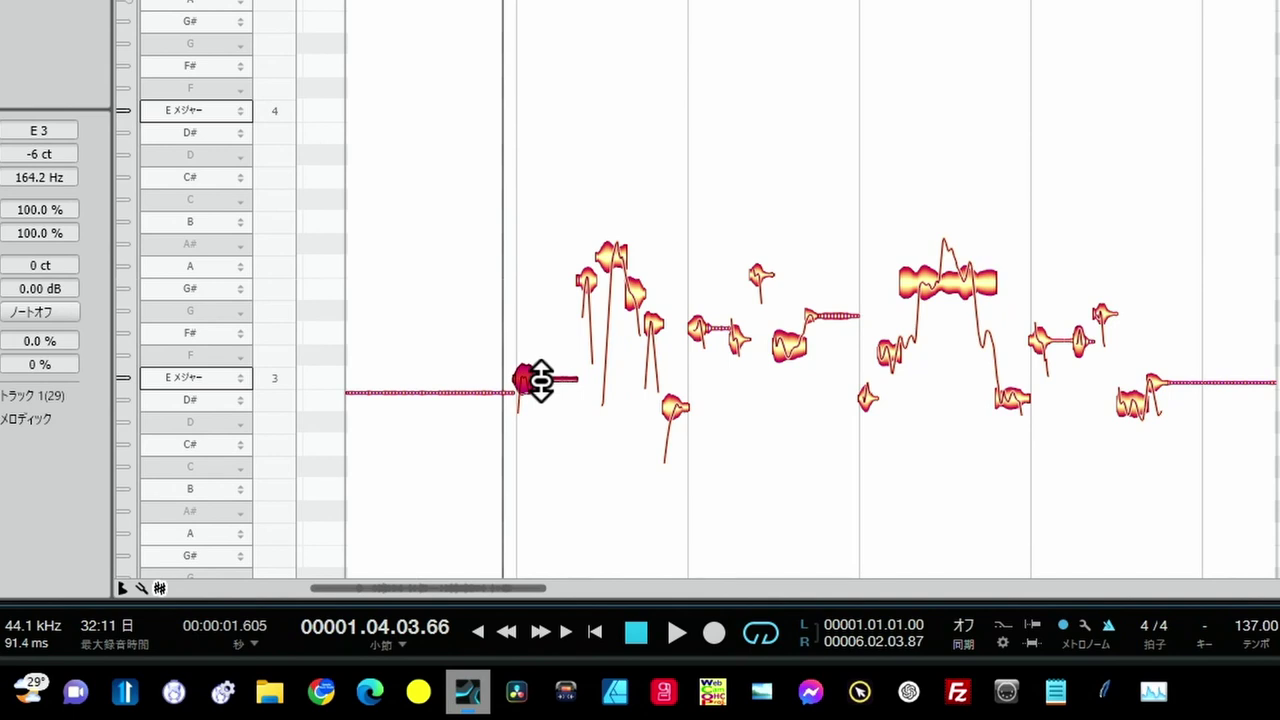
key("space")
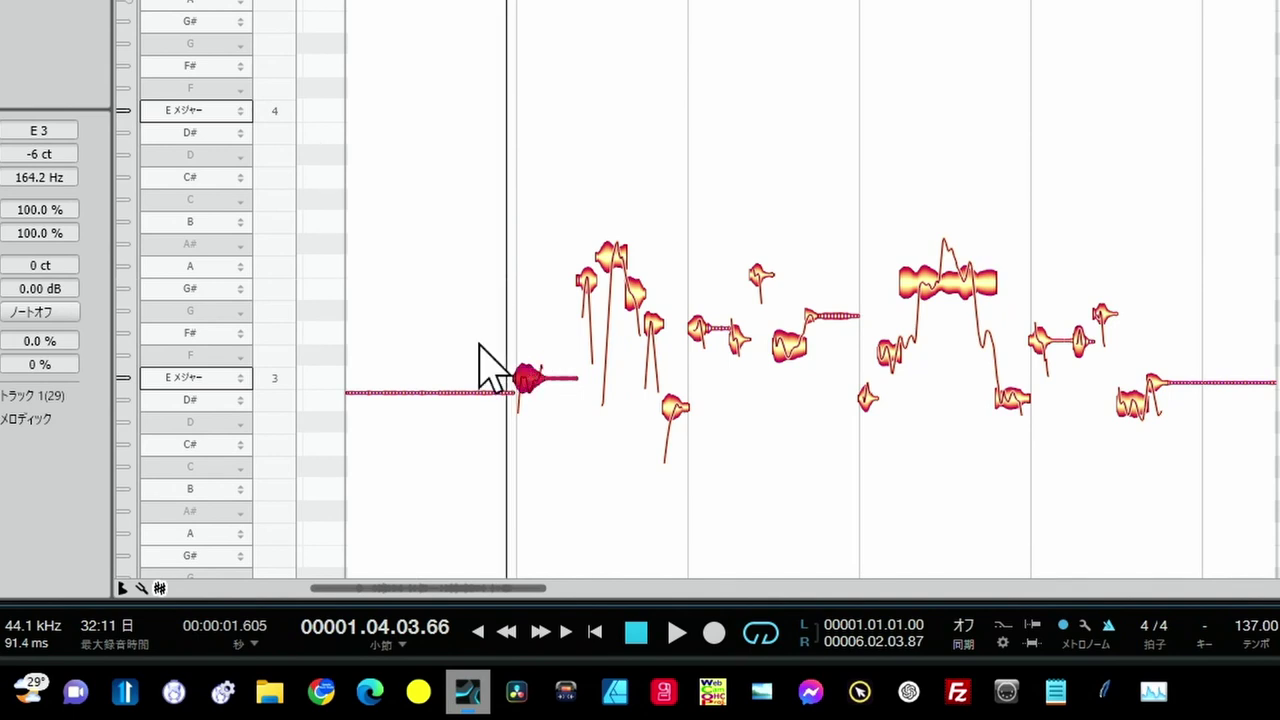
key("space")
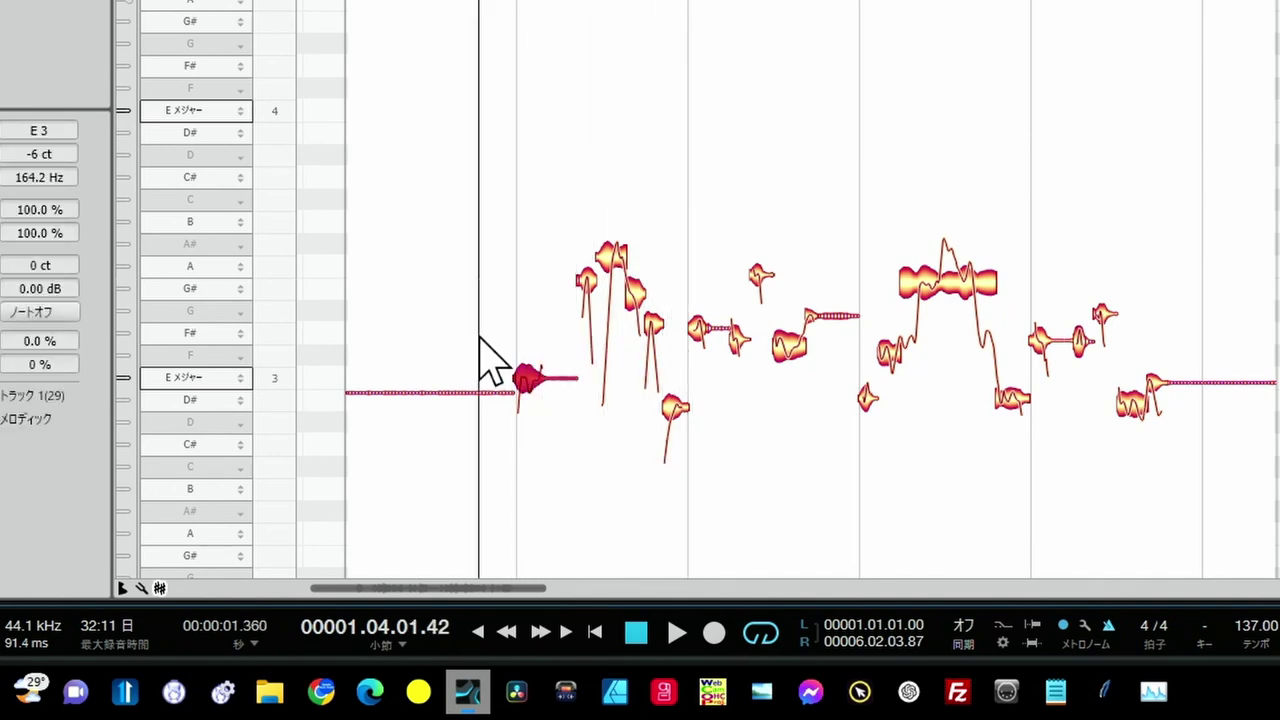
Correct the pitches of the remaining off-key notes in bar 2, ending the phrase on F# 3 and E 3, and play it back.
left_click(587, 283)
left_click_drag(587, 282, 660, 335)
left_click(648, 320)
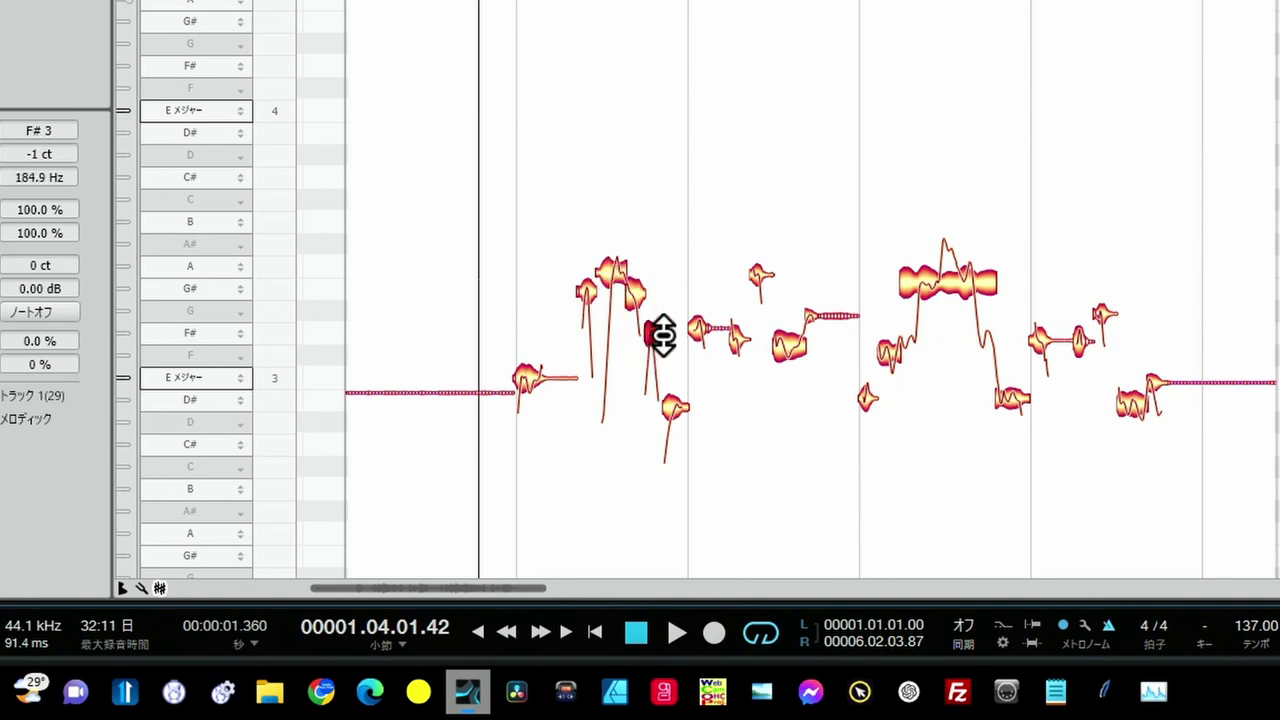
left_click(672, 408)
left_click_drag(672, 408, 678, 379)
key("space")
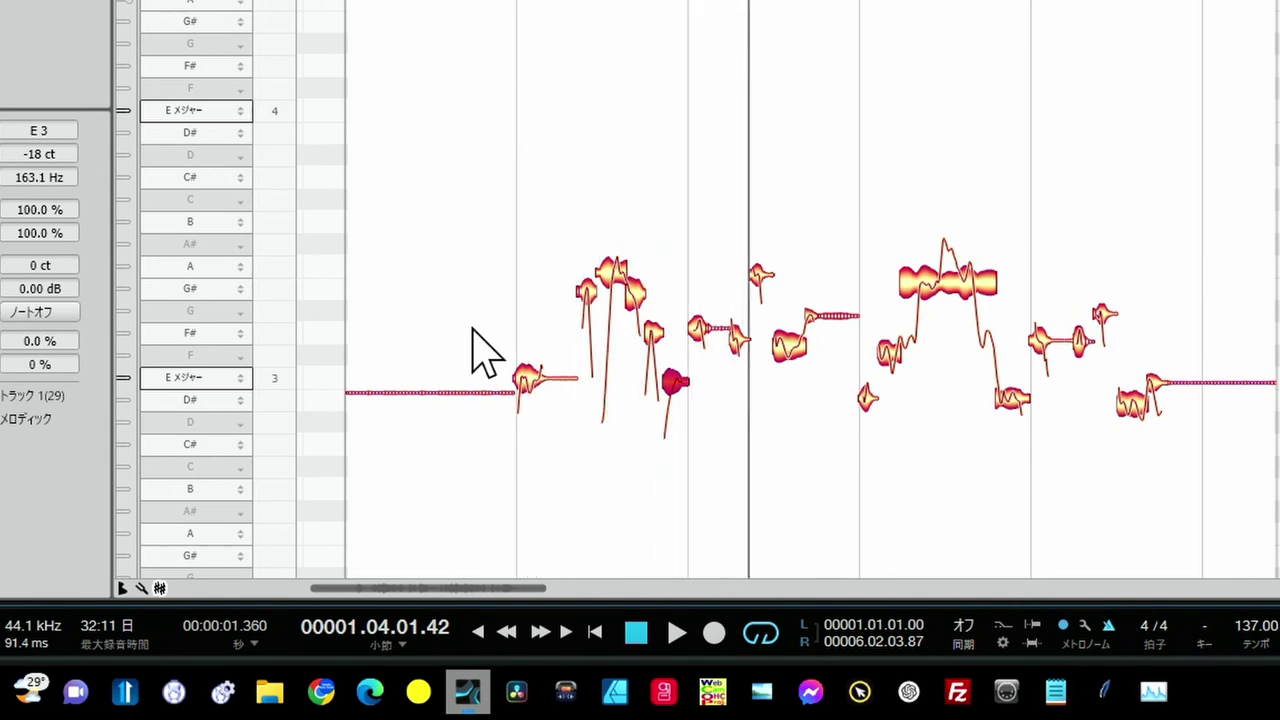
left_click(478, 340)
key("space")
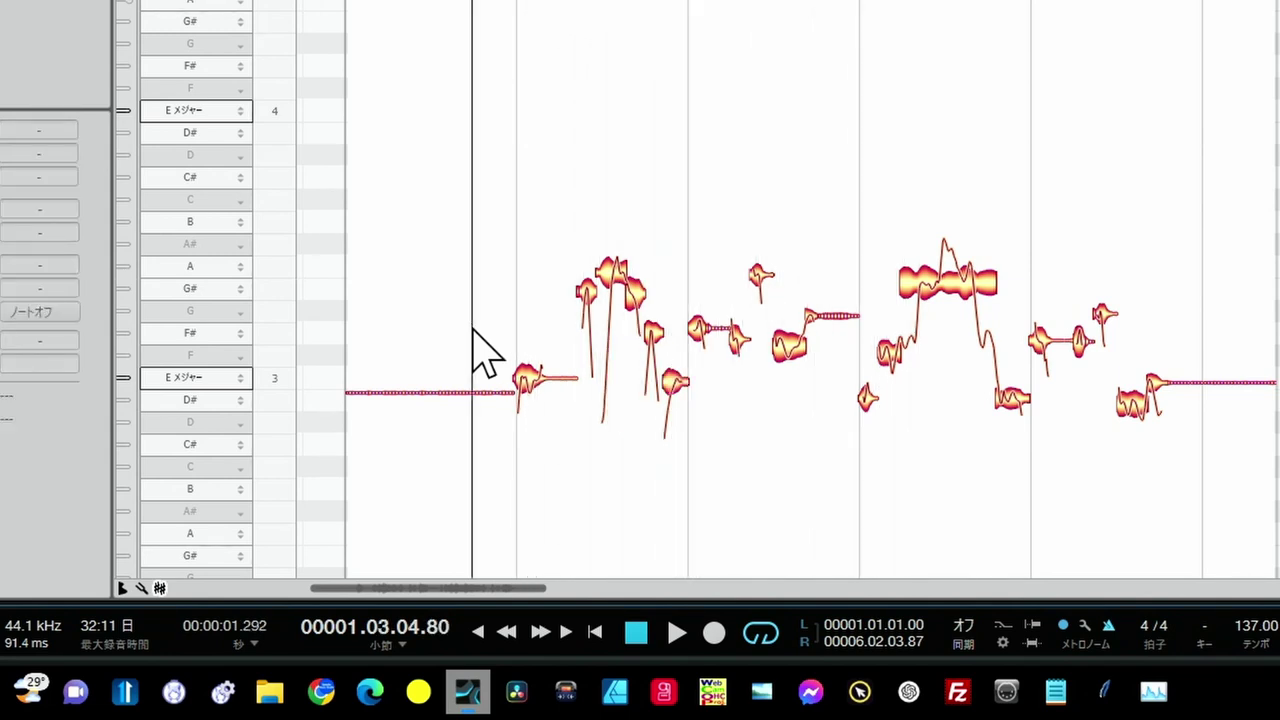
Correct the first three notes of bar 3, moving two to F# 3 and the high one to A 3.
left_click(699, 330)
double_click(705, 334)
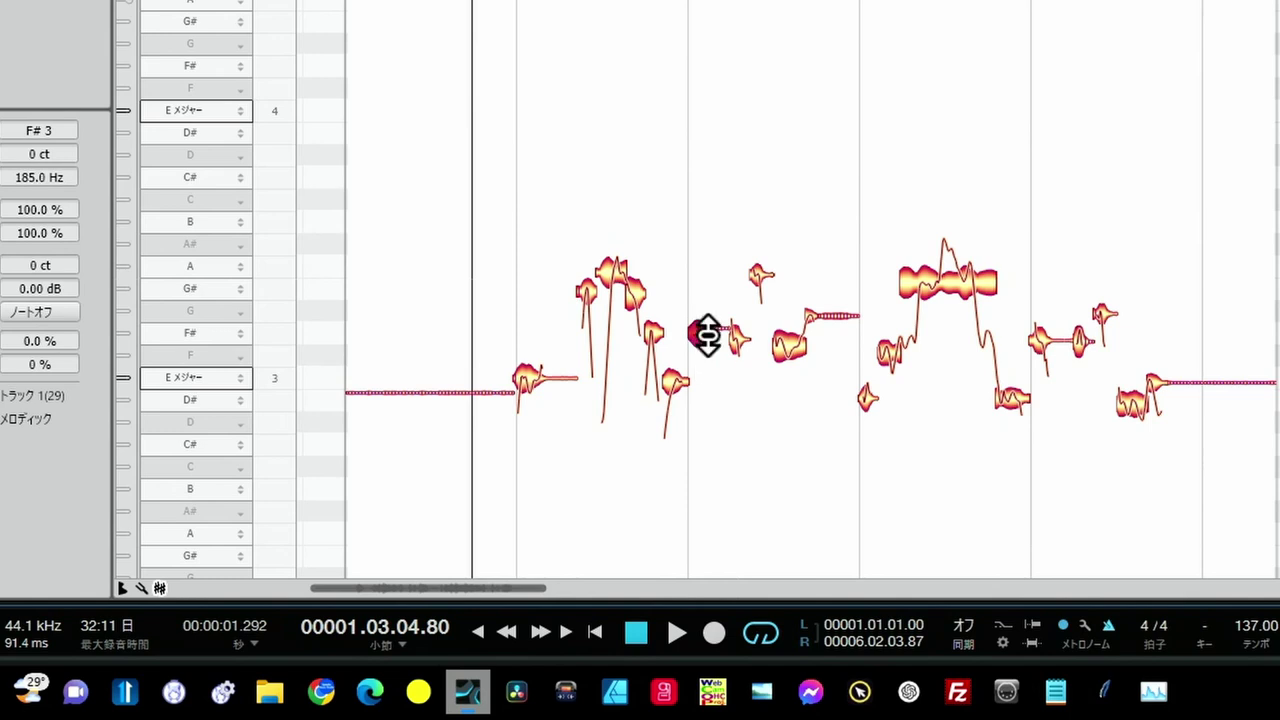
left_click(745, 338)
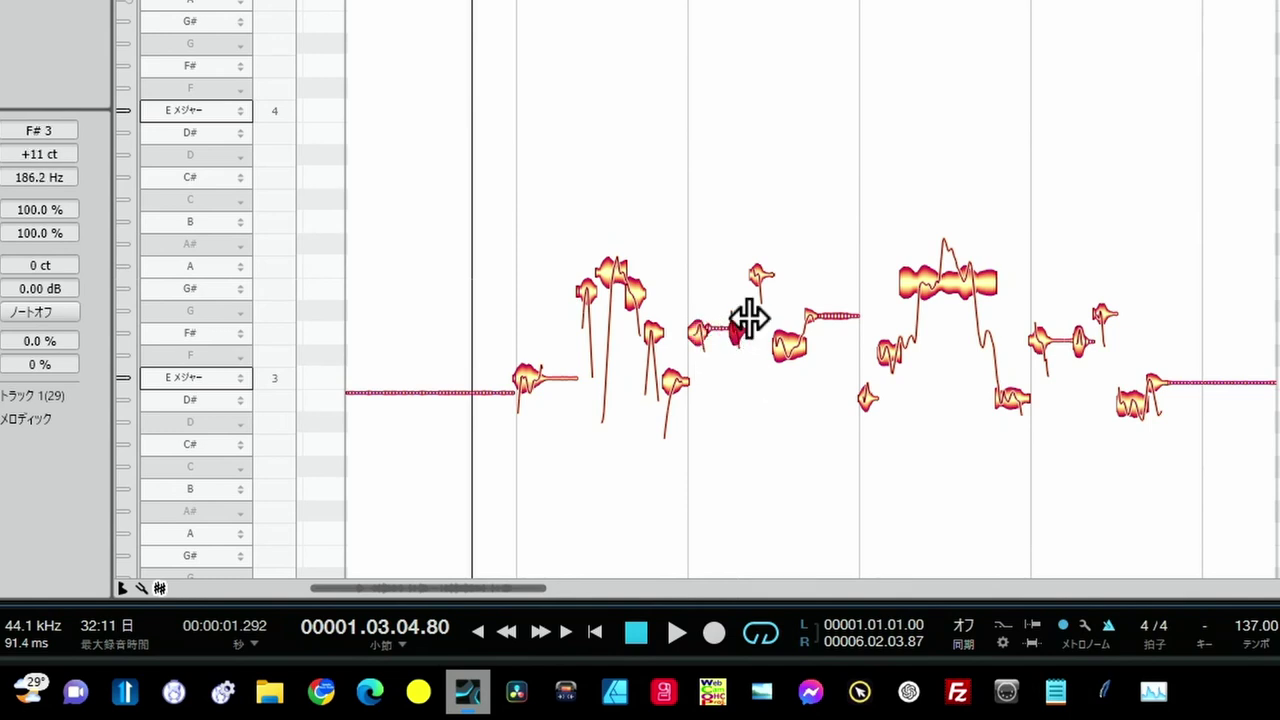
left_click_drag(761, 282, 772, 273)
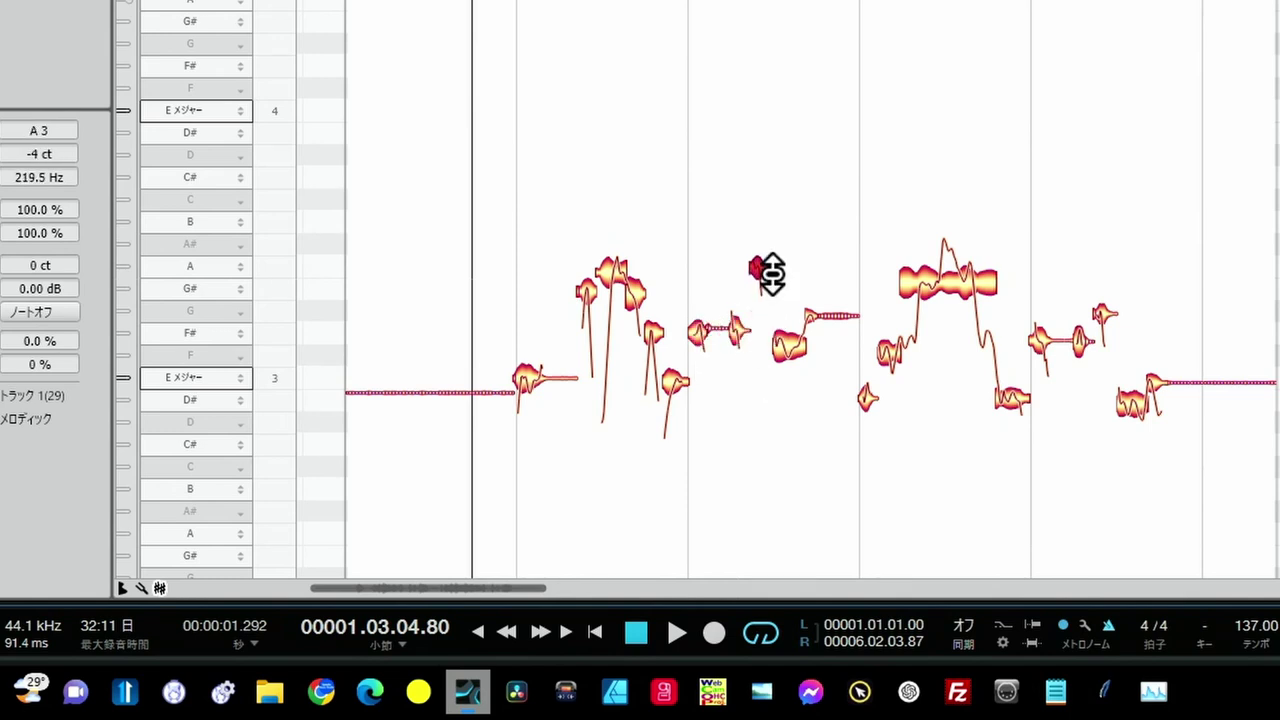
Move the last two notes of bar 3, including the sustained tail, to F# 3.
left_click(789, 346)
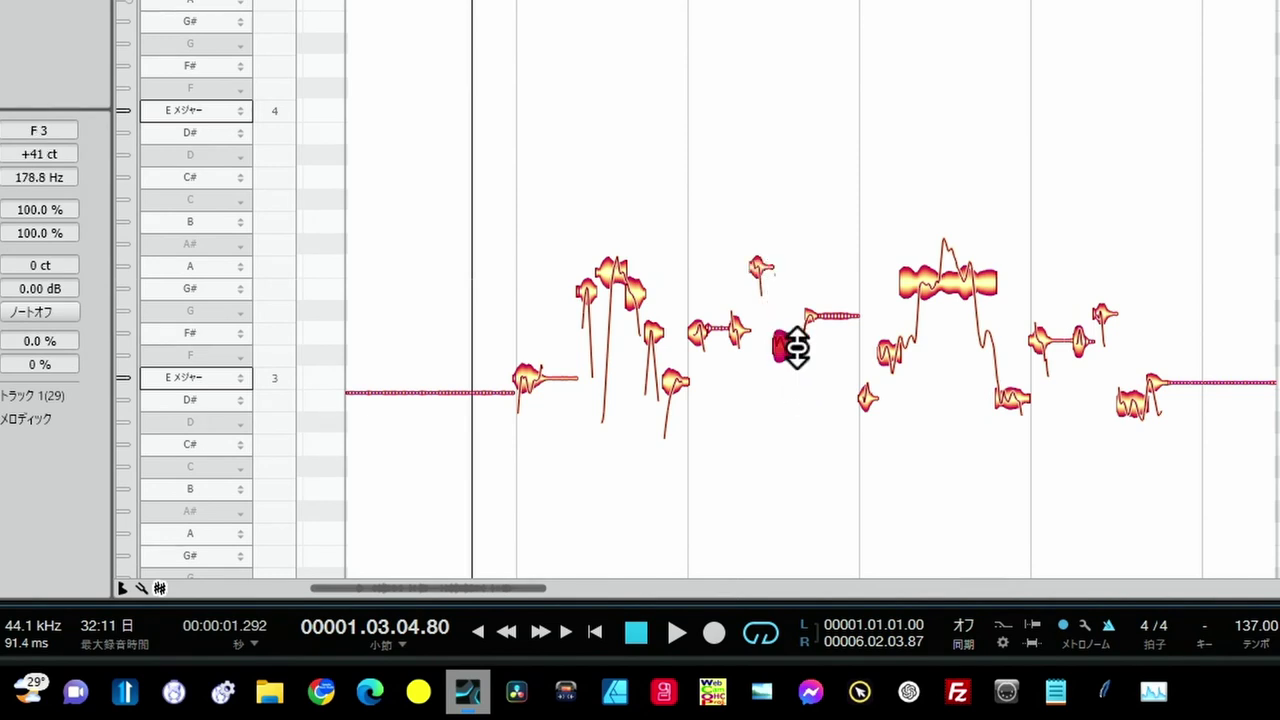
left_click_drag(794, 346, 846, 336)
left_click(811, 322)
left_click(838, 321)
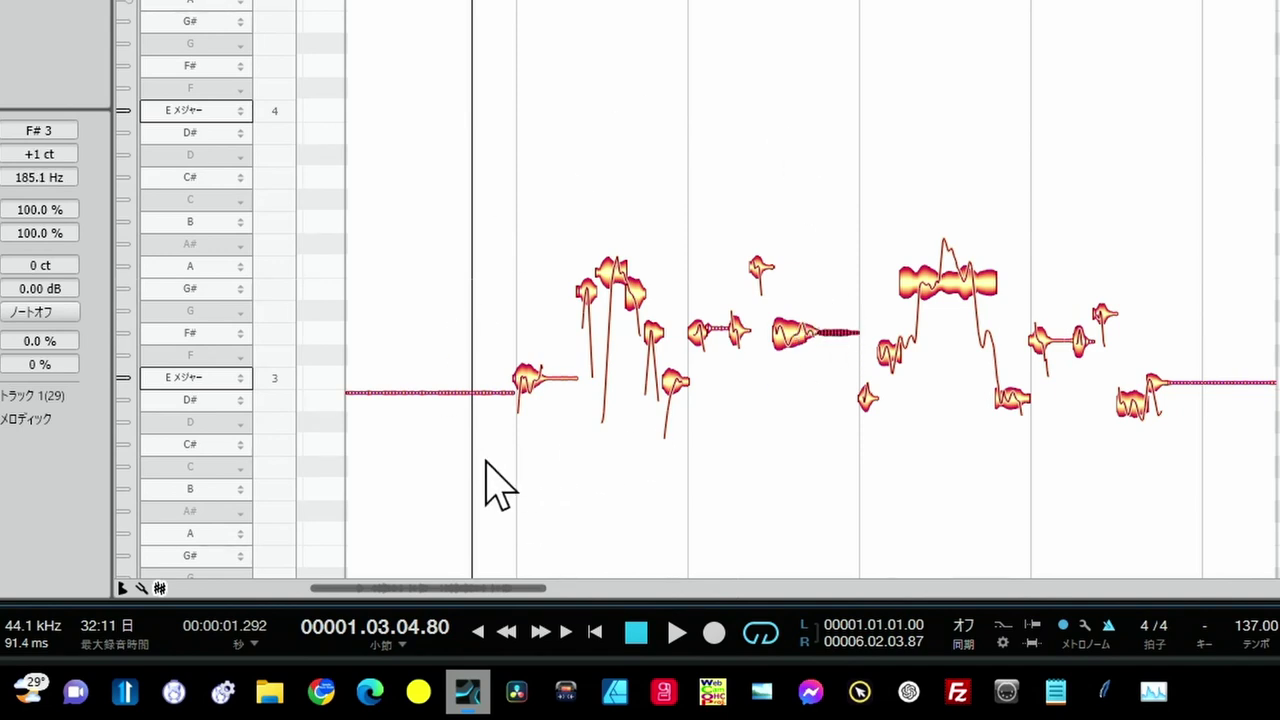
Play back the corrected bars and split the long high note in bar 4 into five separate notes.
key("space")
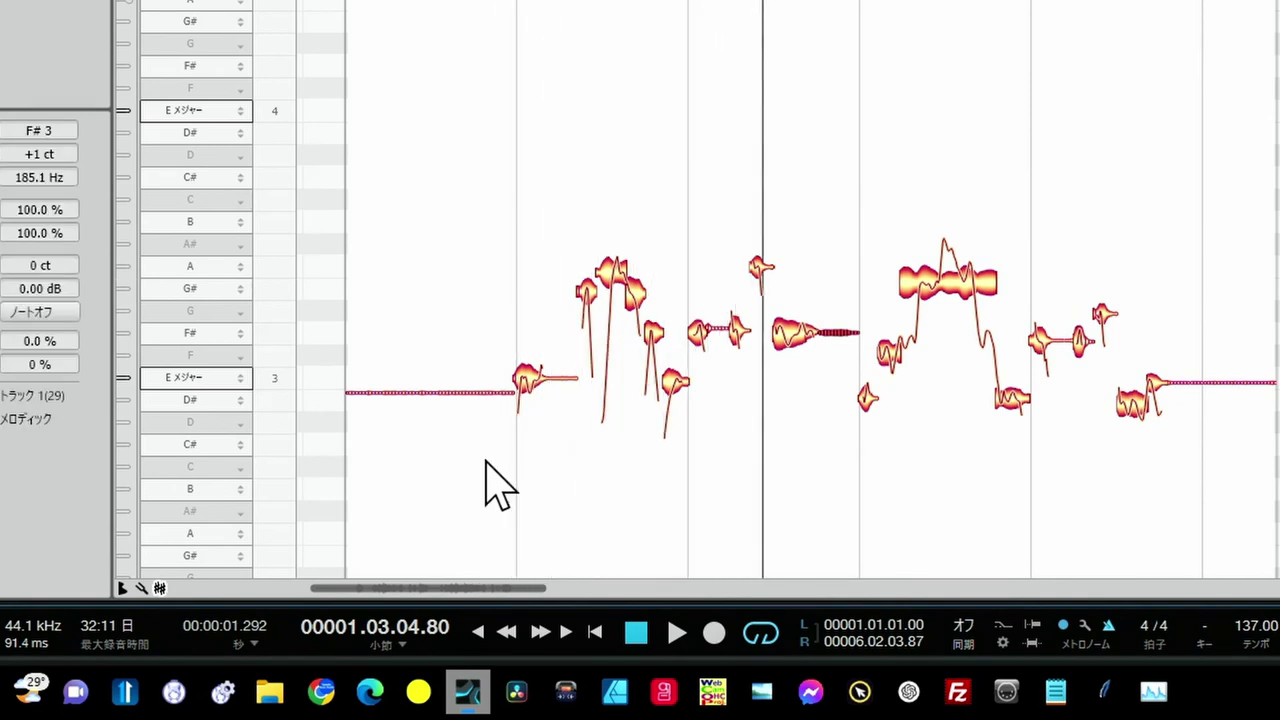
left_click(913, 470)
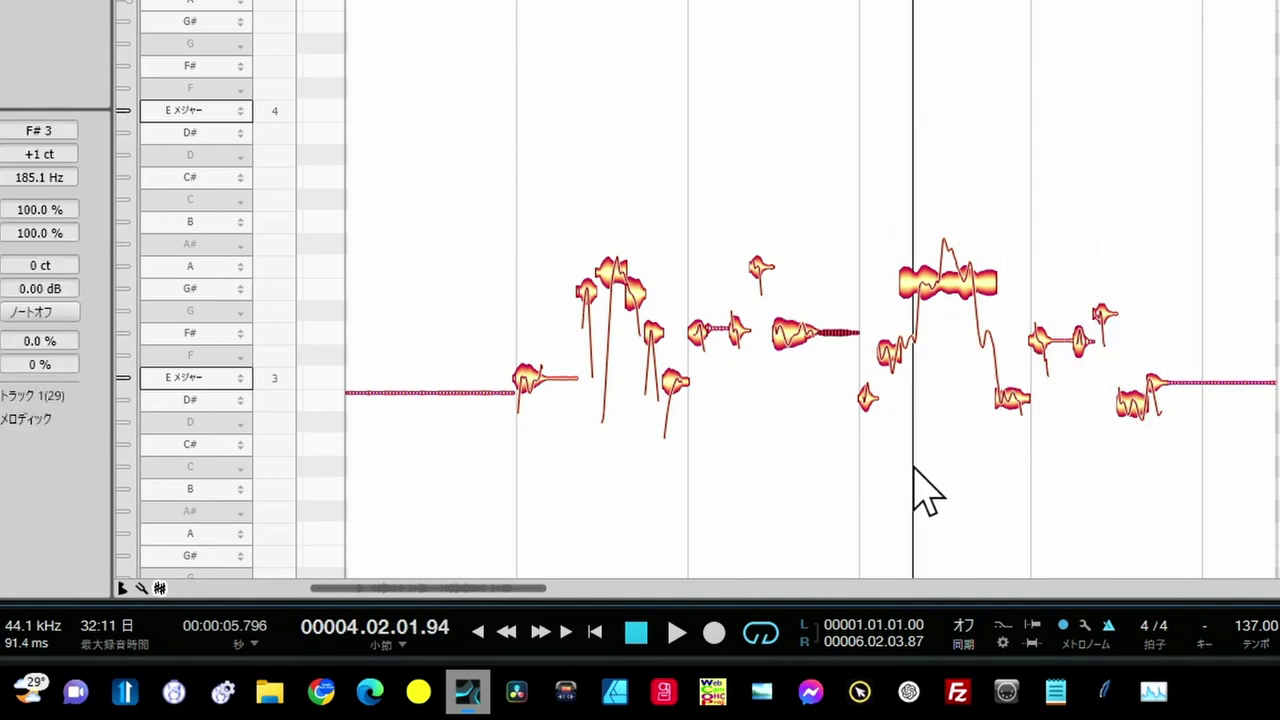
left_click(921, 283)
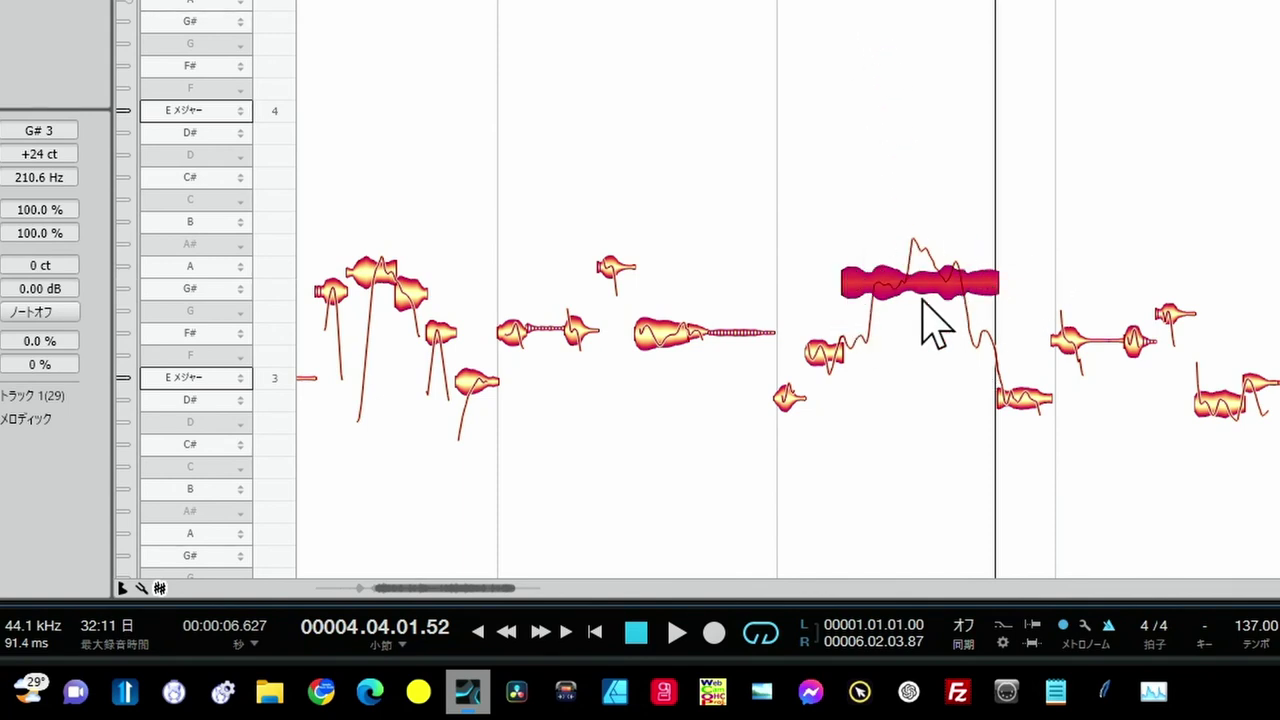
double_click(871, 277)
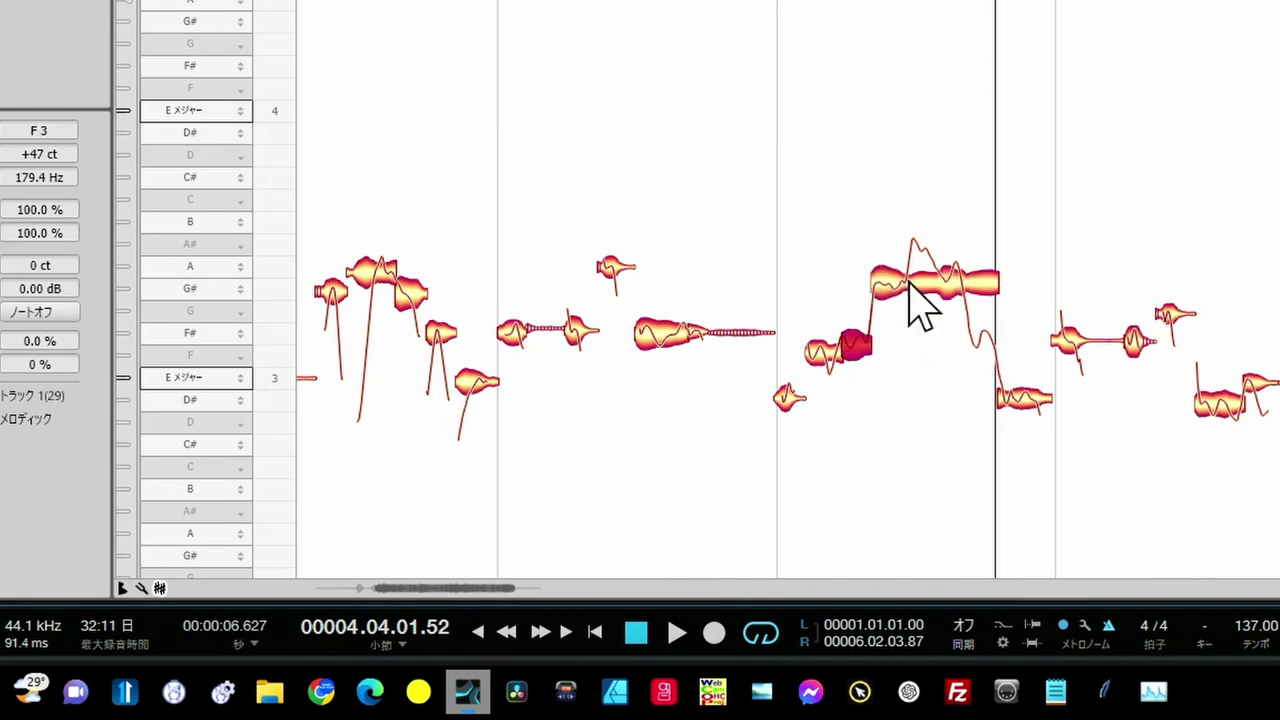
left_click(825, 358)
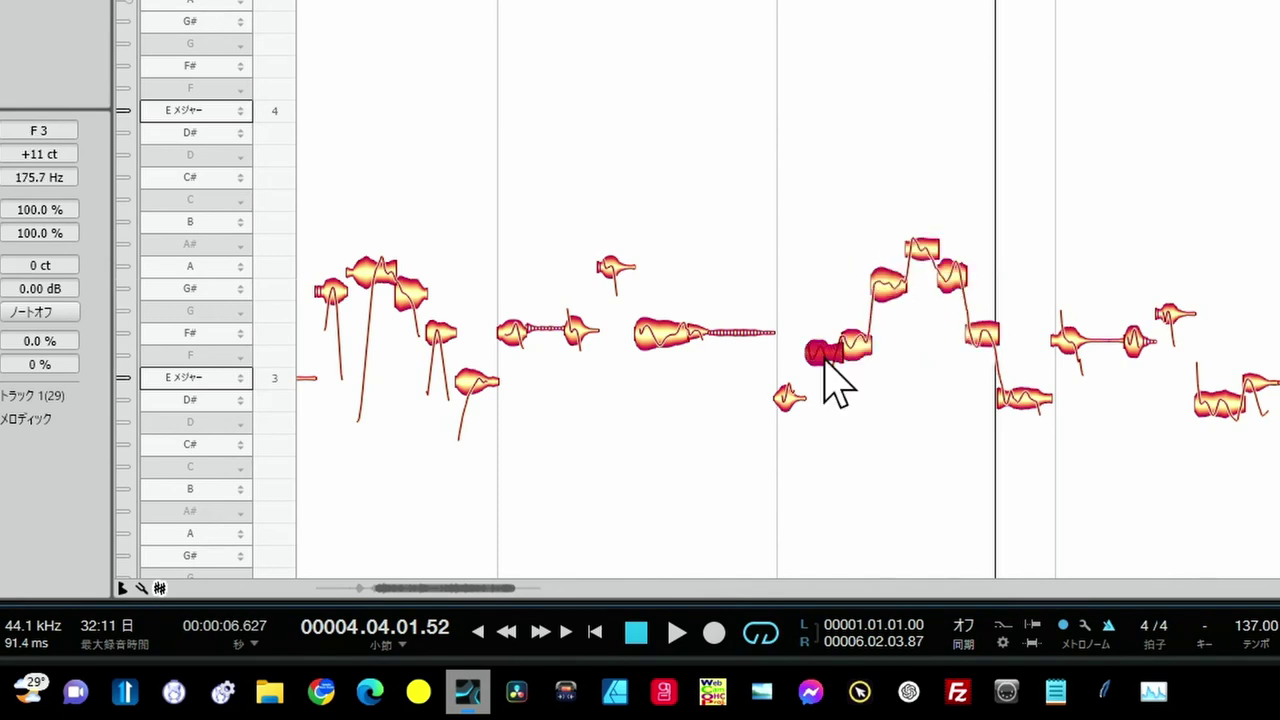
Raise the first note of bar 4 to E 3 and the two notes following it to F# 3.
left_click(789, 399)
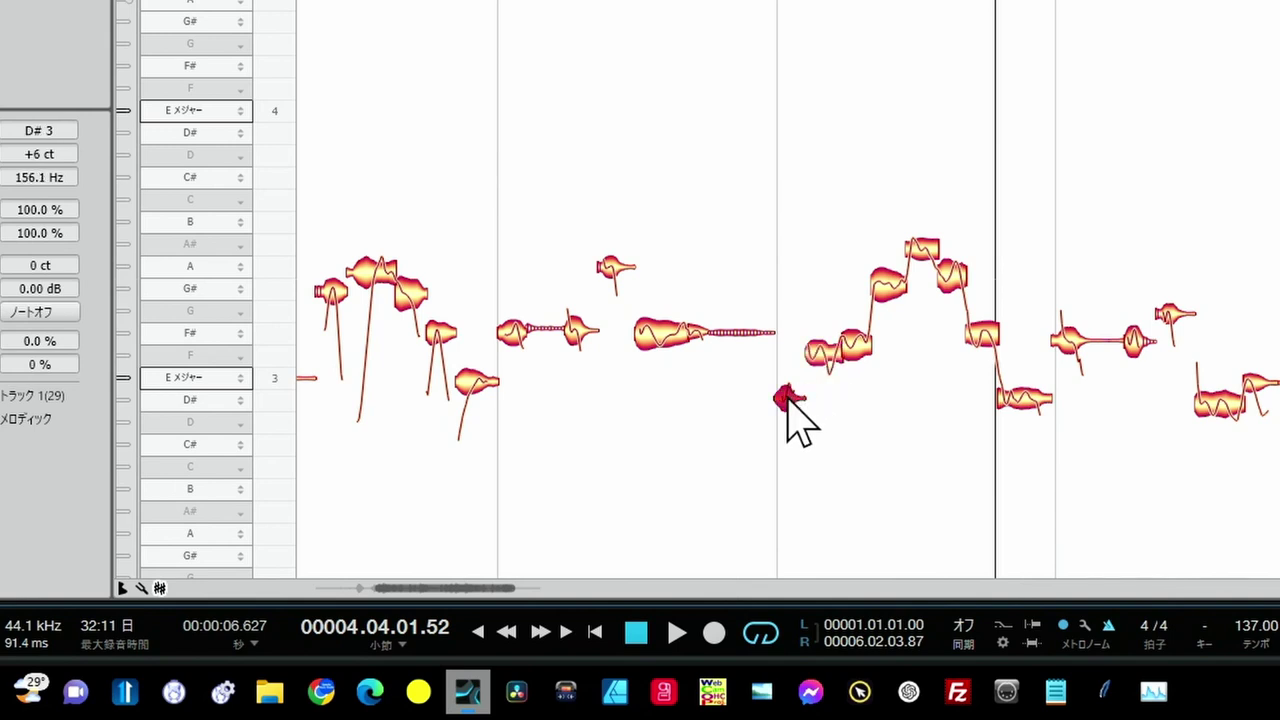
left_click_drag(789, 398, 796, 375)
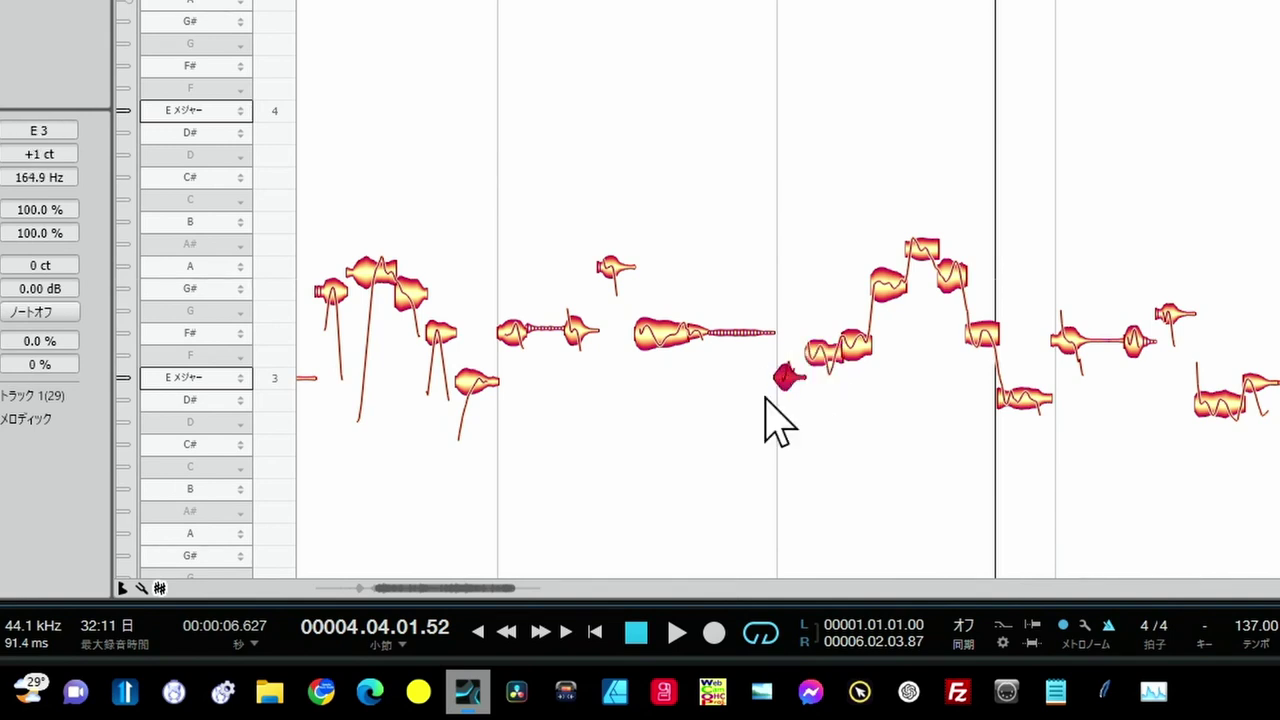
left_click(823, 355)
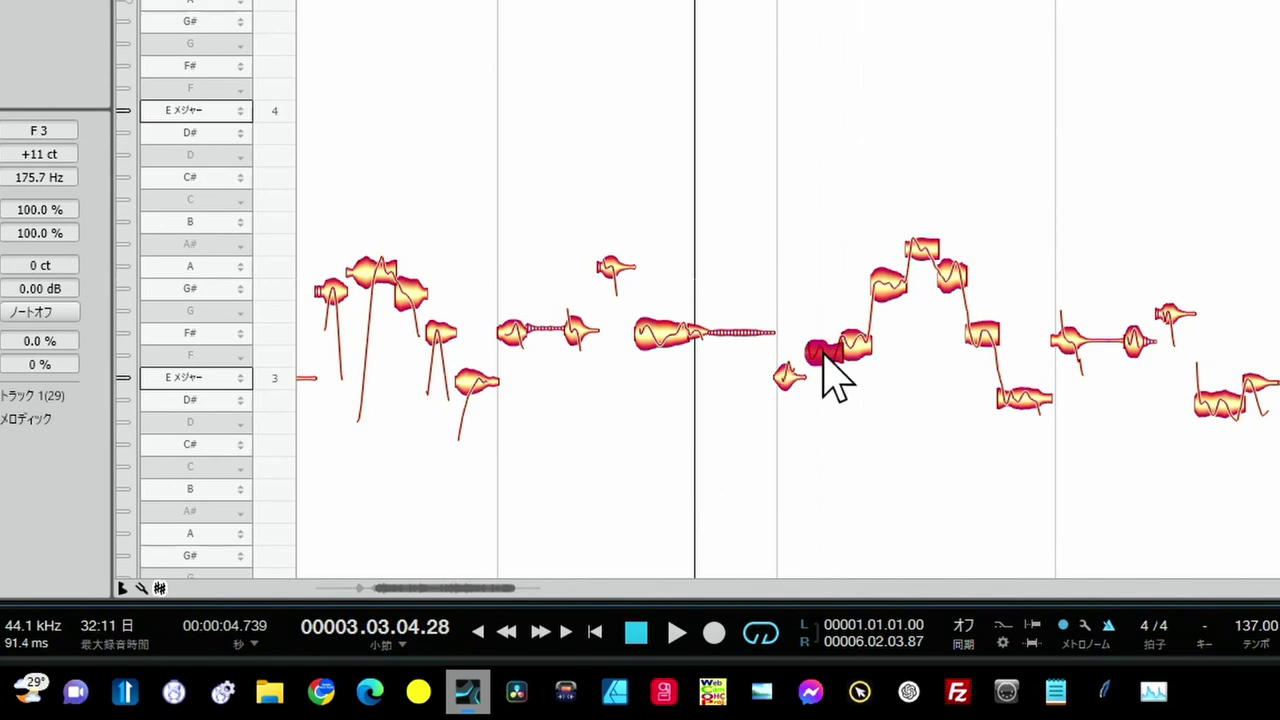
left_click_drag(825, 355, 869, 329)
left_click(866, 338)
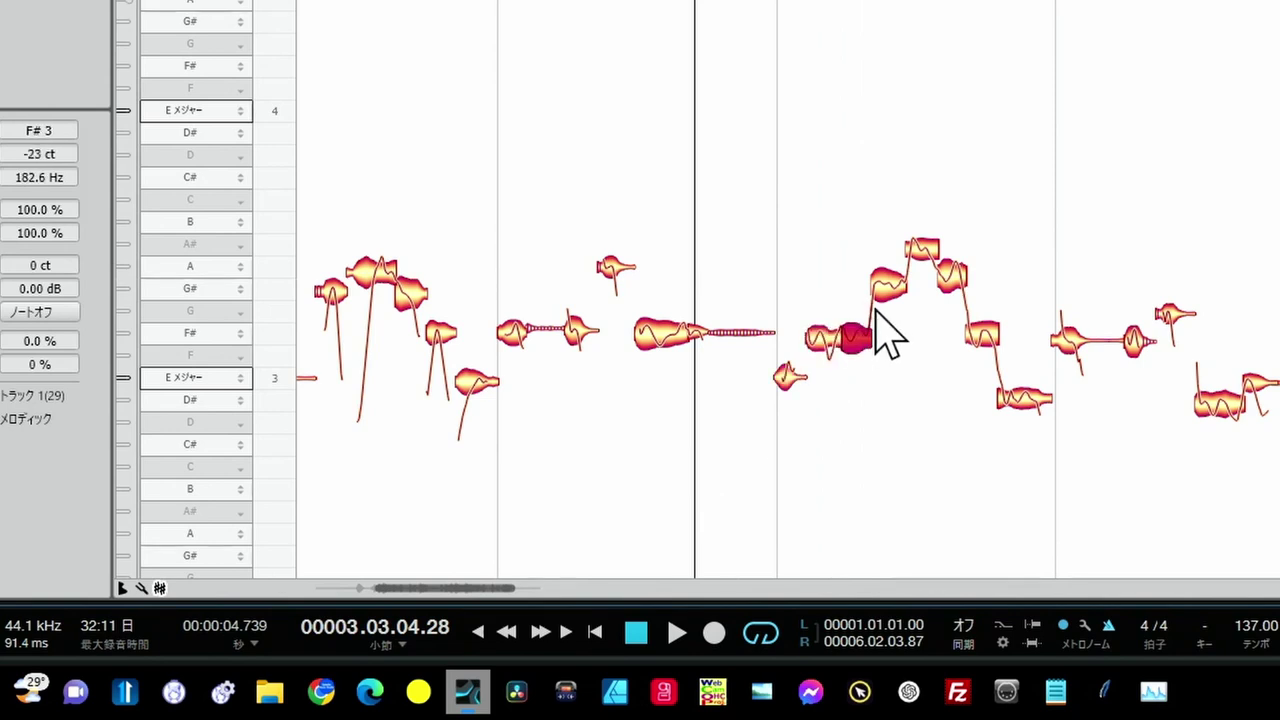
Move the highest note of bar 4 to A 3, the one after it to G# 3 and center the last note on D# 3.
left_click(888, 288)
left_click(918, 250)
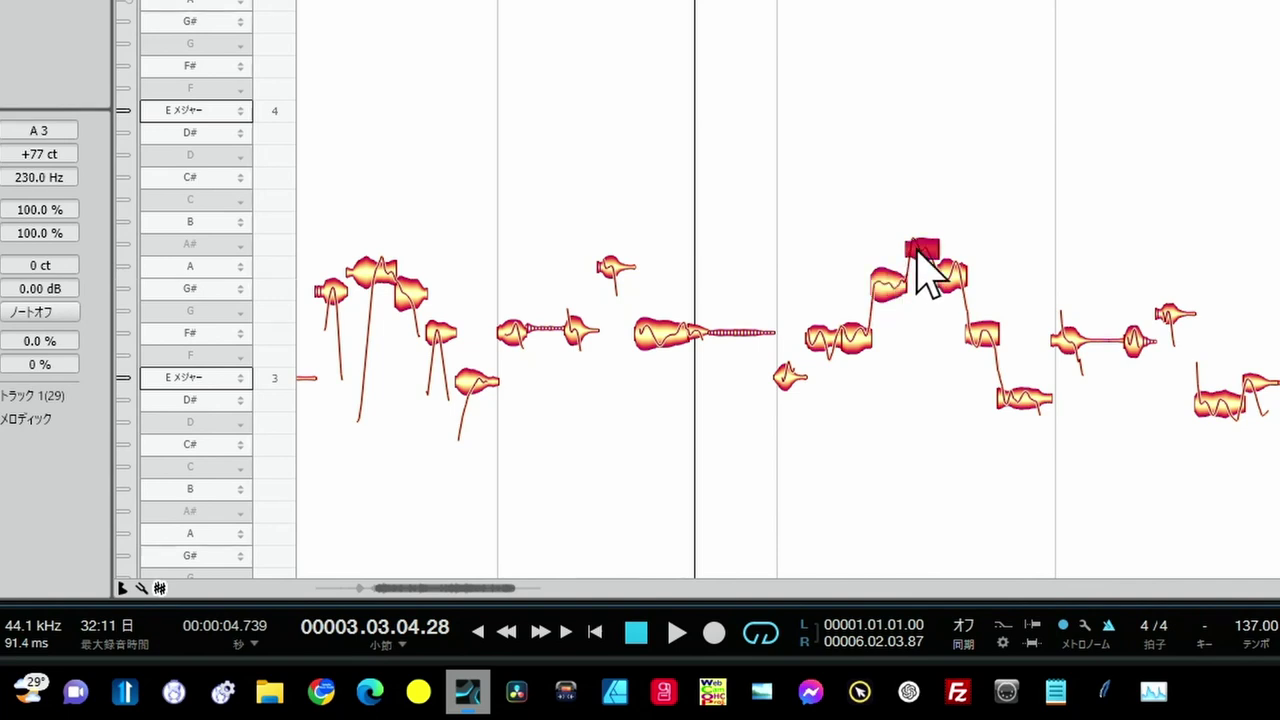
left_click_drag(918, 252, 962, 297)
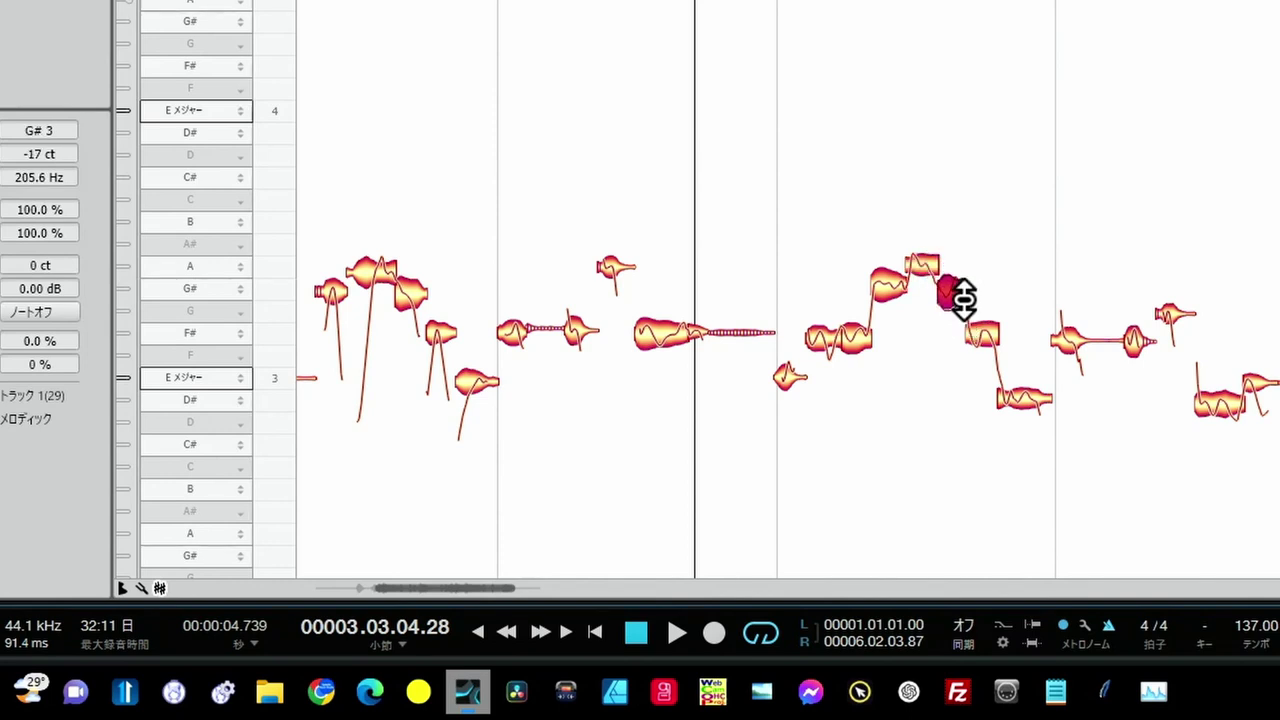
left_click(970, 336)
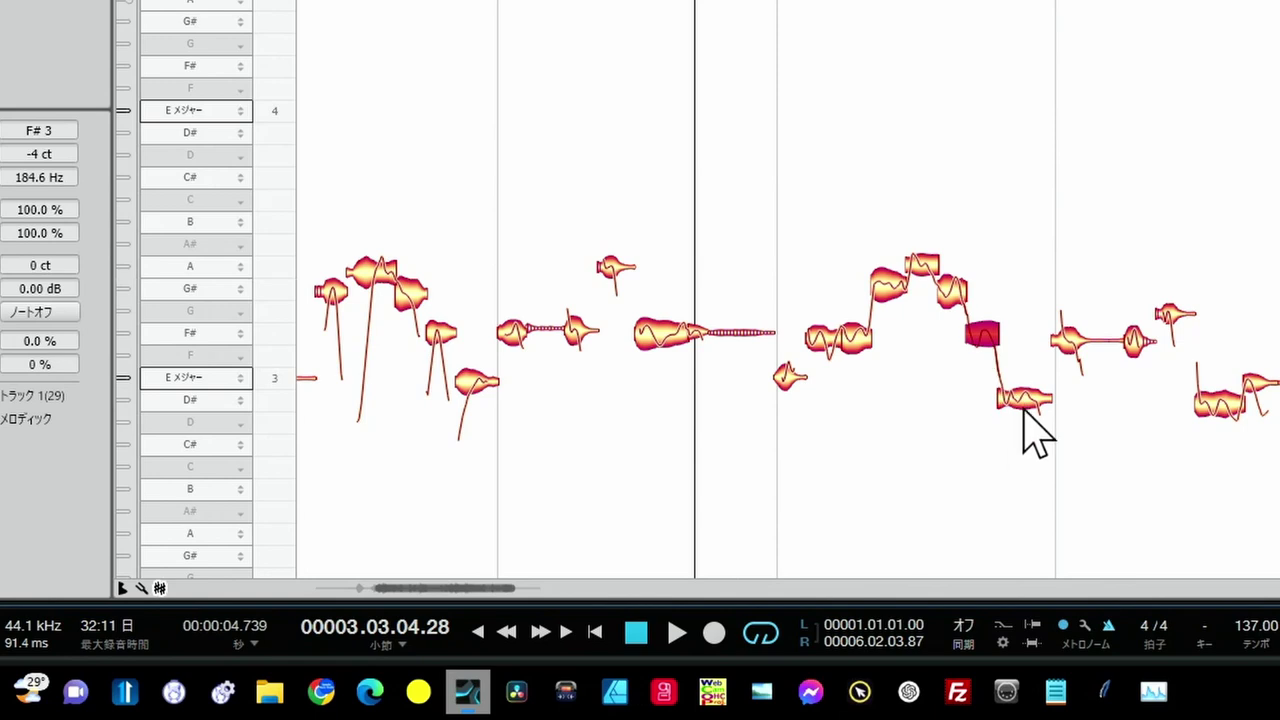
left_click(1022, 402)
mouse_move(1024, 406)
left_mouse_down()
mouse_move(1034, 387)
mouse_move(1034, 403)
left_mouse_up()
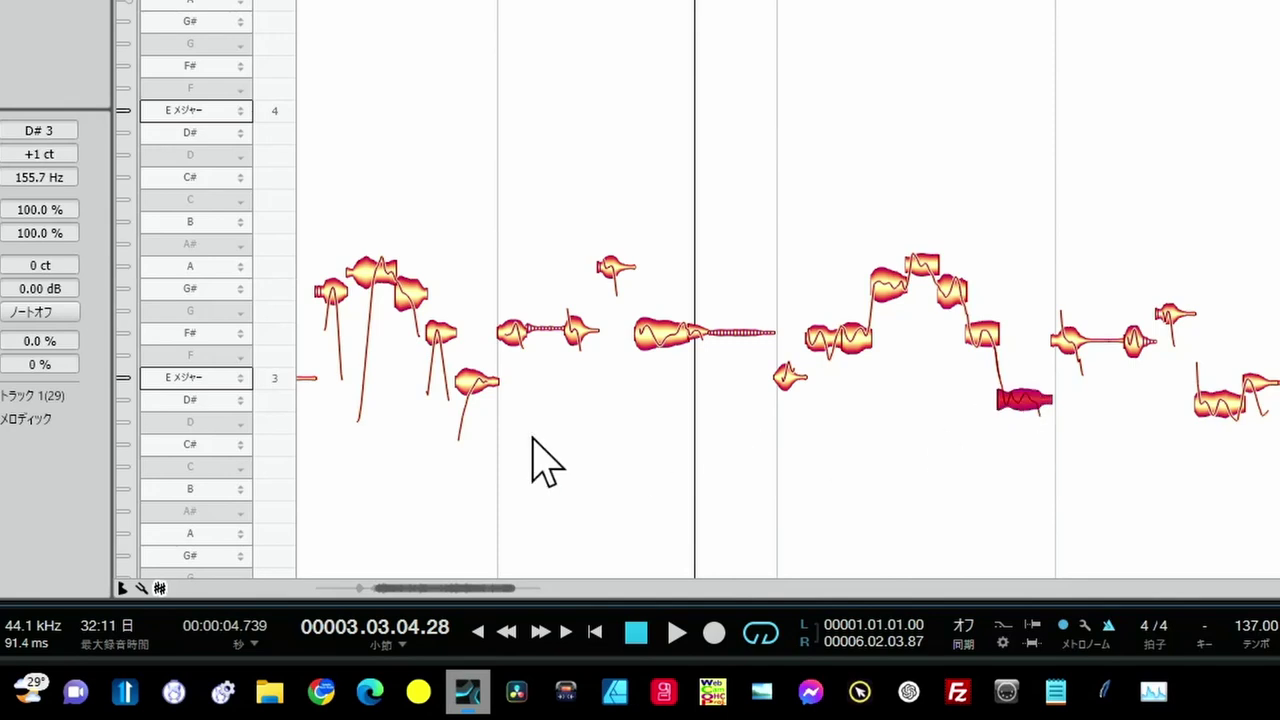
Lower the first note of bar 4 to D# 3 and play the bar back from just before it.
left_click(688, 474)
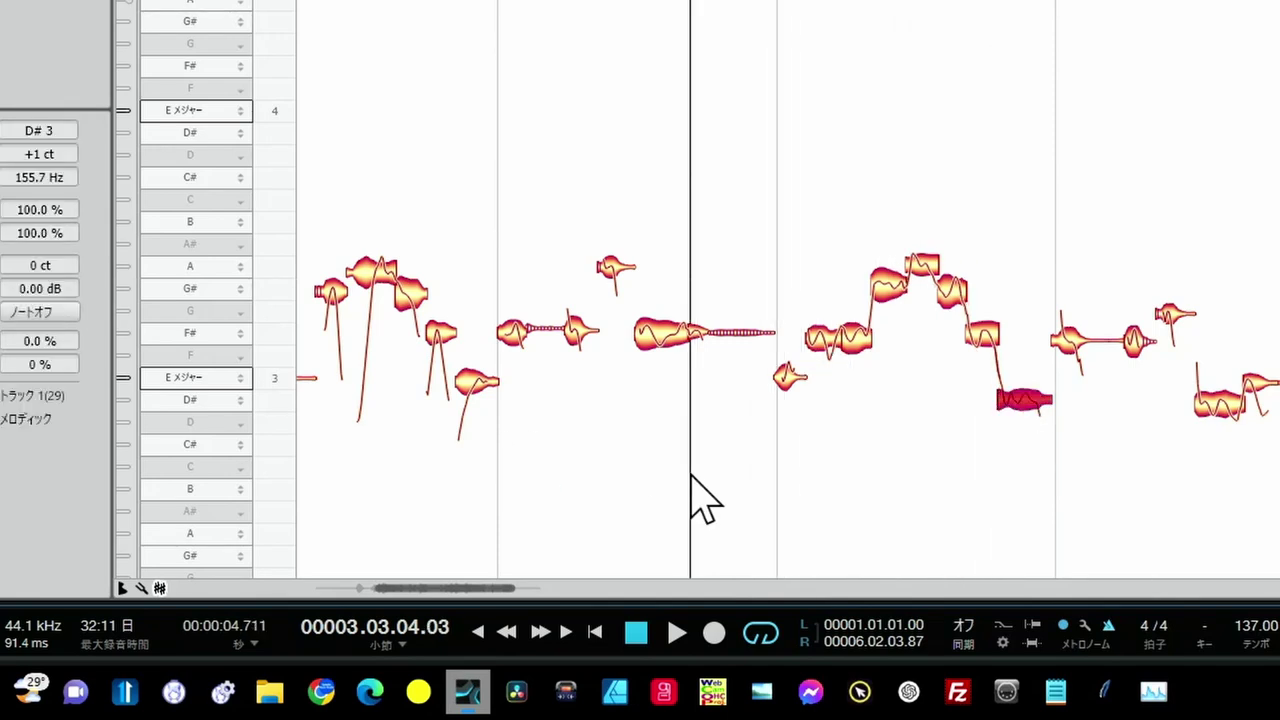
left_click(792, 380)
mouse_move(794, 386)
left_mouse_down()
mouse_move(806, 391)
mouse_move(795, 405)
left_mouse_up()
key("space")
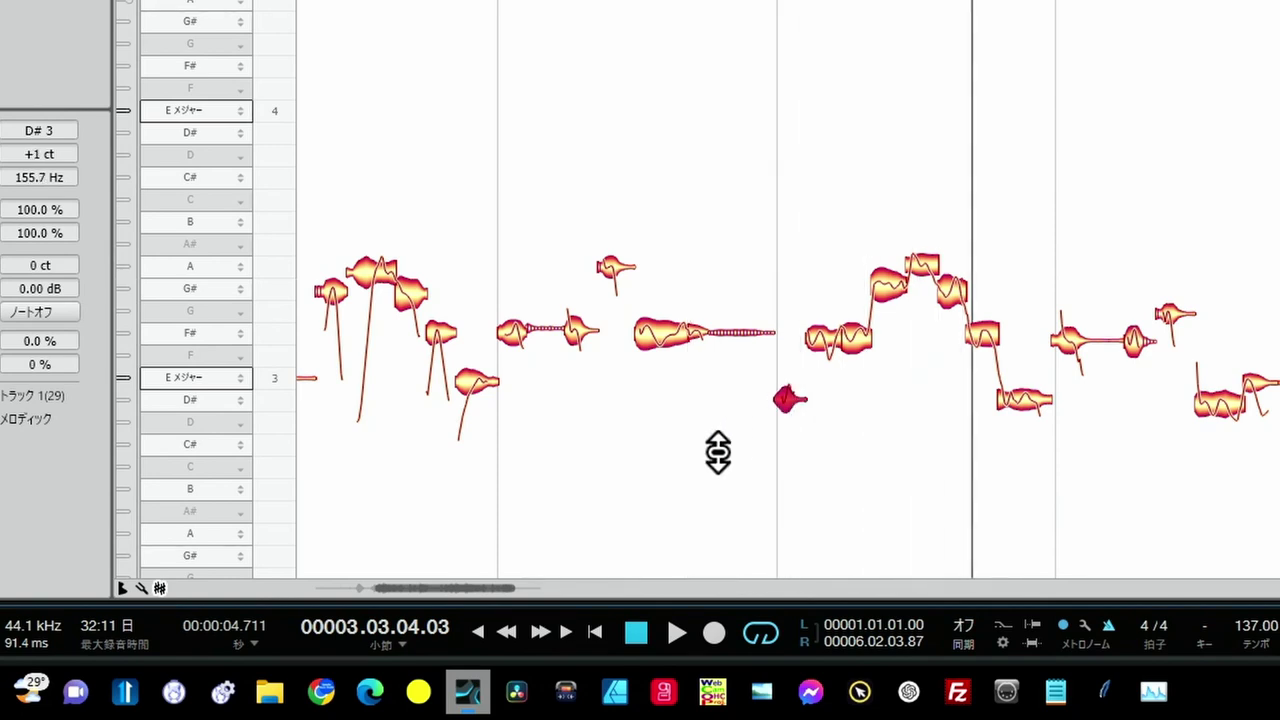
key("space")
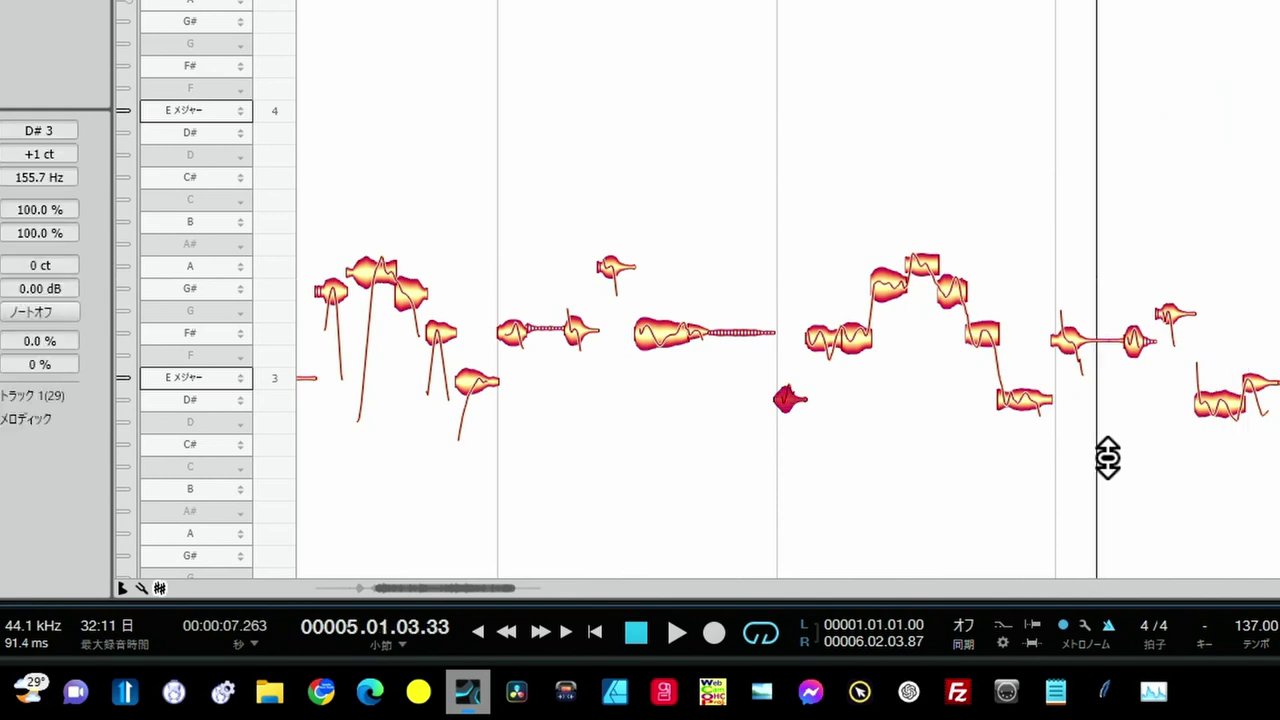
Correct the notes of bar 5 in order to F# 3, F# 3, G# 3, D# 3 and E 3.
left_click(1075, 347)
left_click_drag(1074, 345, 1073, 337)
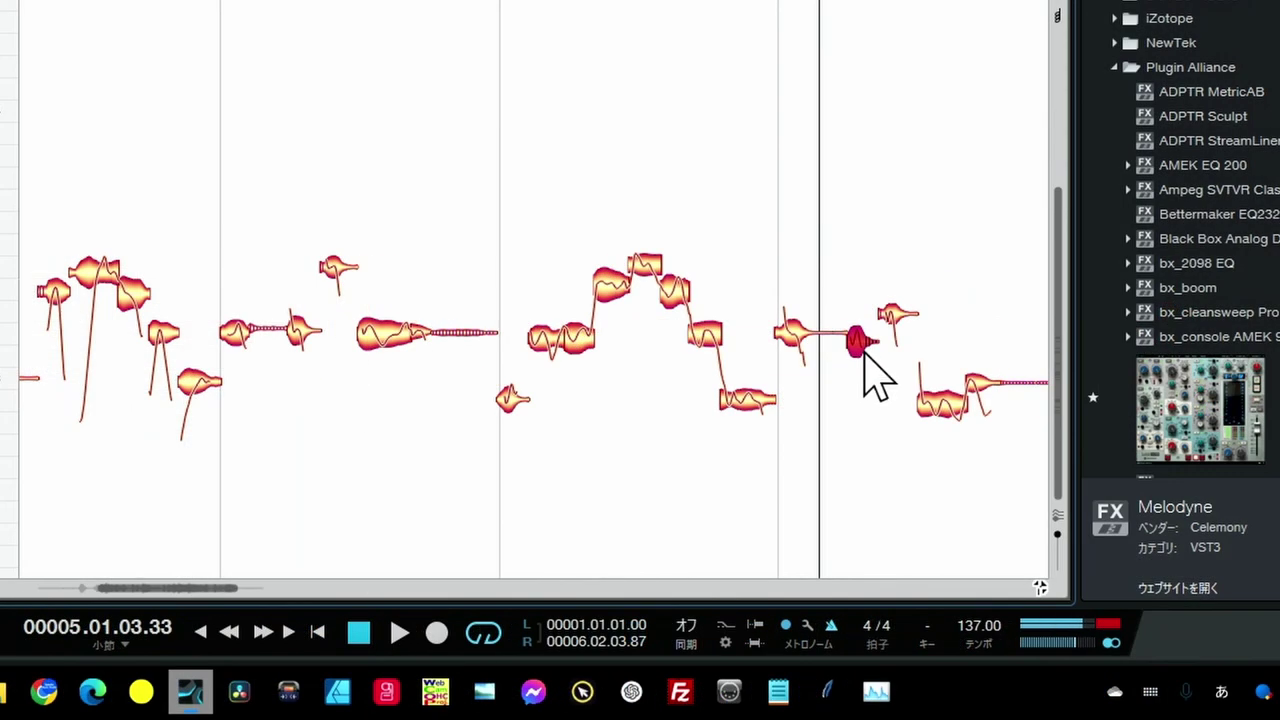
left_click_drag(862, 352, 902, 295)
left_click(894, 316)
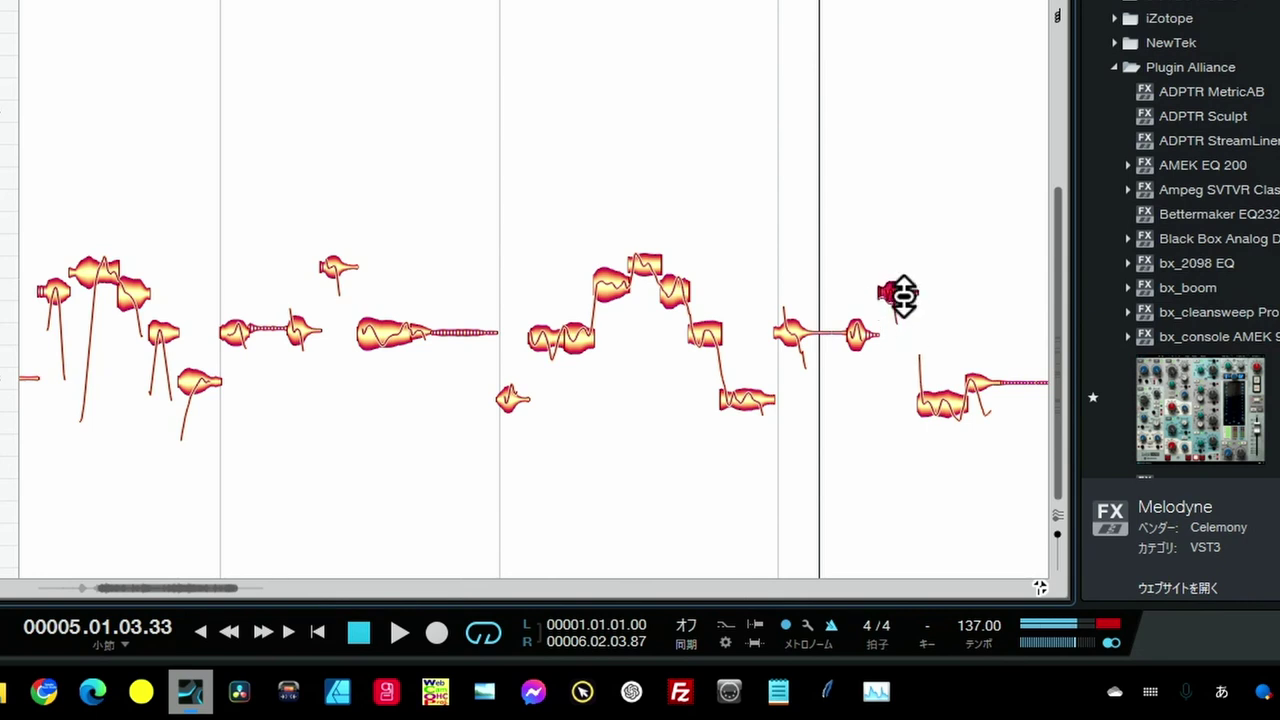
left_click(940, 408)
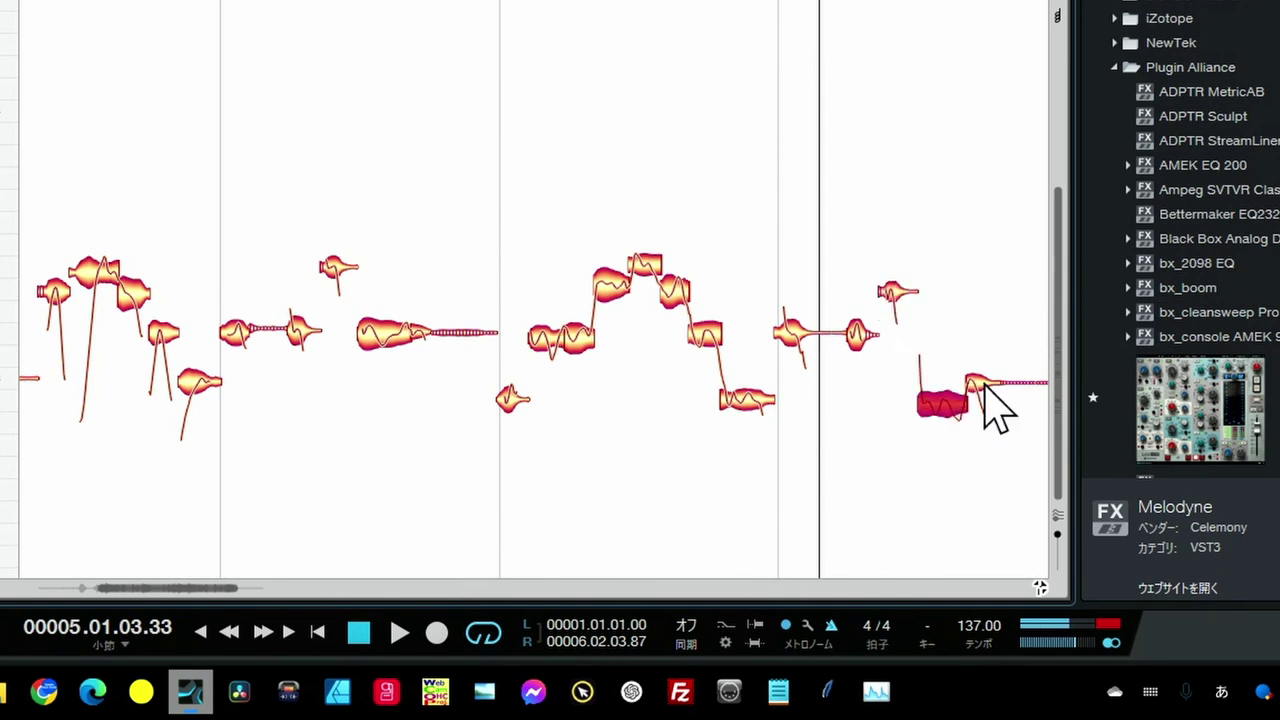
left_click(982, 388)
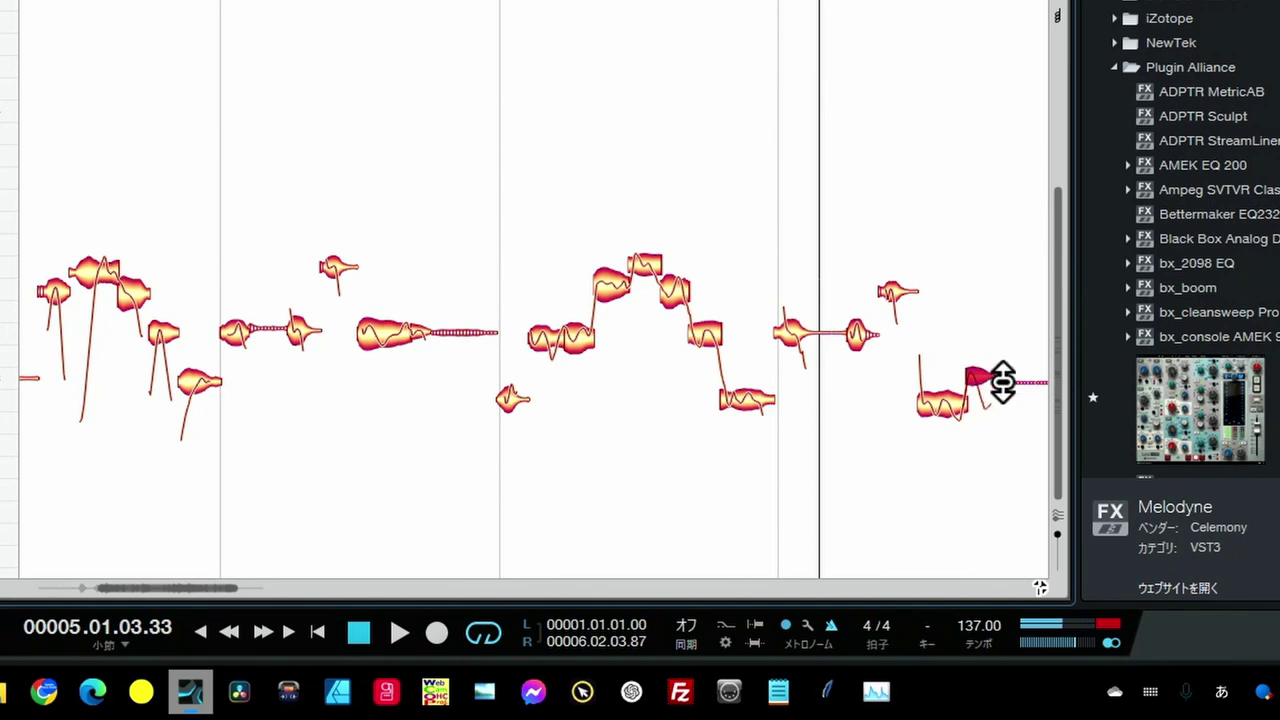
left_click(947, 413)
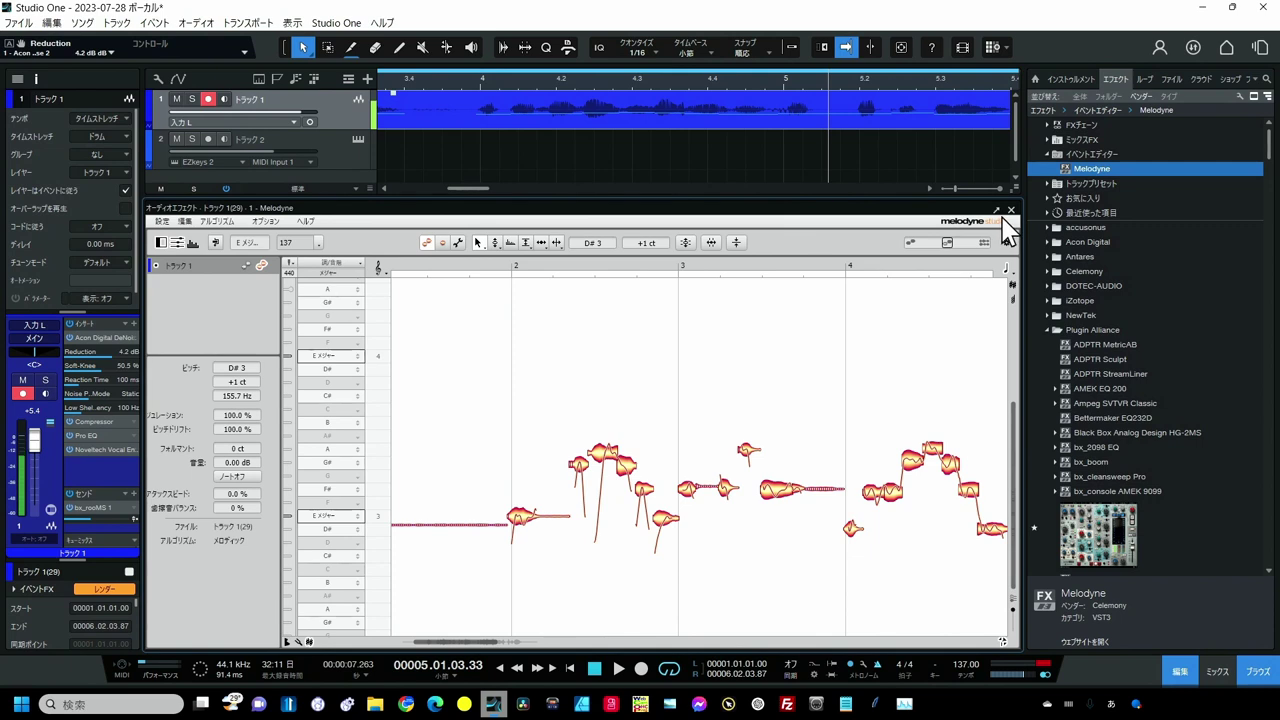
Close the Melodyne editor and open the Compressor inserted on track 1 from the mixer.
left_click(1011, 210)
left_click(478, 74)
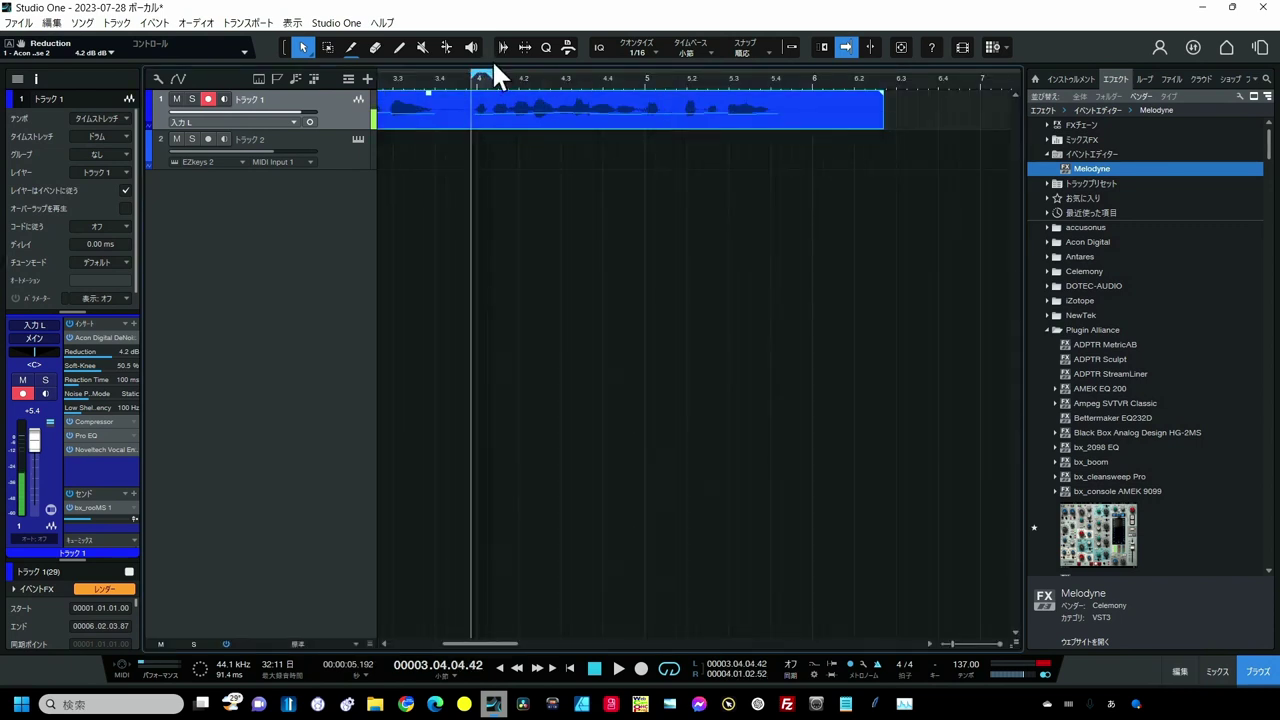
left_click_drag(453, 74, 503, 238)
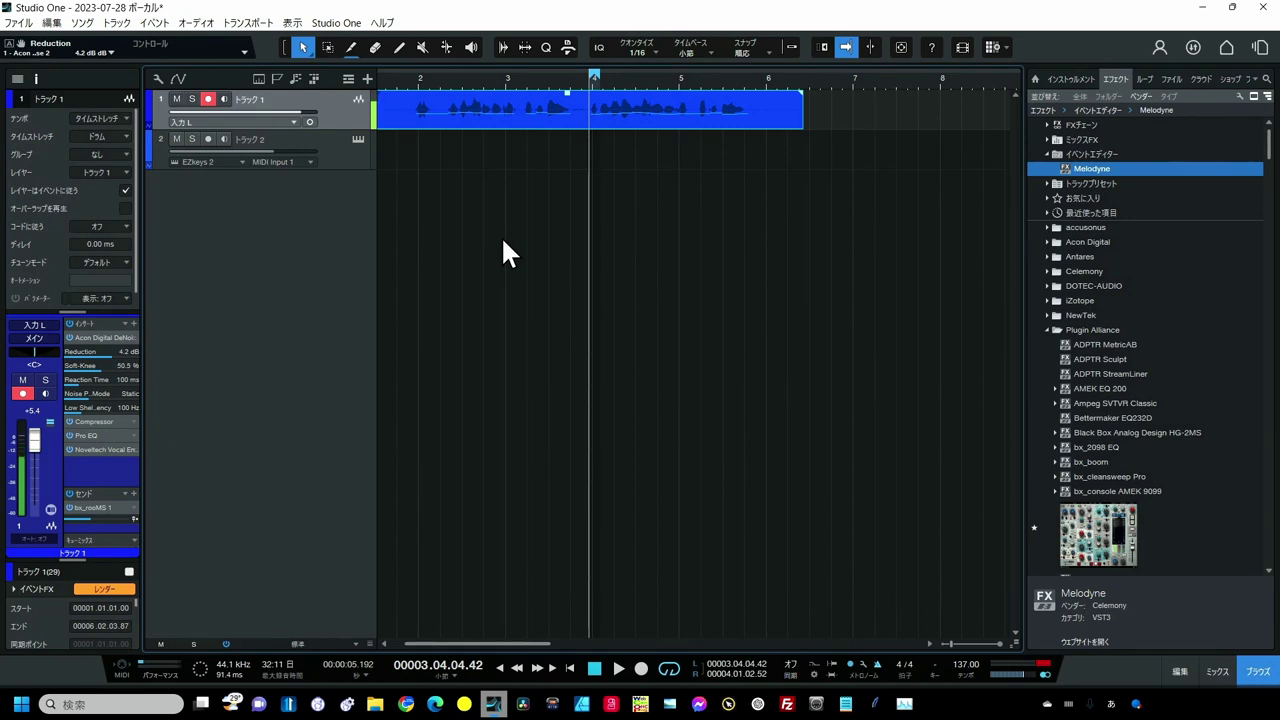
key("F3")
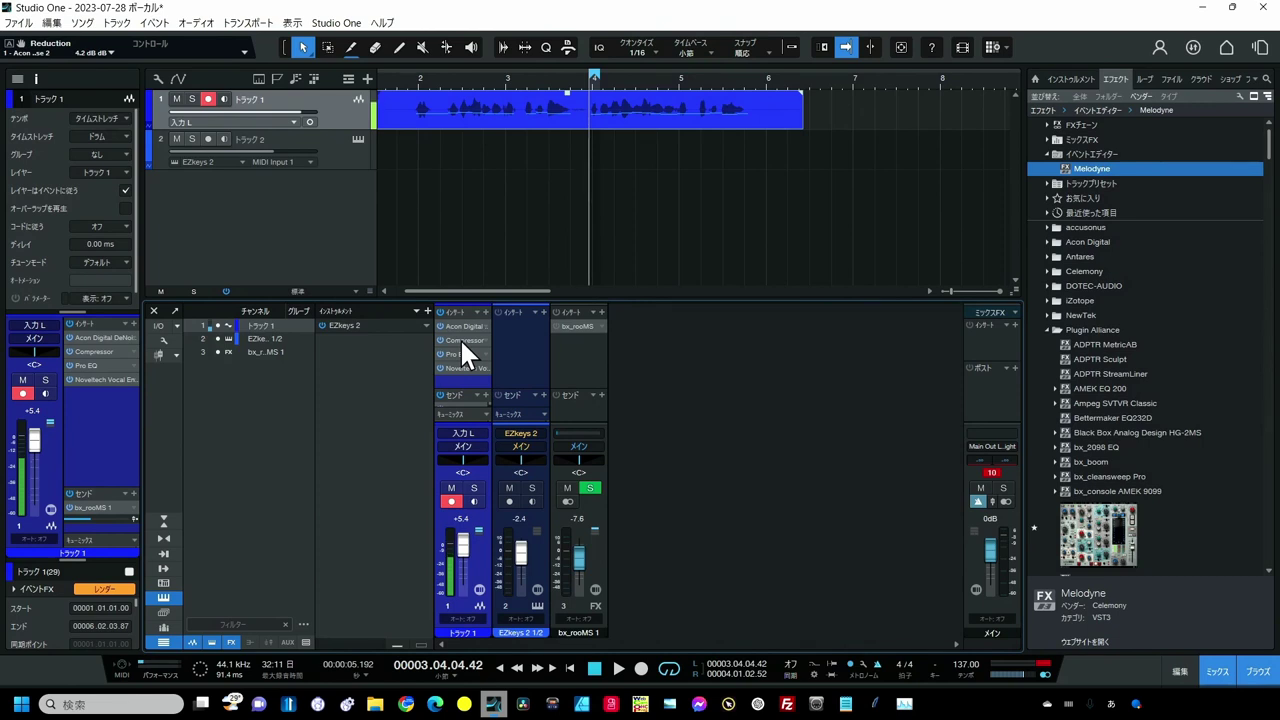
left_click(460, 338)
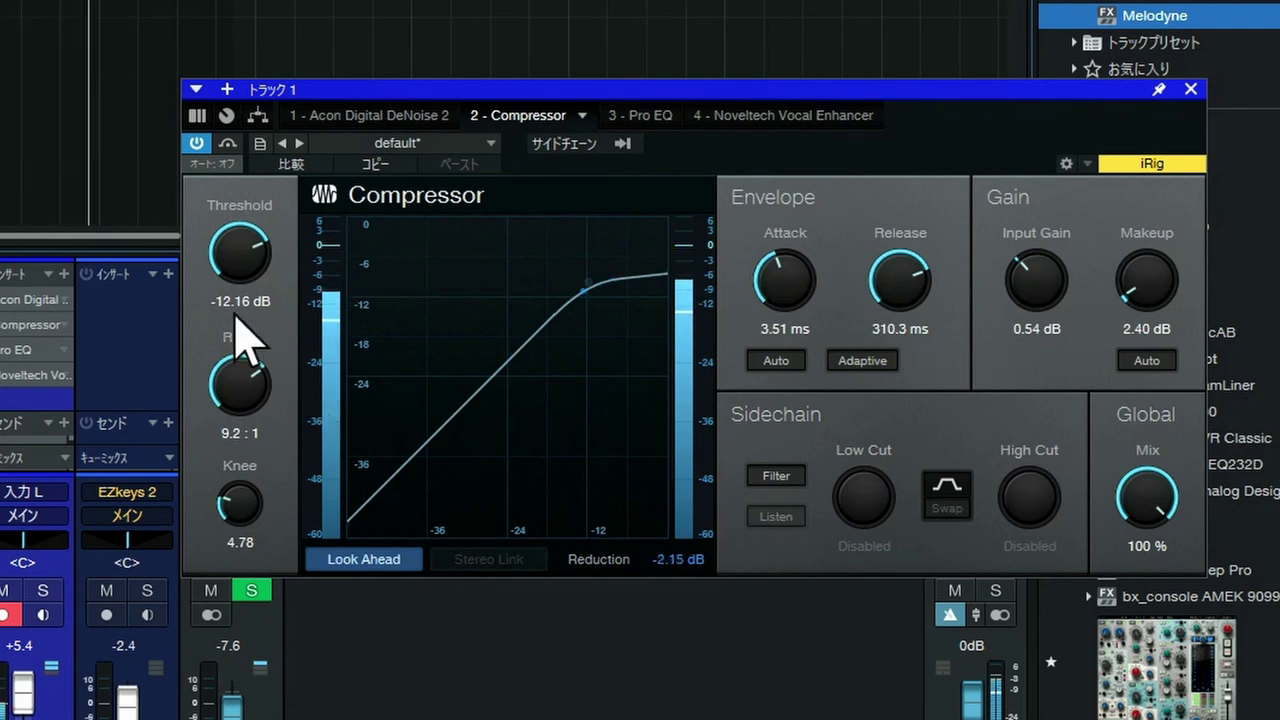
Set the Compressor's threshold to -15.52 dB and its ratio to 8.7:1 while the vocal plays.
left_click_drag(222, 254, 220, 272)
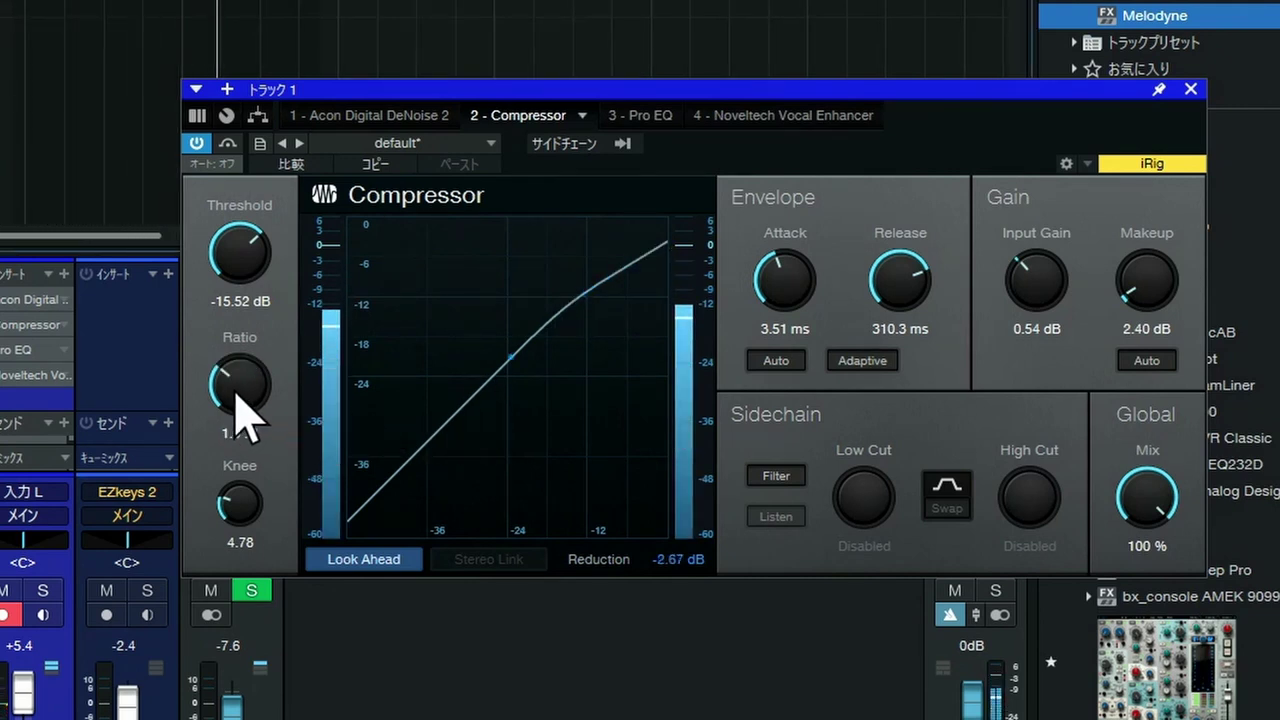
left_click_drag(233, 405, 259, 320)
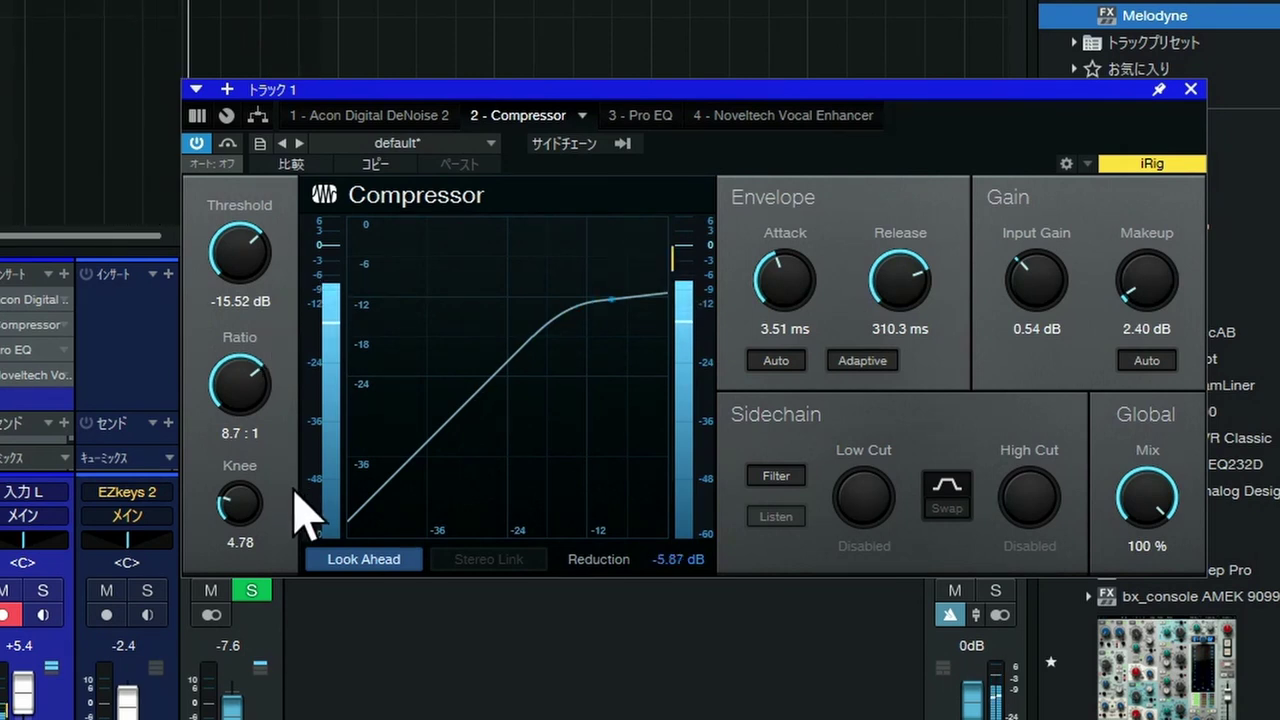
key("space")
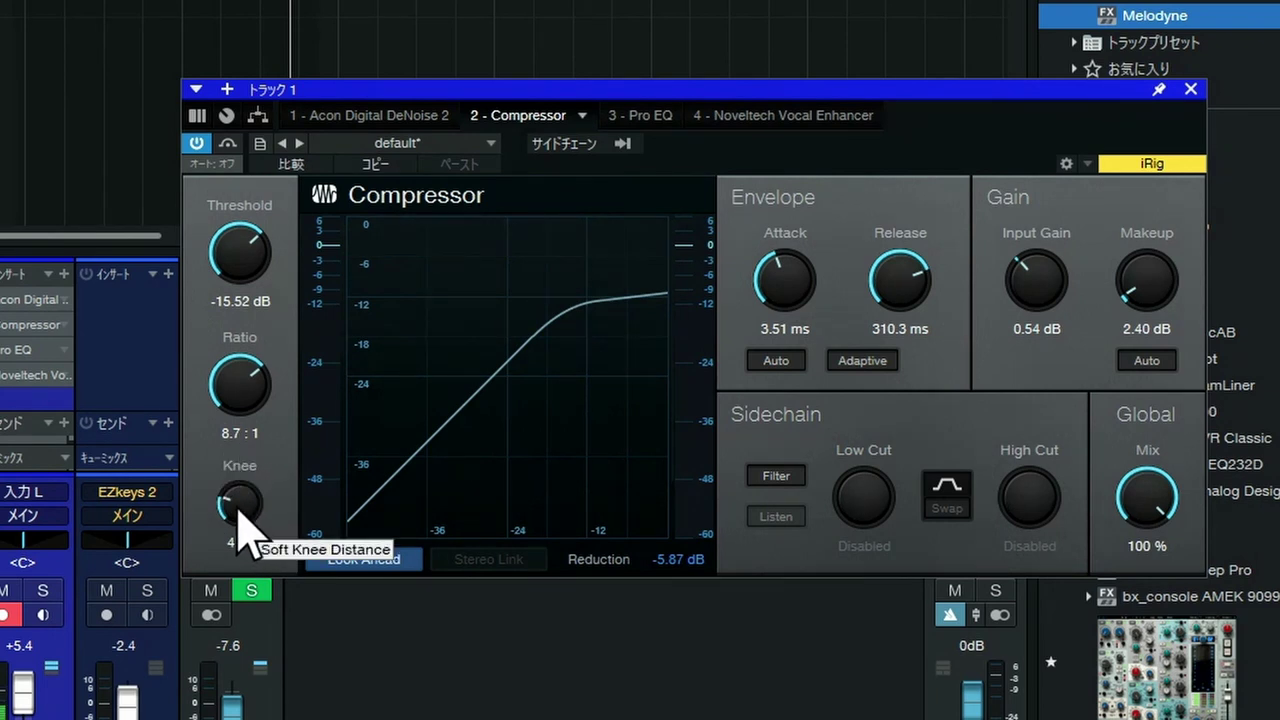
Compare the Compressor's hard knee at 0.10 with a softer one, settling the knee at 2.59.
left_click_drag(240, 512, 240, 591)
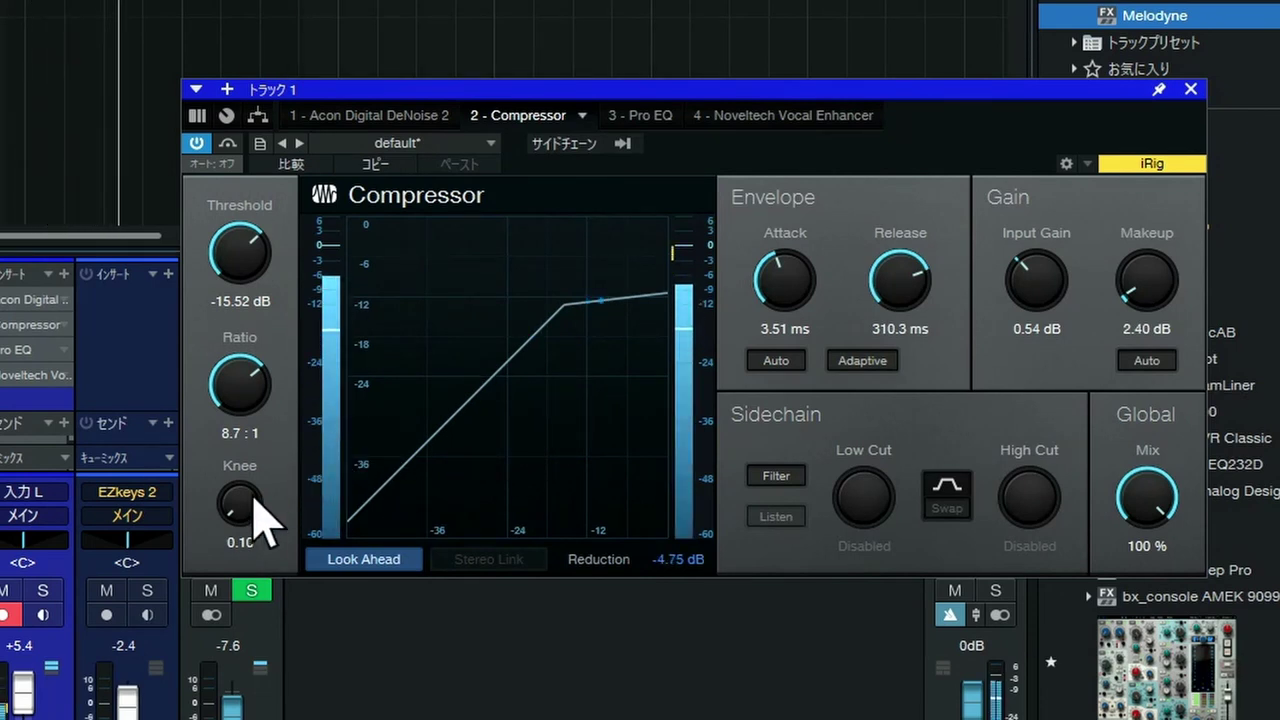
mouse_move(238, 531)
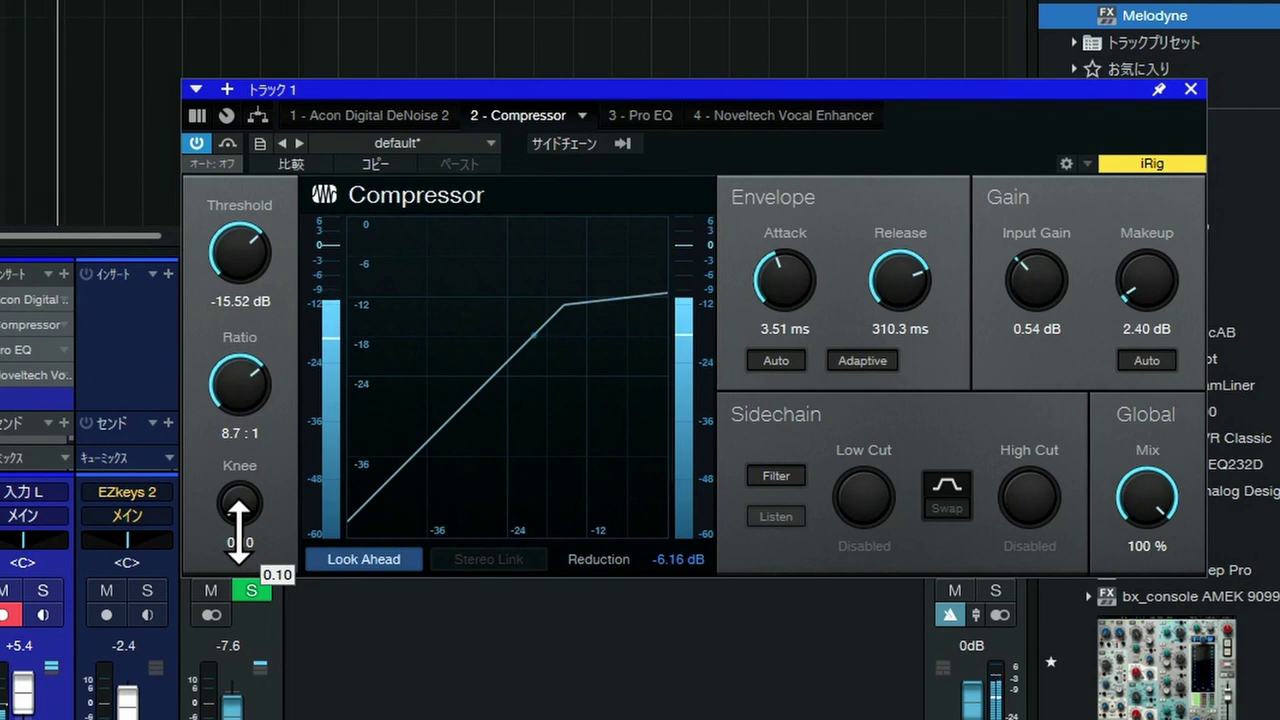
left_click_drag(238, 531, 244, 440)
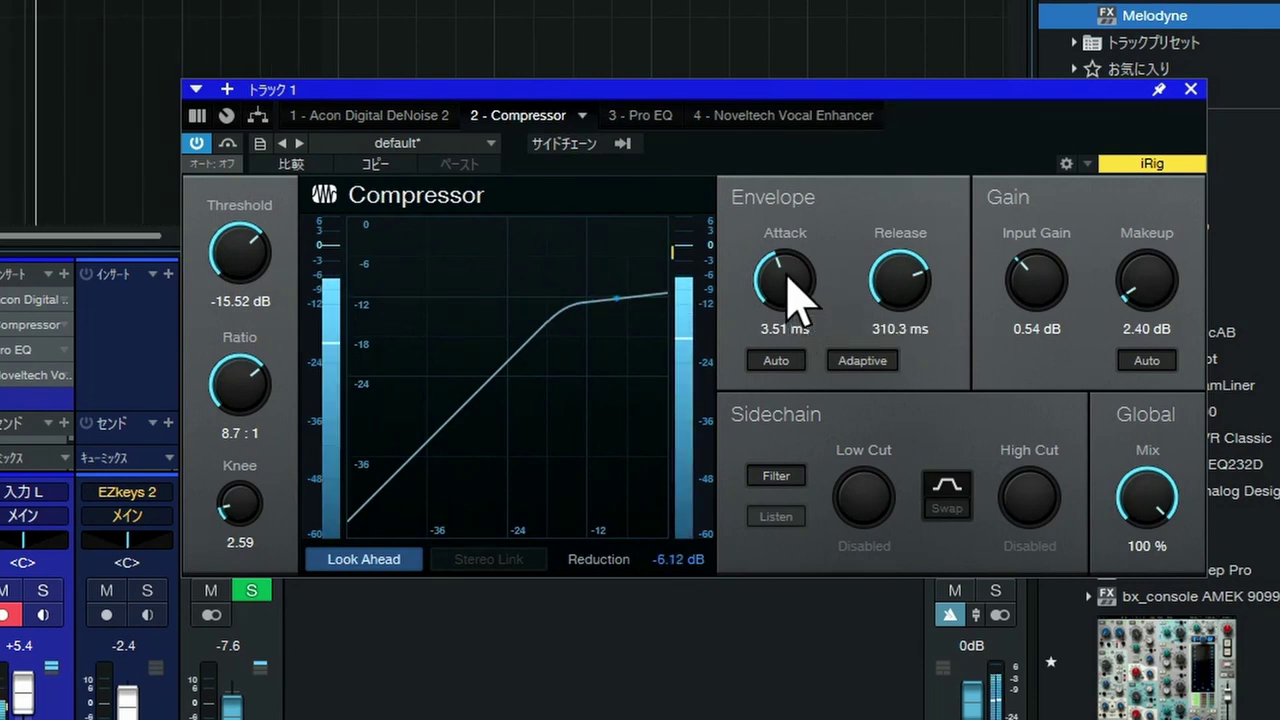
Try the Compressor's attack at 0.10 ms, settle it at 2.76 ms and bypass the plug-in for comparison.
left_click_drag(792, 288, 760, 430)
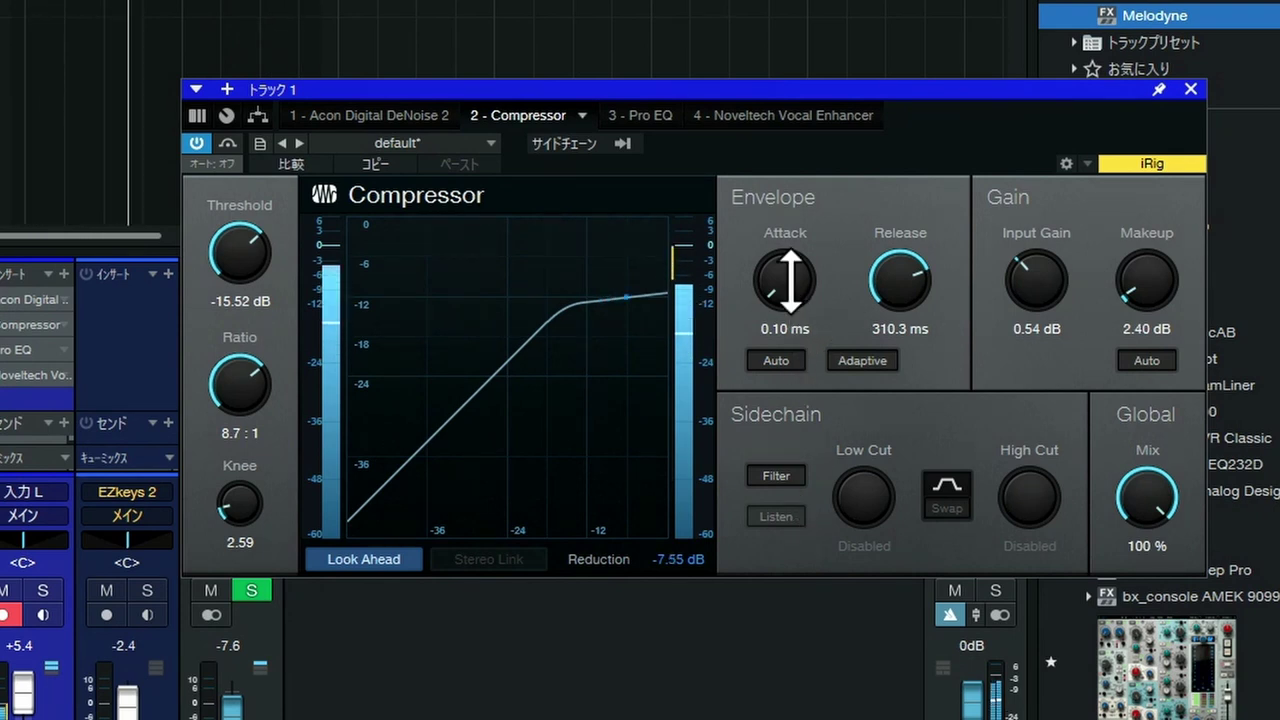
left_click_drag(787, 281, 800, 197)
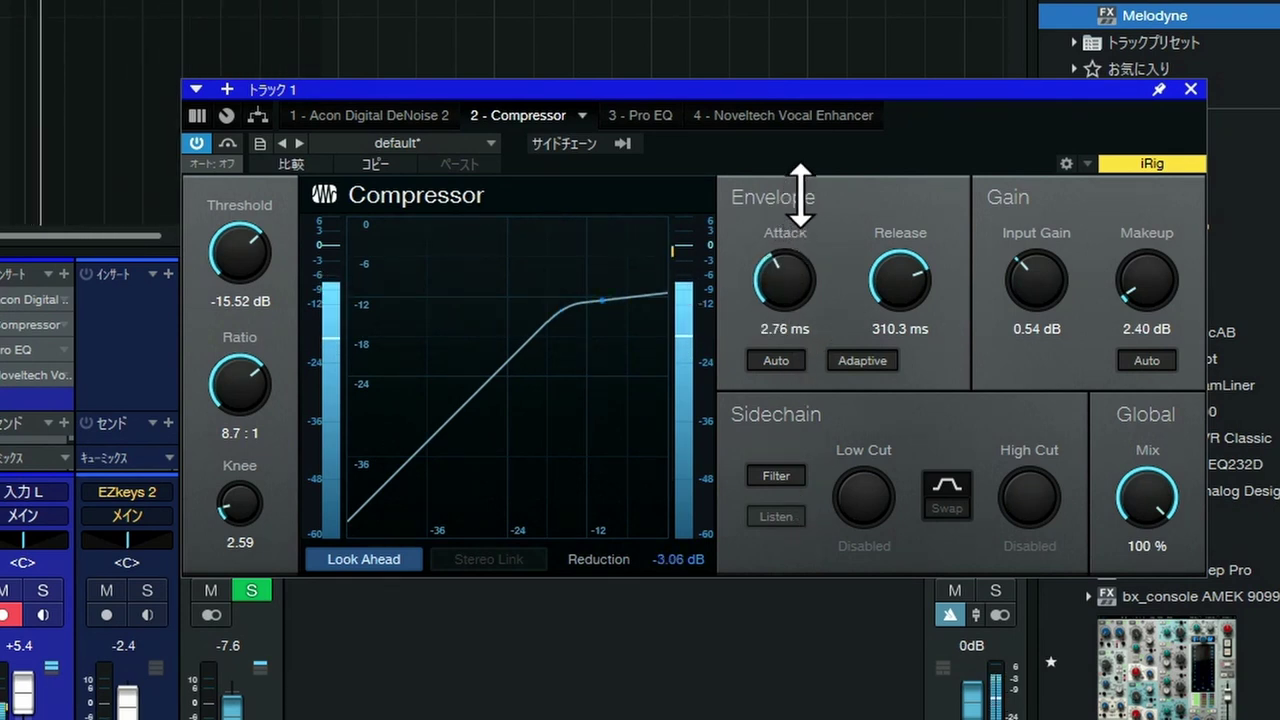
left_click(945, 488)
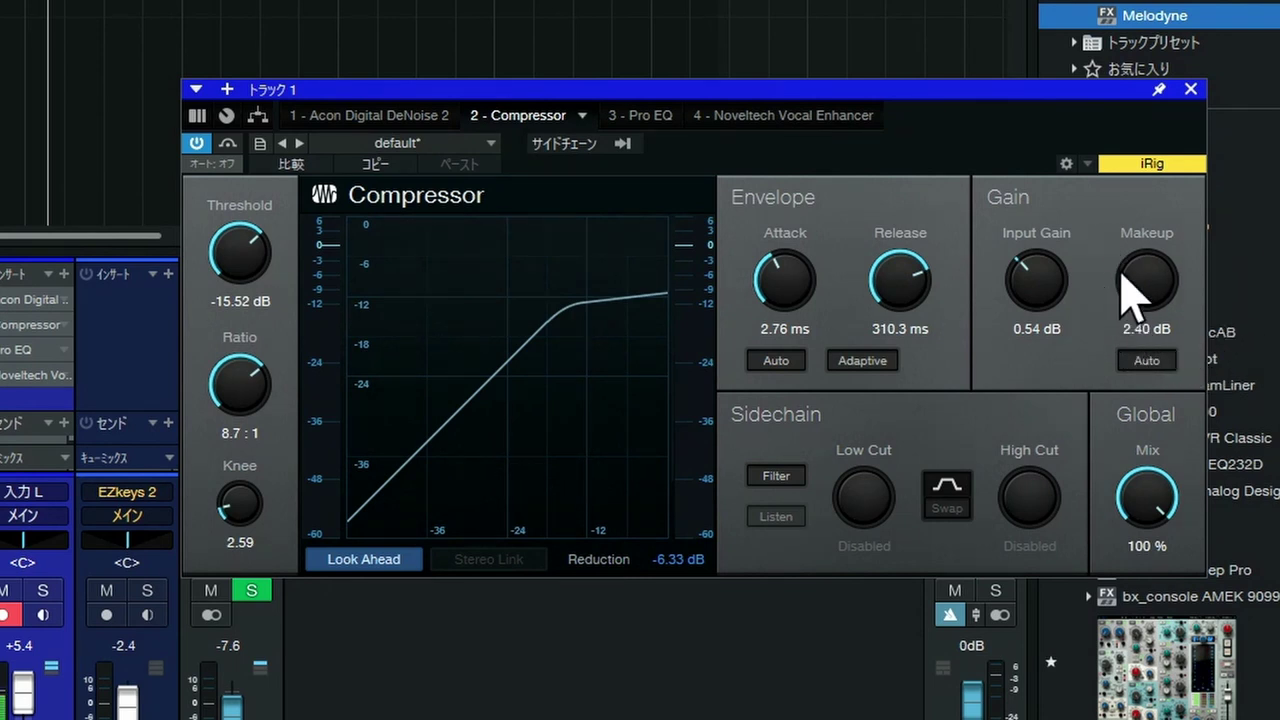
left_click(197, 145)
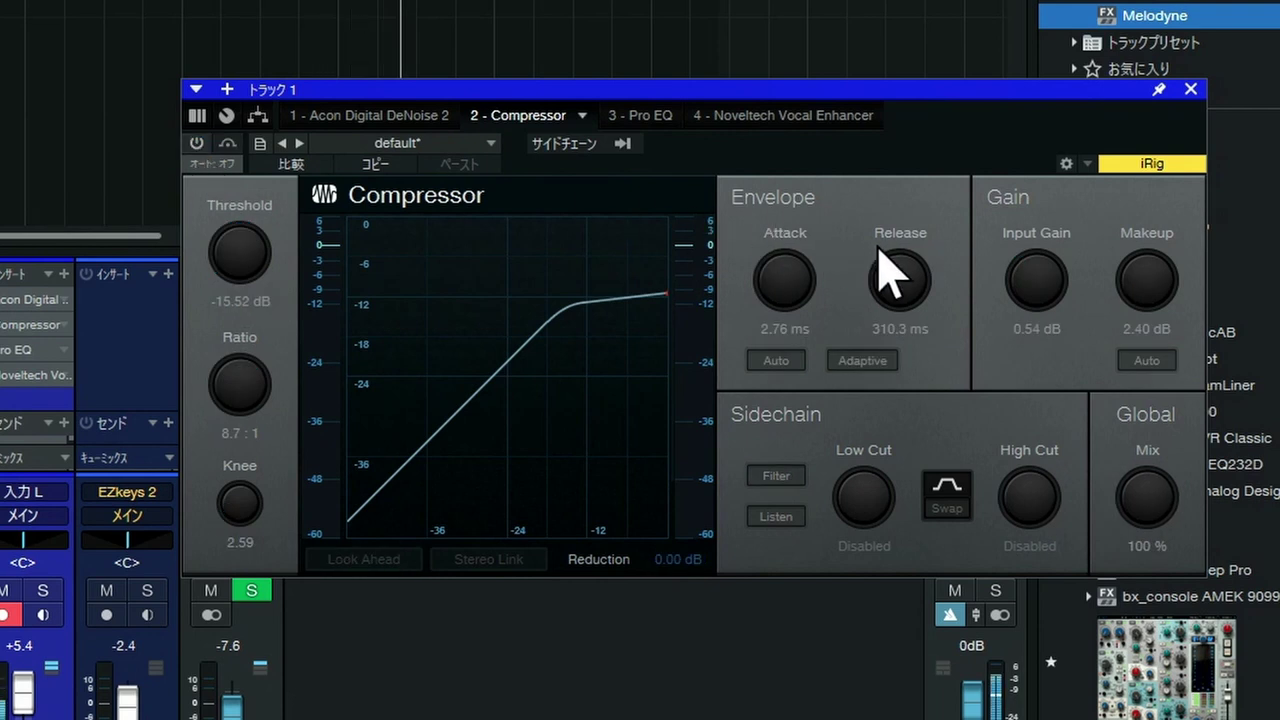
Re-enable the Compressor and set its makeup gain to 3.12 dB while the vocal plays.
left_click(197, 145)
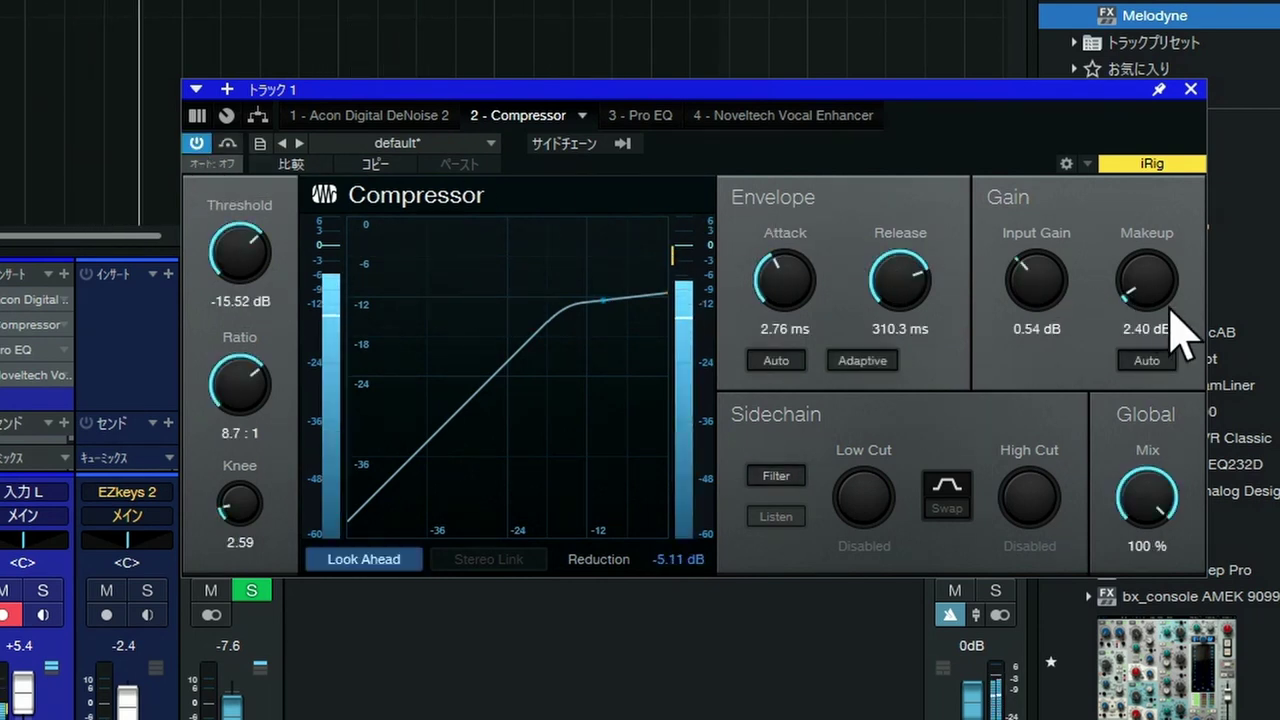
mouse_move(1147, 288)
left_mouse_down()
mouse_move(1147, 272)
mouse_move(1147, 290)
left_mouse_up()
key("space")
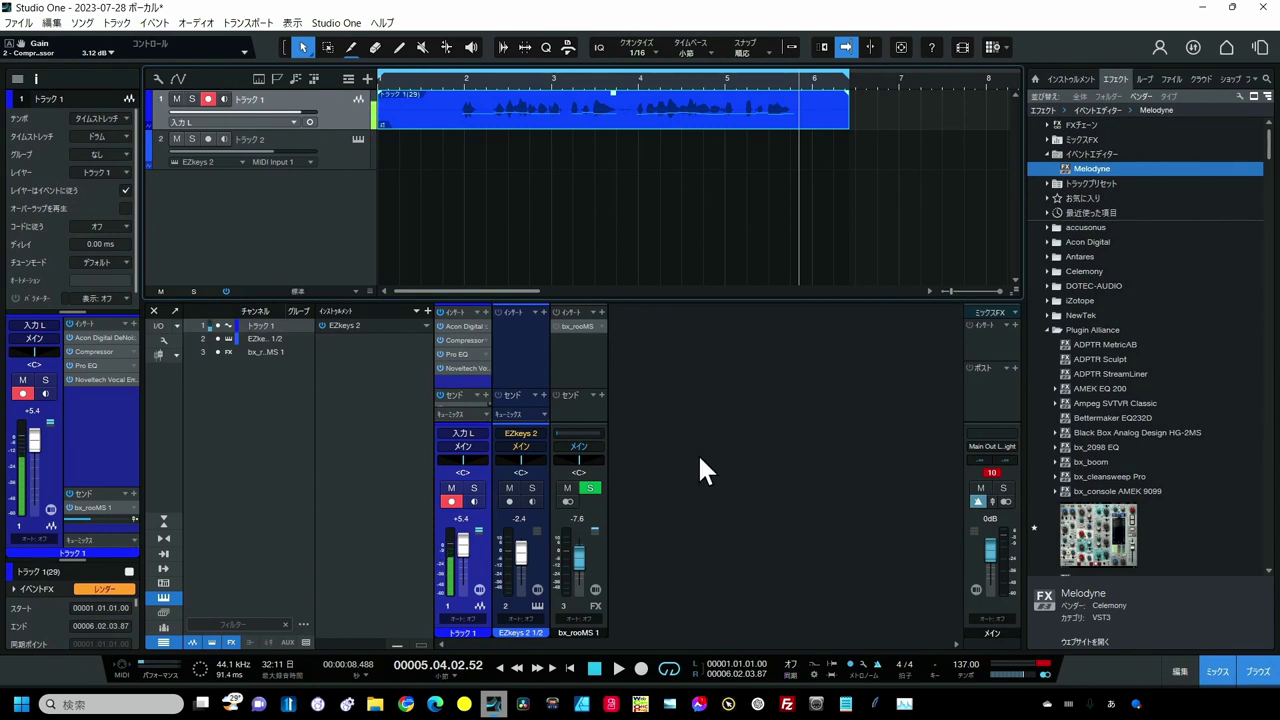
Open the Pro EQ inserted on track 1 and play the vocal with the loop range spanning about bar 1.4 to bar 5.4.
double_click(458, 356)
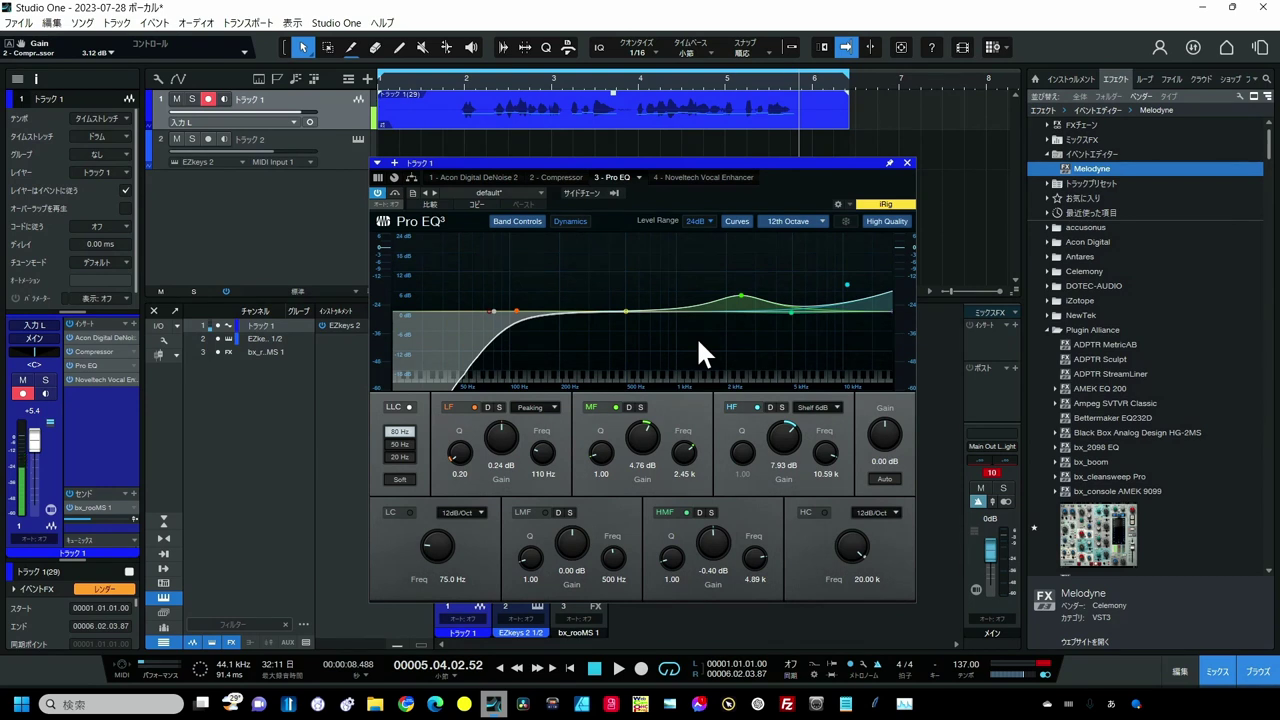
left_click_drag(790, 80, 454, 83)
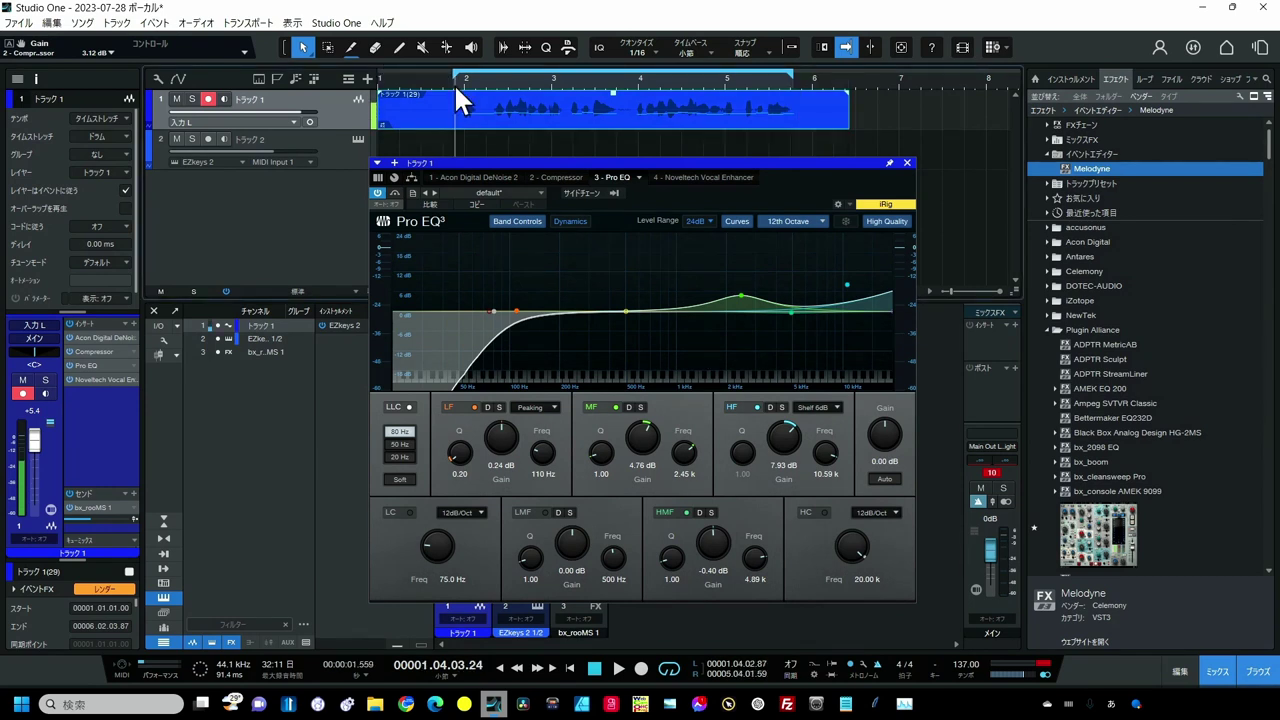
key("space")
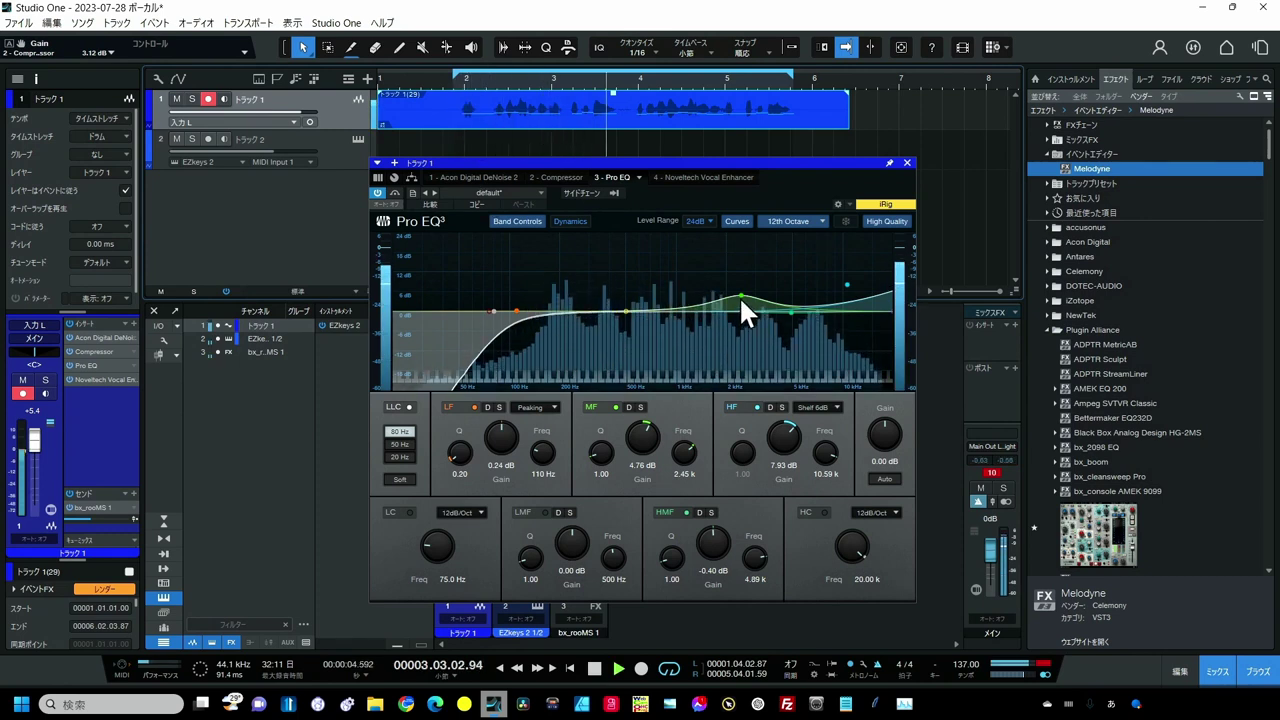
Set Pro EQ's MF band to 3.57 dB at 2.59 kHz, HF gain to 10.12 dB and HMF band to 1.19 dB at 4.84 kHz.
left_click_drag(741, 297, 741, 348)
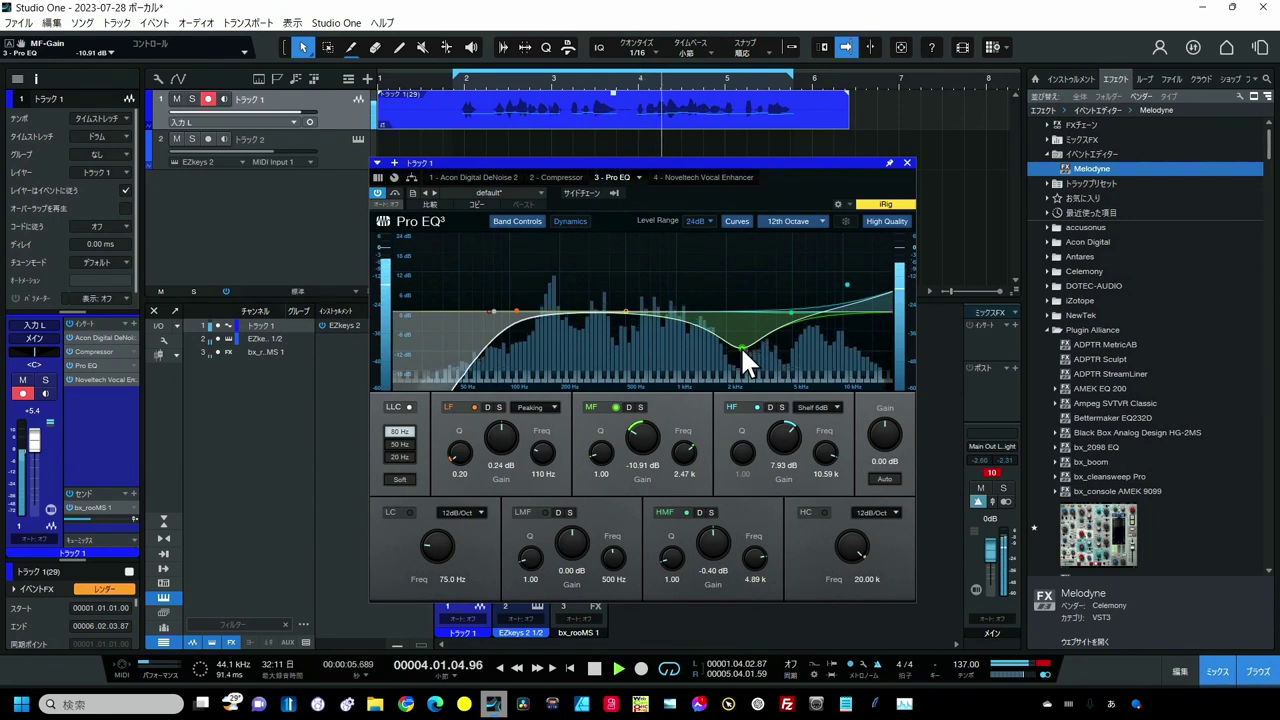
left_click_drag(740, 345, 744, 298)
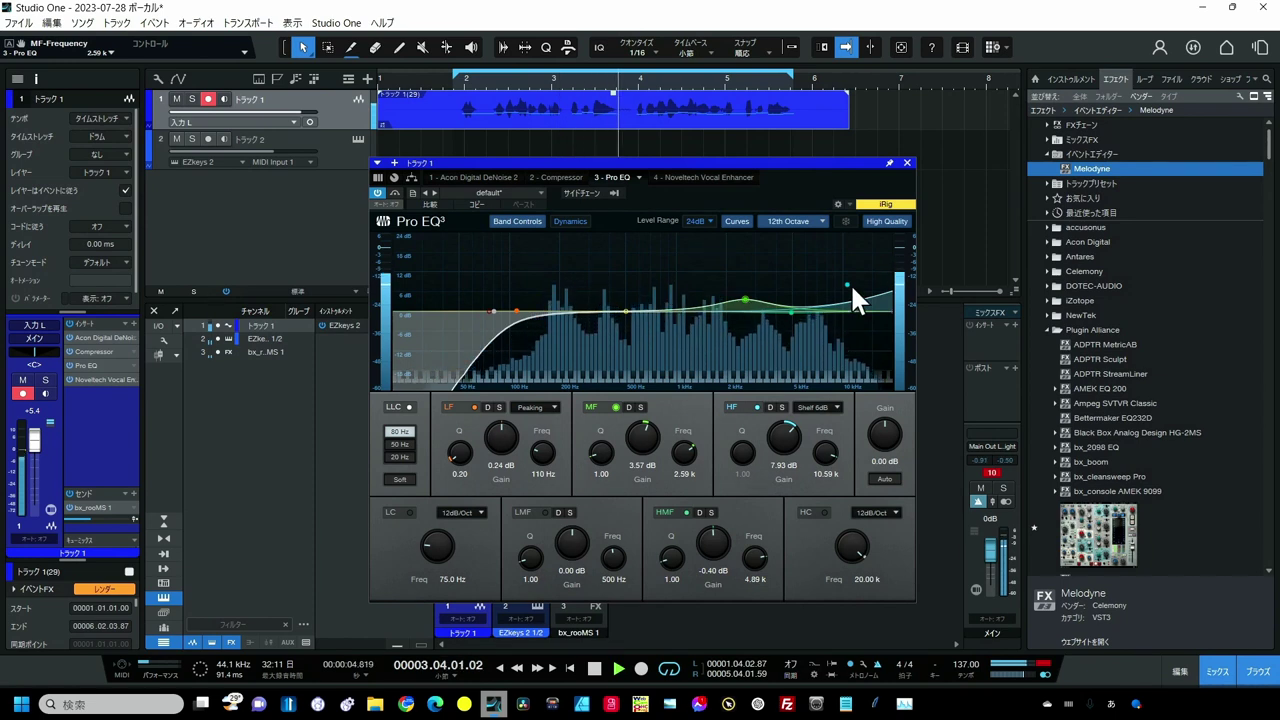
left_click_drag(848, 285, 847, 276)
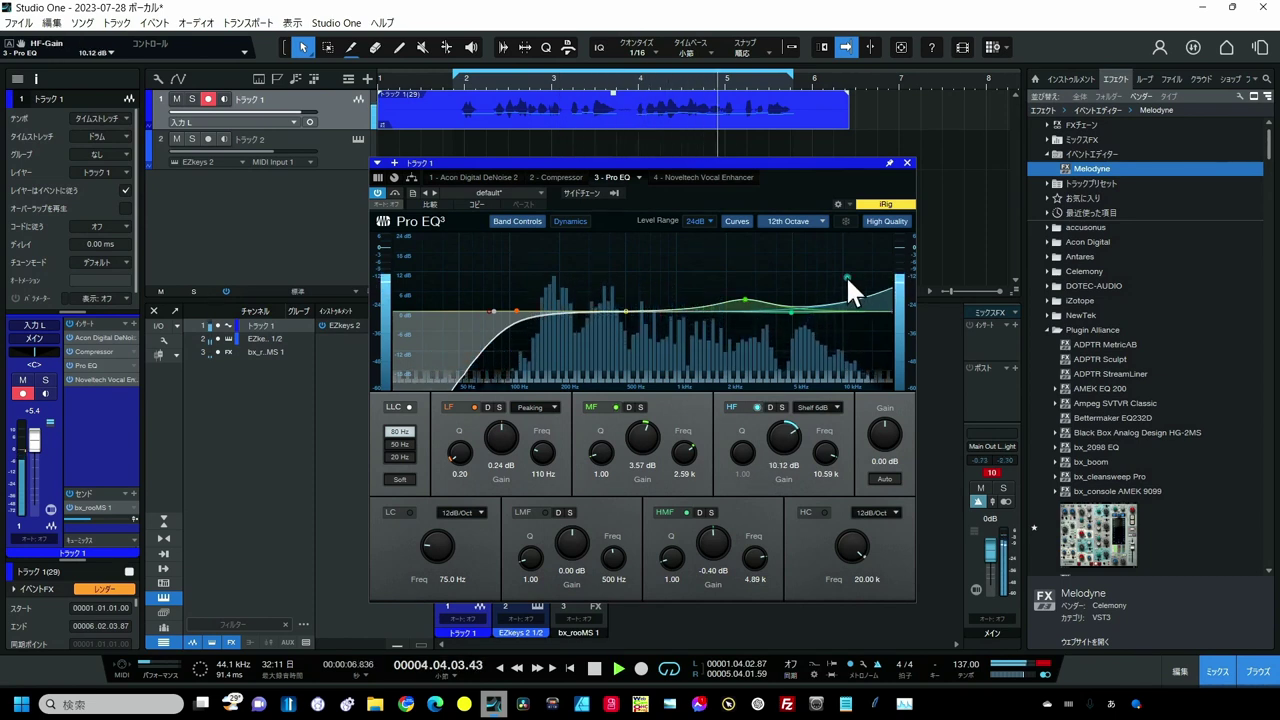
left_click_drag(793, 312, 789, 305)
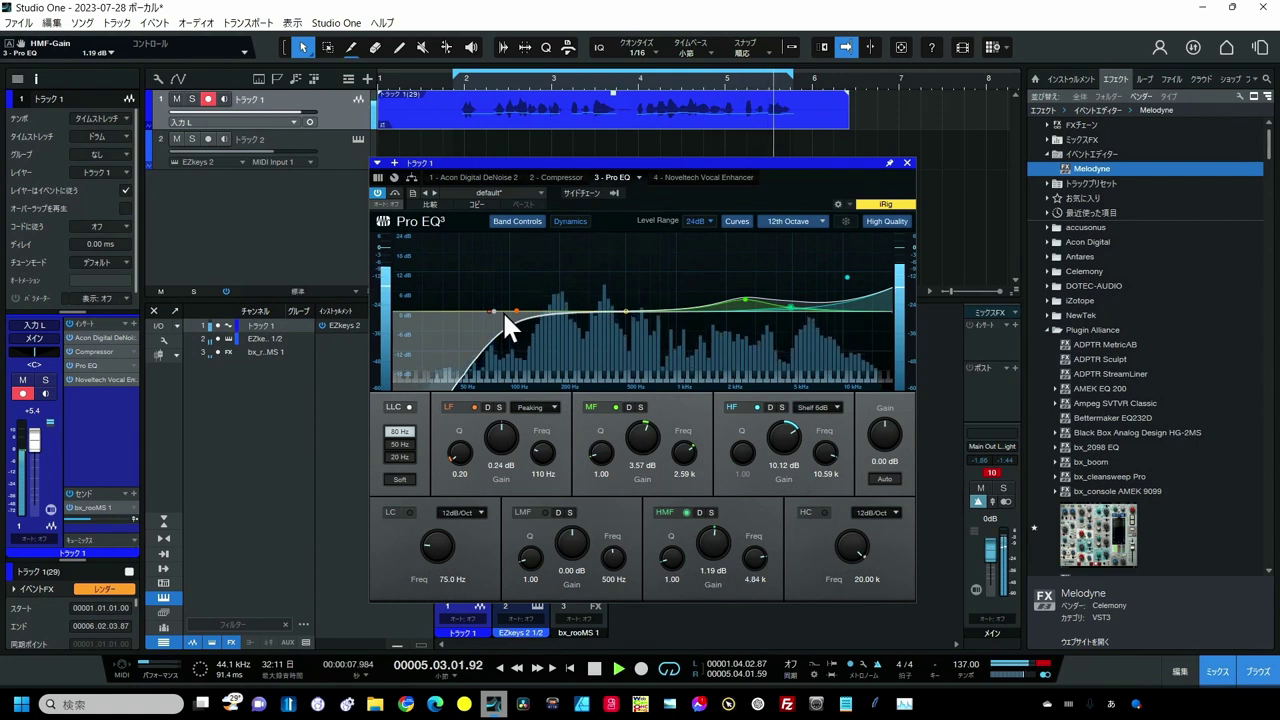
key("space")
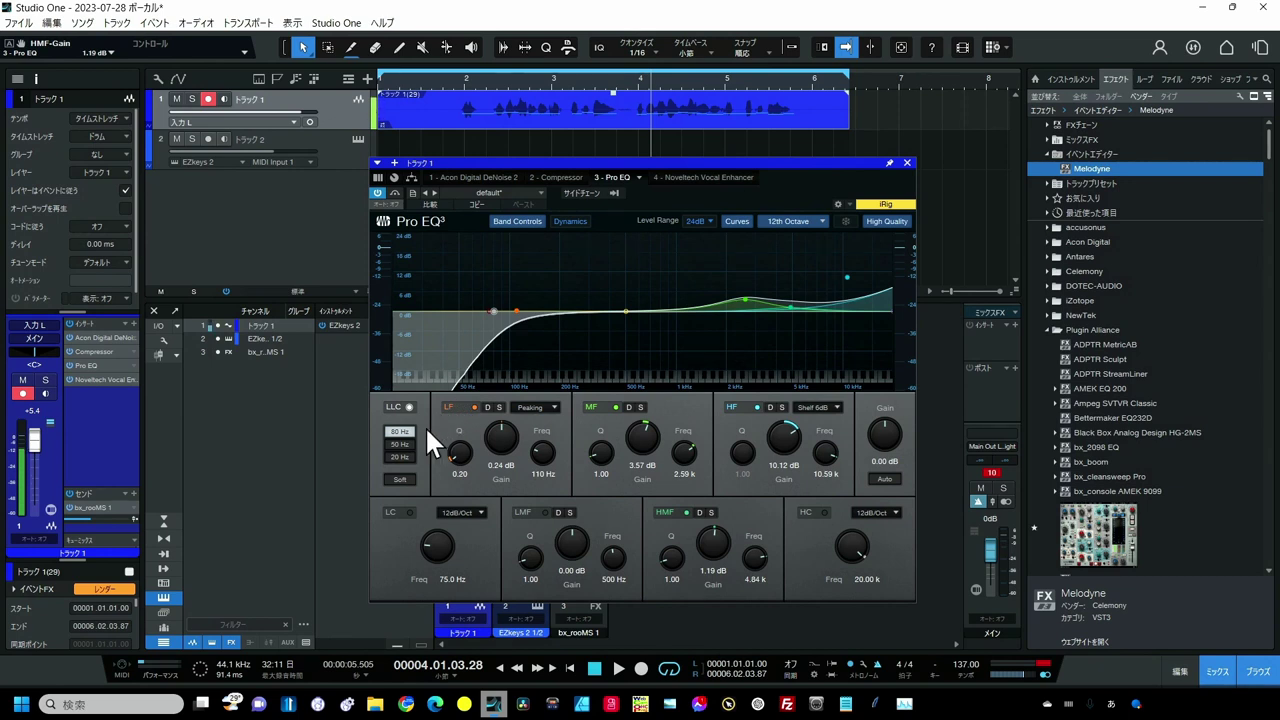
left_click(907, 162)
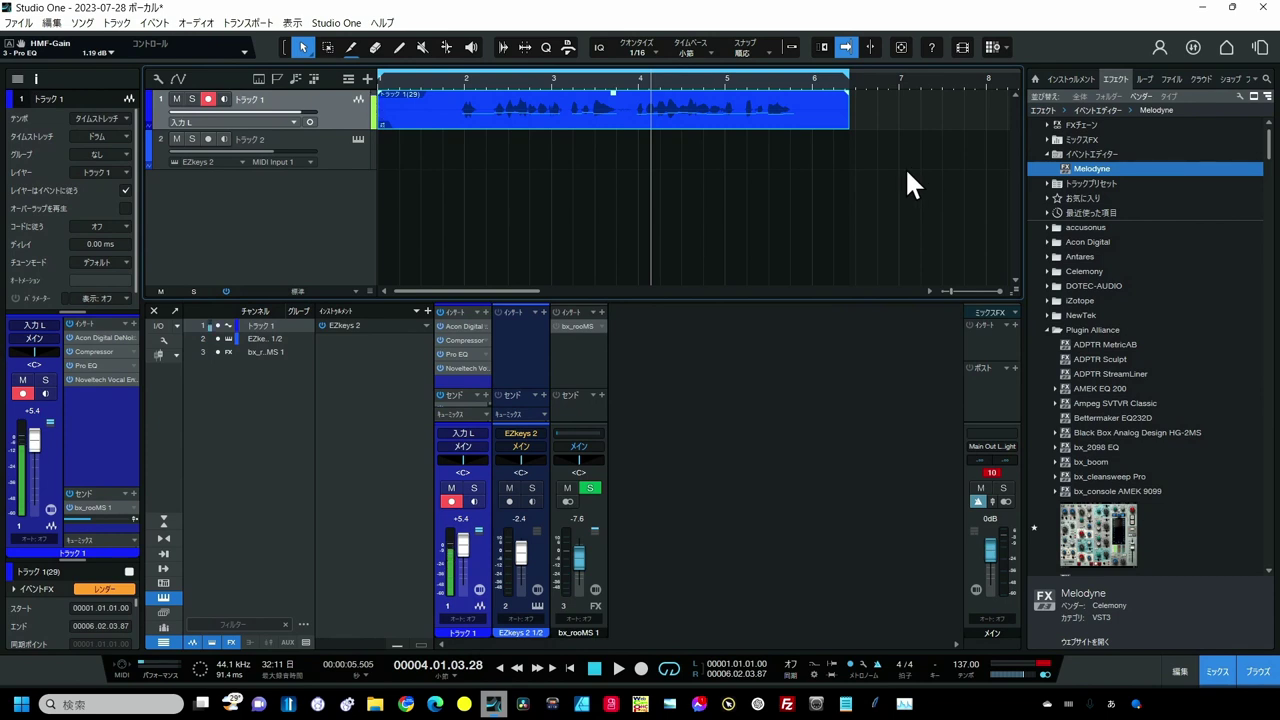
Open the Noveltech Vocal Enhancer on track 1 and set its low cut to 2.2 kHz and high cut to 7.8 kHz.
left_click(466, 369)
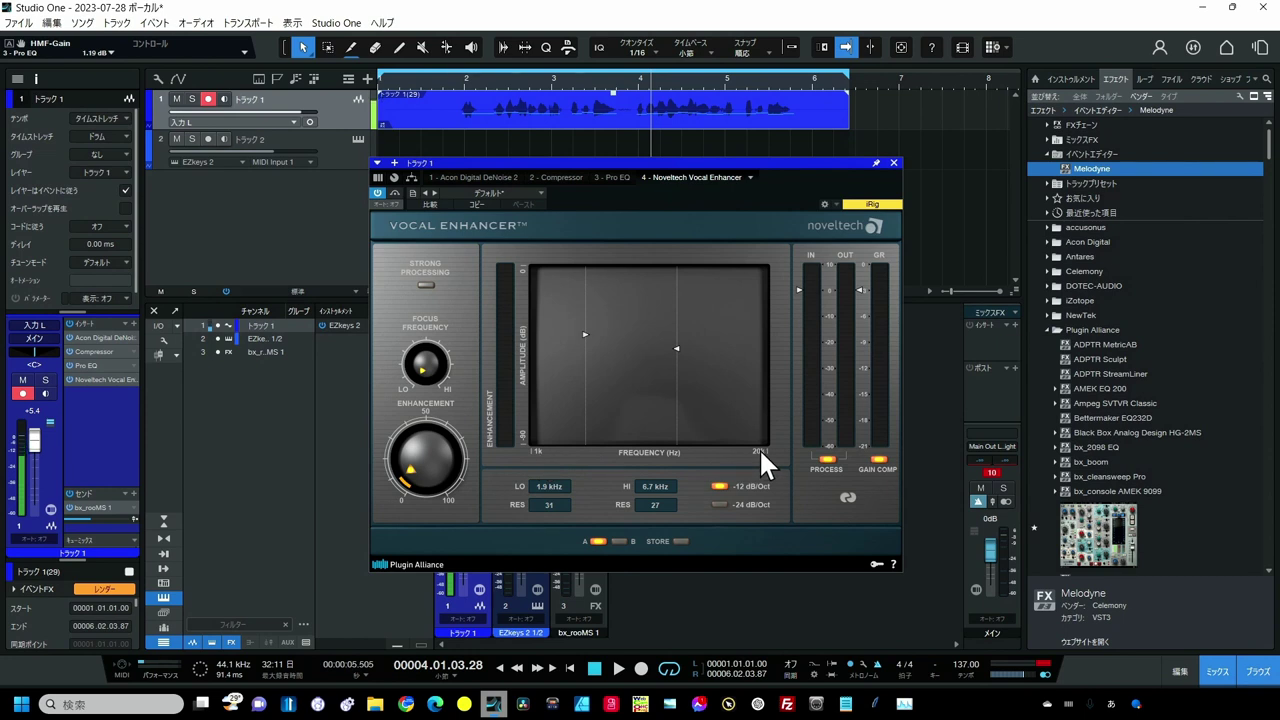
left_click_drag(676, 348, 702, 347)
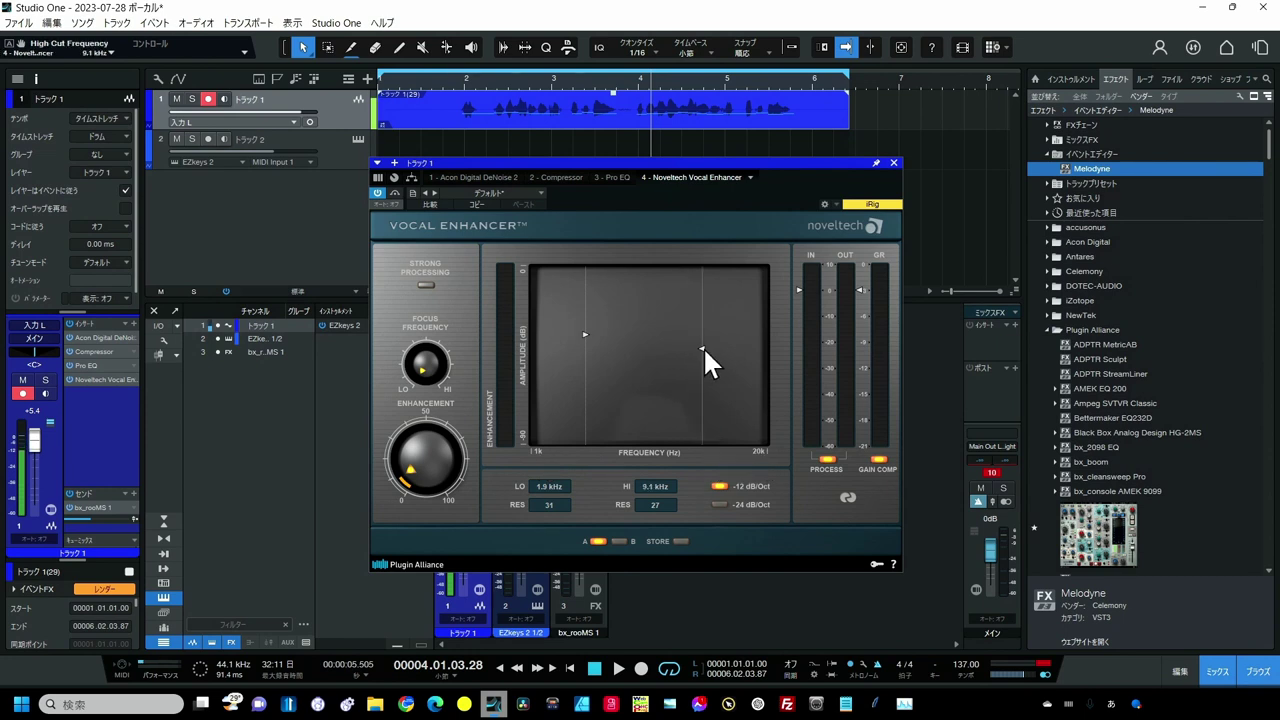
left_click_drag(586, 335, 593, 334)
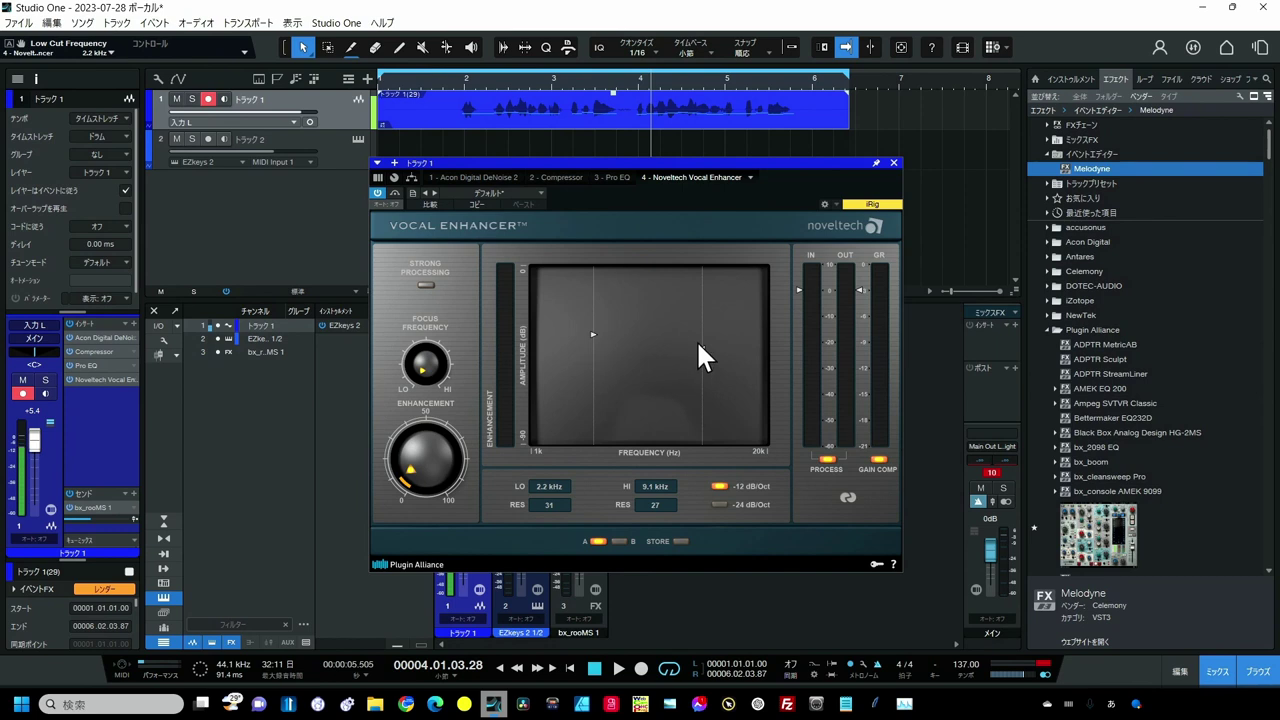
scroll(701, 348, "down", 1)
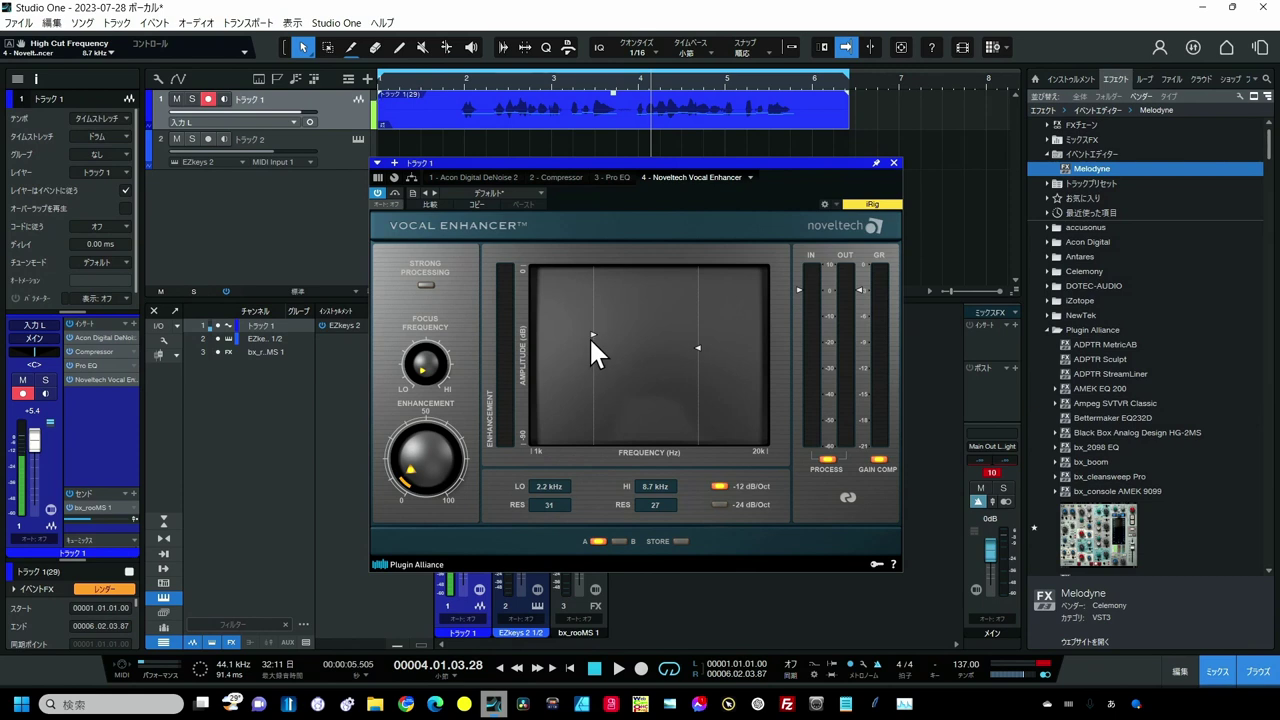
scroll(696, 343, "down", 3)
scroll(425, 456, "down", 2)
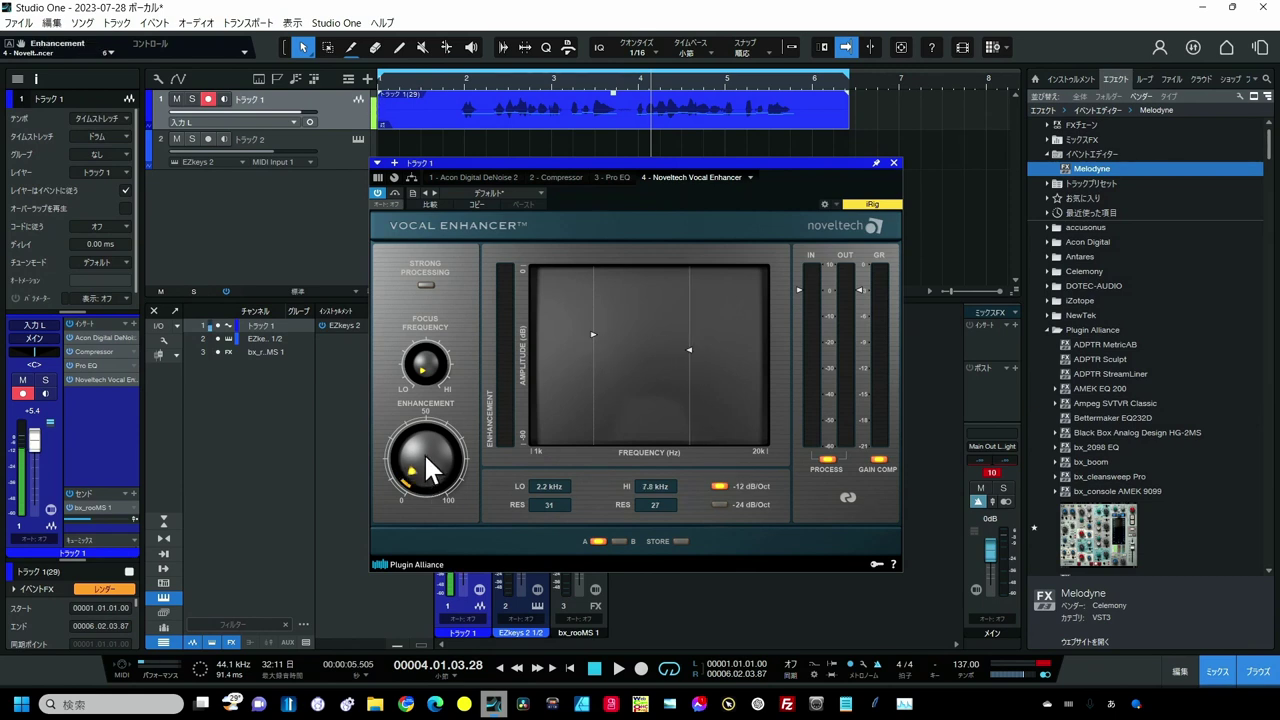
Compare the Vocal Enhancer's Enhancement at 0 and 70 while the vocal plays, and set its Focus Frequency to 12.
mouse_move(436, 416)
left_mouse_down()
mouse_move(407, 442)
mouse_move(412, 423)
left_mouse_up()
left_click(452, 87)
key("space")
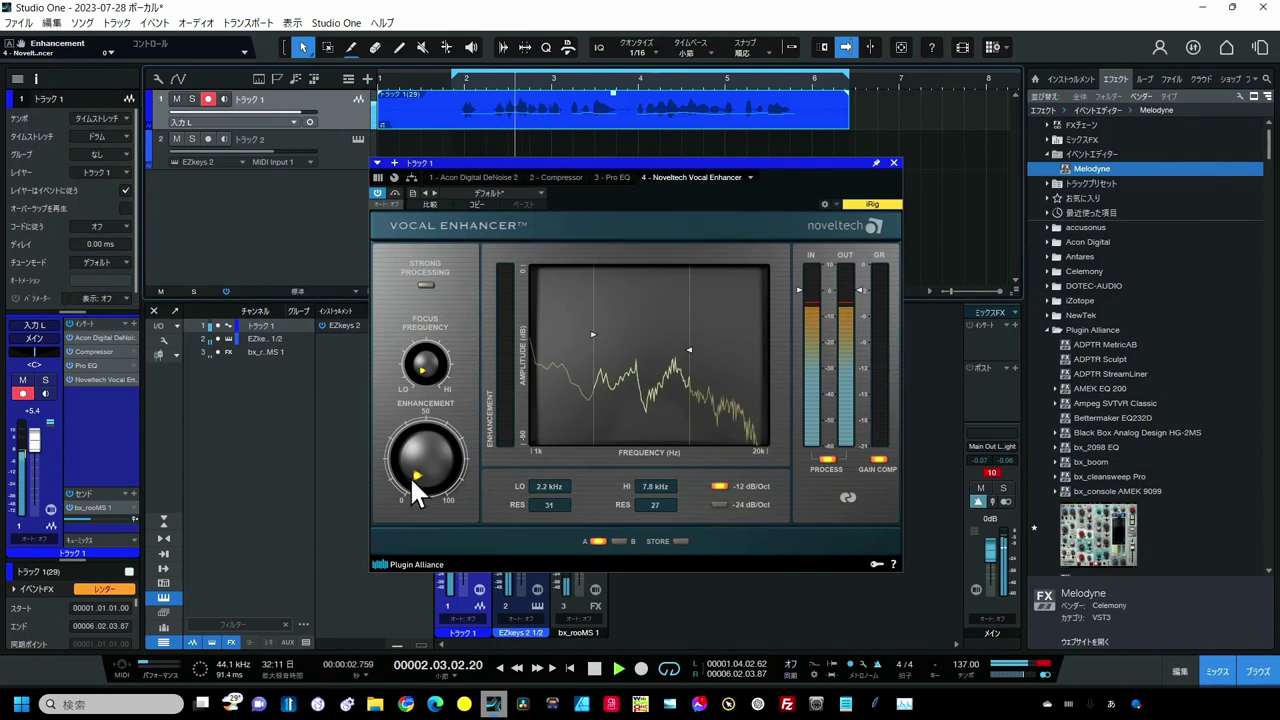
left_click_drag(417, 461, 428, 395)
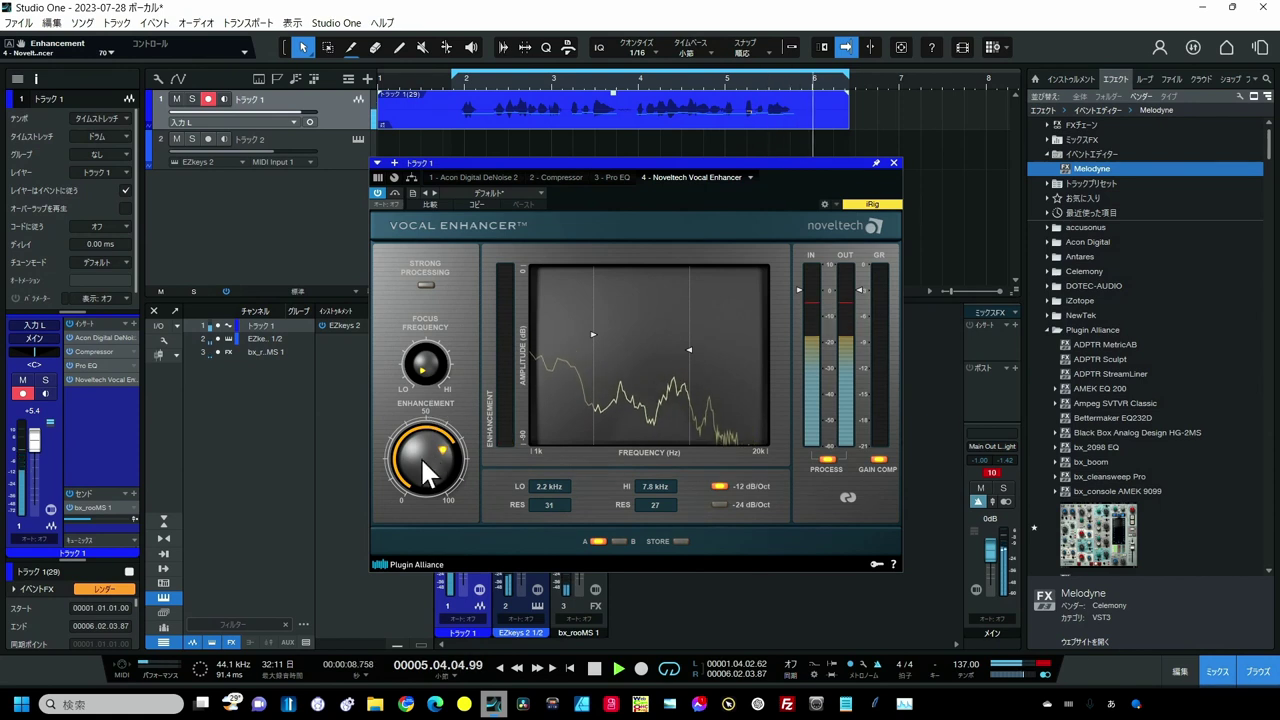
mouse_move(423, 363)
left_mouse_down()
mouse_move(429, 326)
mouse_move(427, 338)
left_mouse_up()
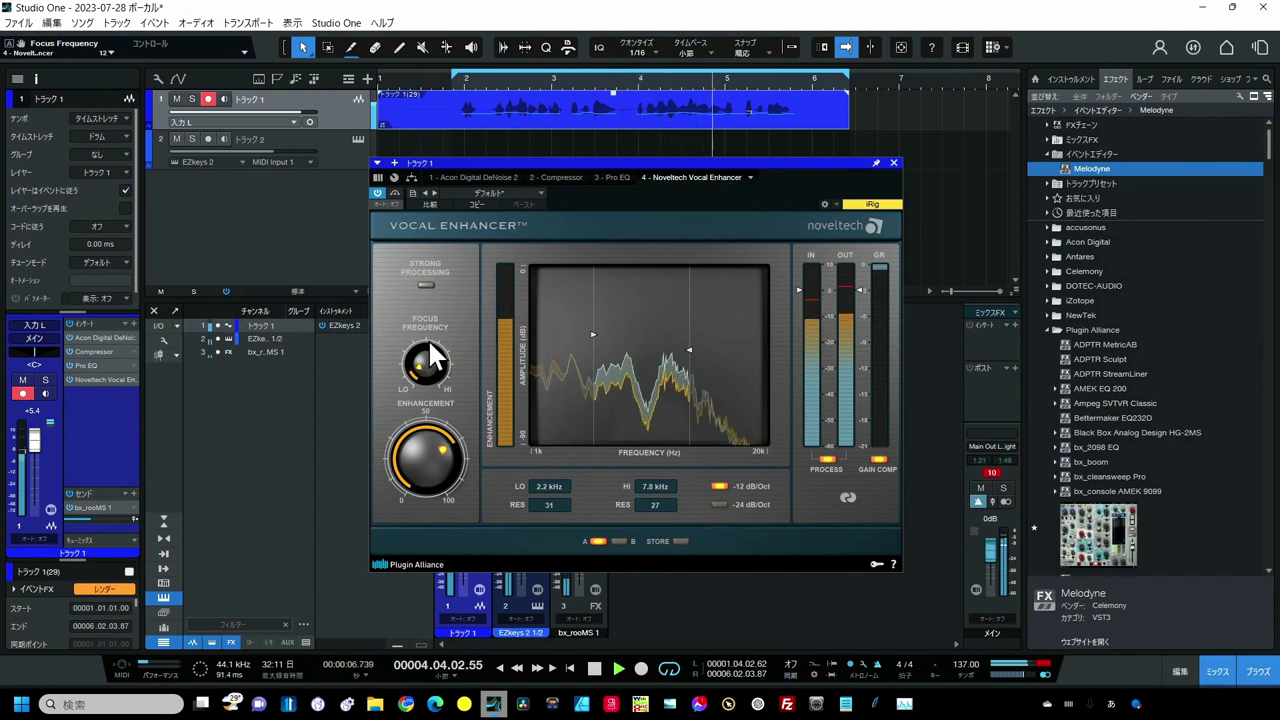
key("space")
left_click_drag(427, 338, 432, 374)
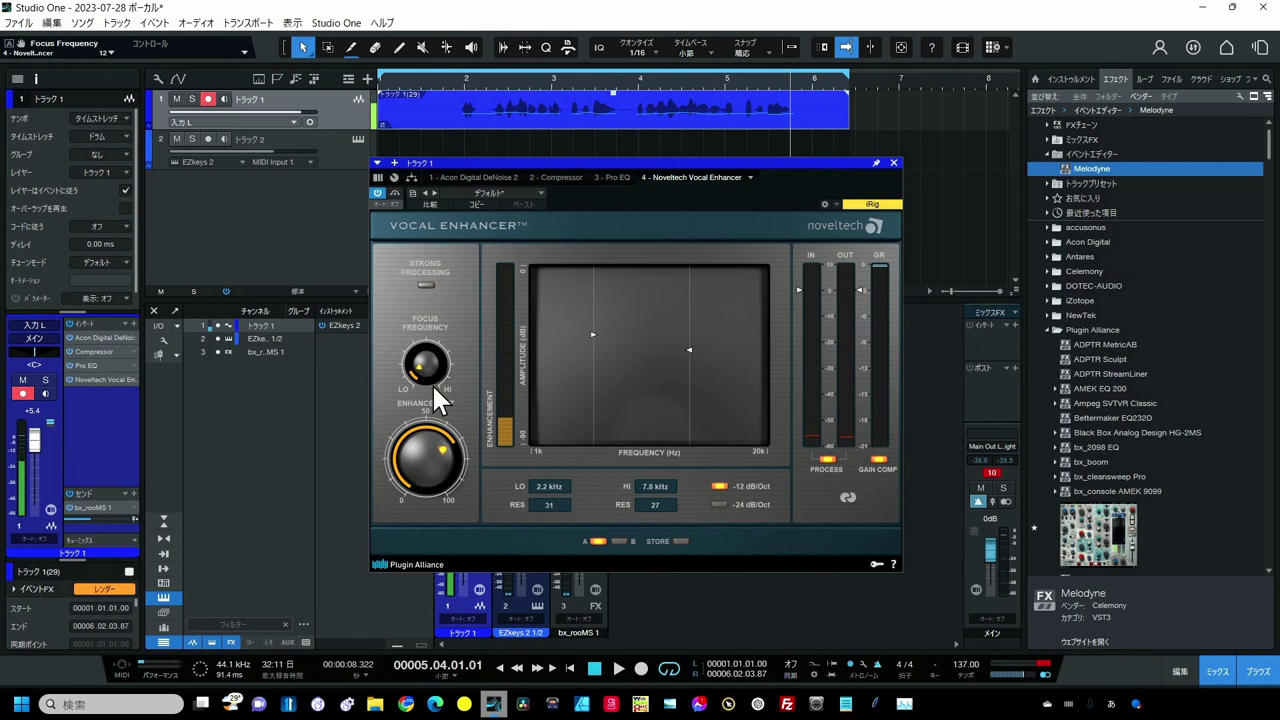
Set the Vocal Enhancer's Enhancement to 18 during playback, stop the vocal and close the plug-in.
key("space")
left_click_drag(421, 464, 420, 512)
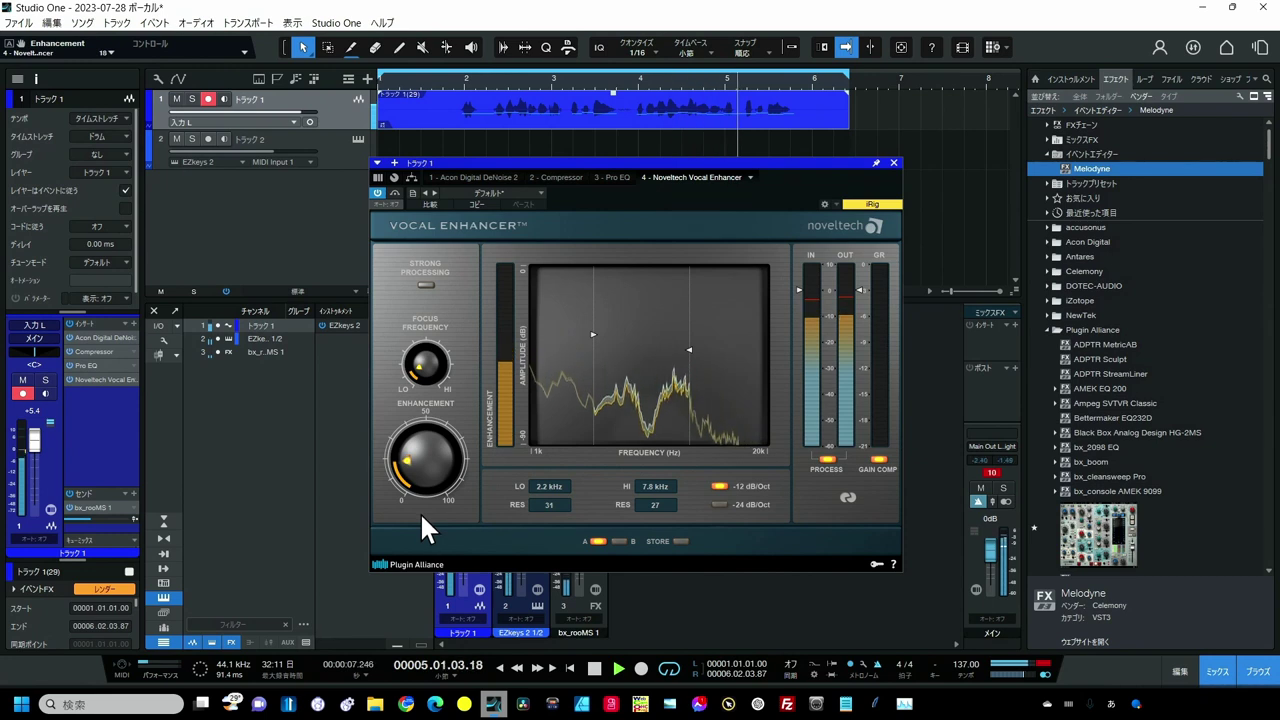
key("space")
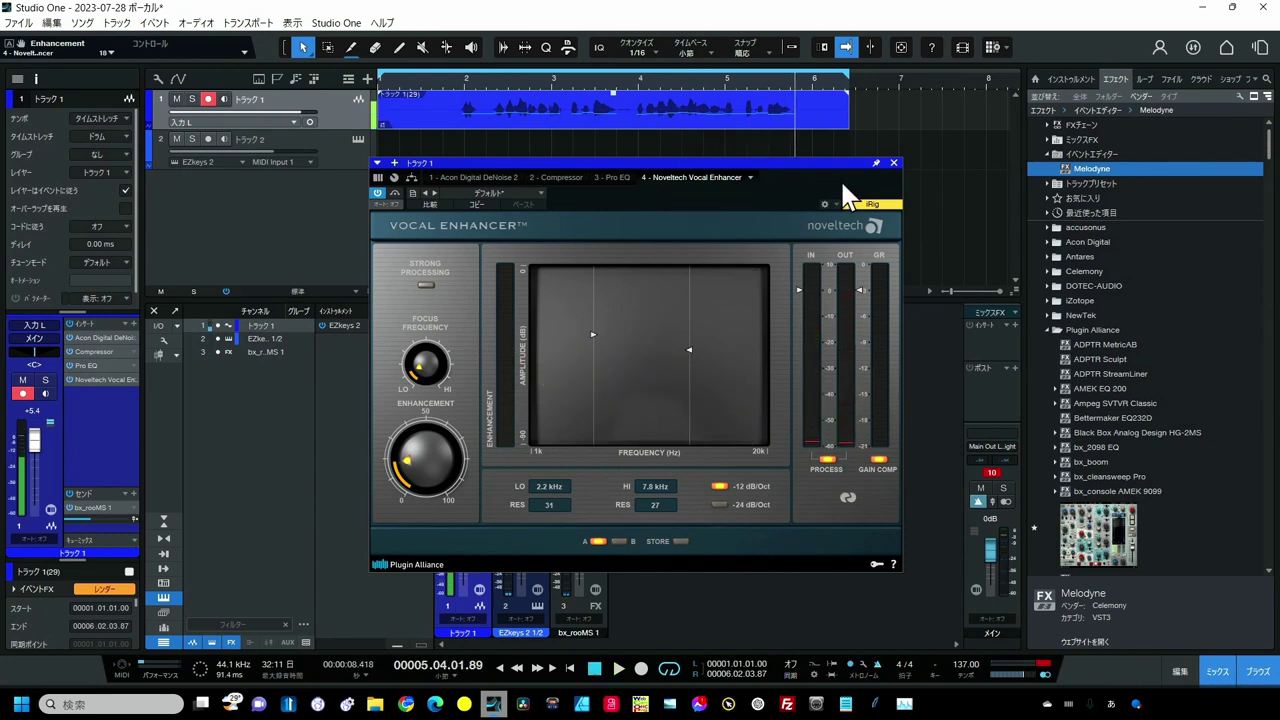
left_click(890, 166)
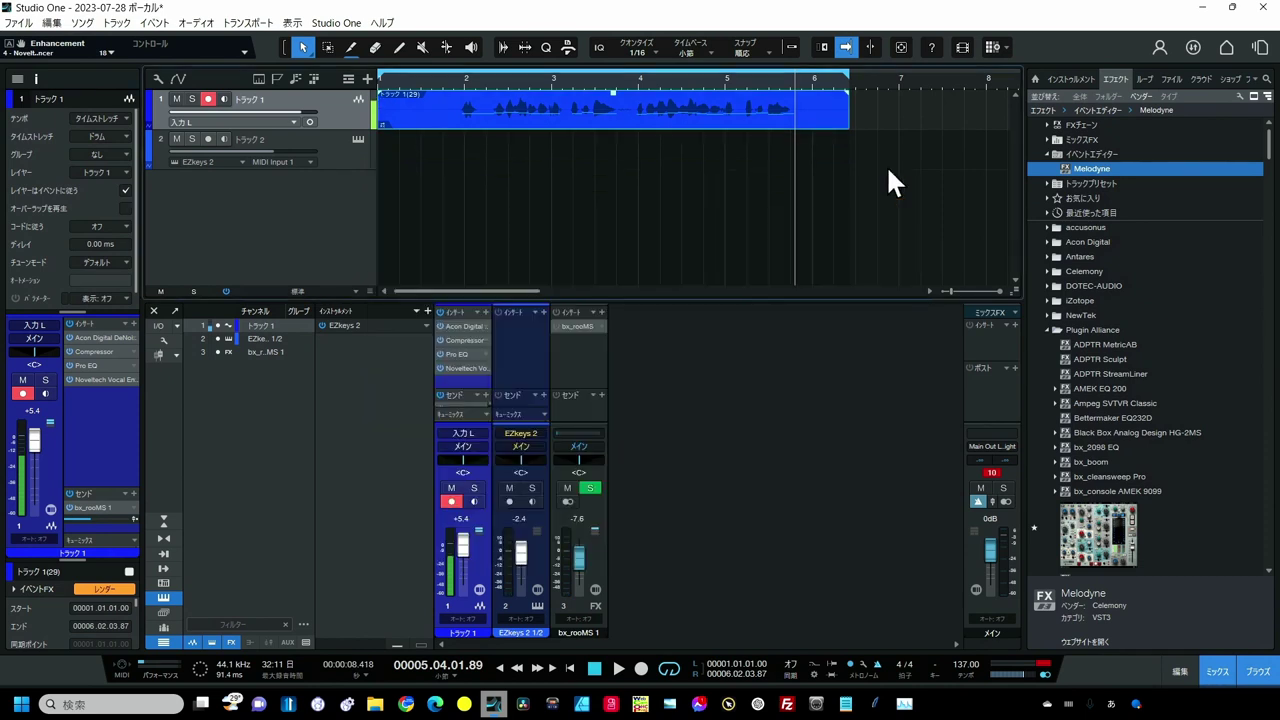
Open the vocal event in Melodyne and move the first note of bar 5 to E3 at -1 cent, auditioning the passage.
double_click(737, 110)
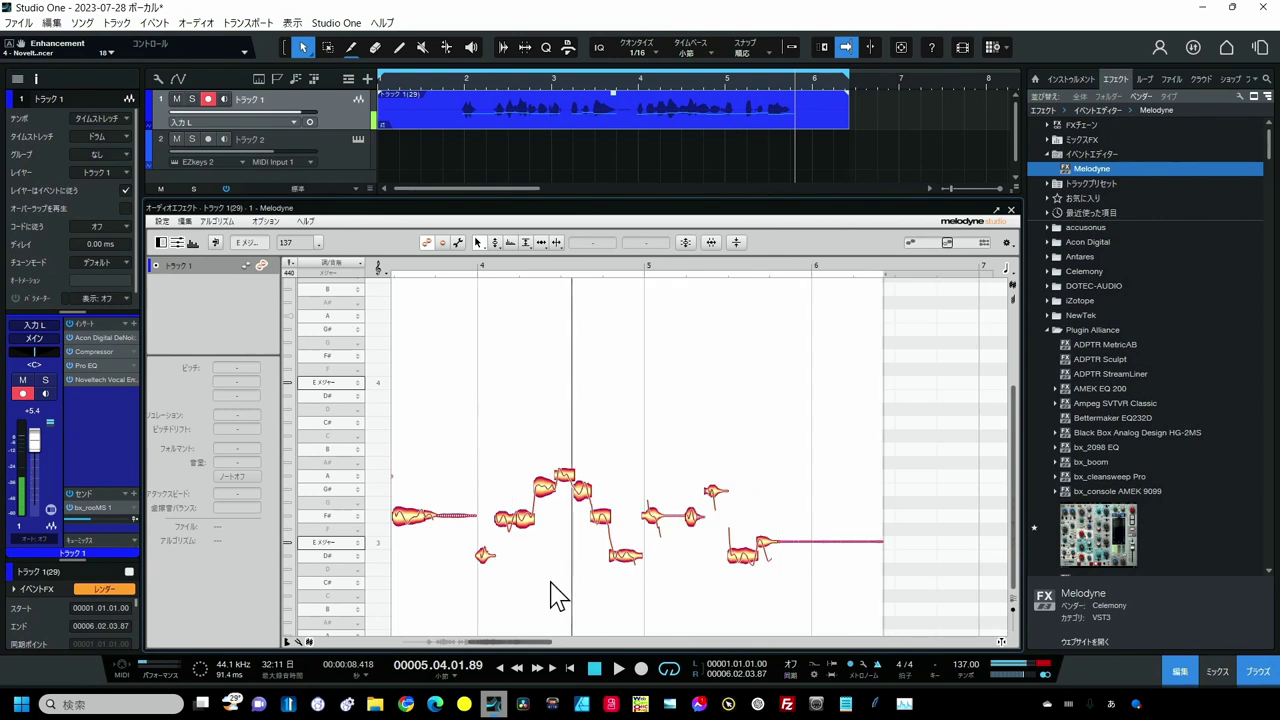
key("space")
left_click(623, 556)
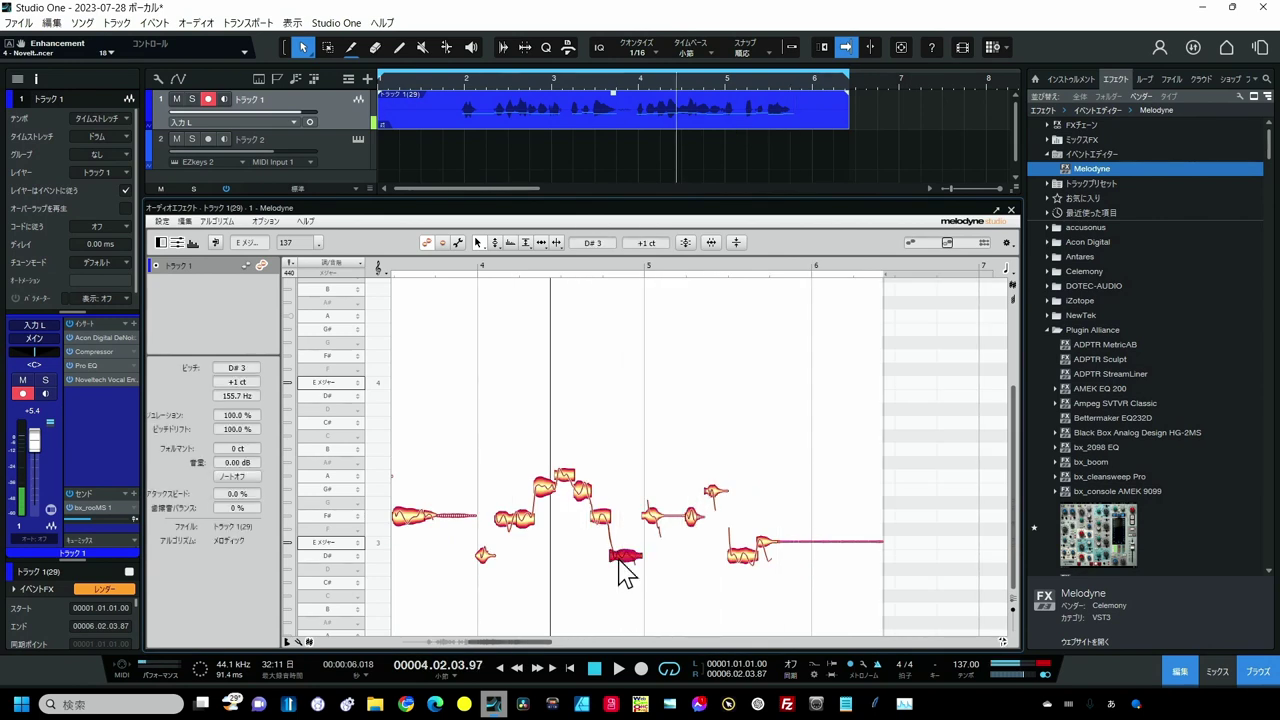
left_click(651, 517)
mouse_move(652, 523)
left_mouse_down()
mouse_move(654, 545)
mouse_move(656, 492)
mouse_move(654, 571)
mouse_move(654, 540)
left_mouse_up()
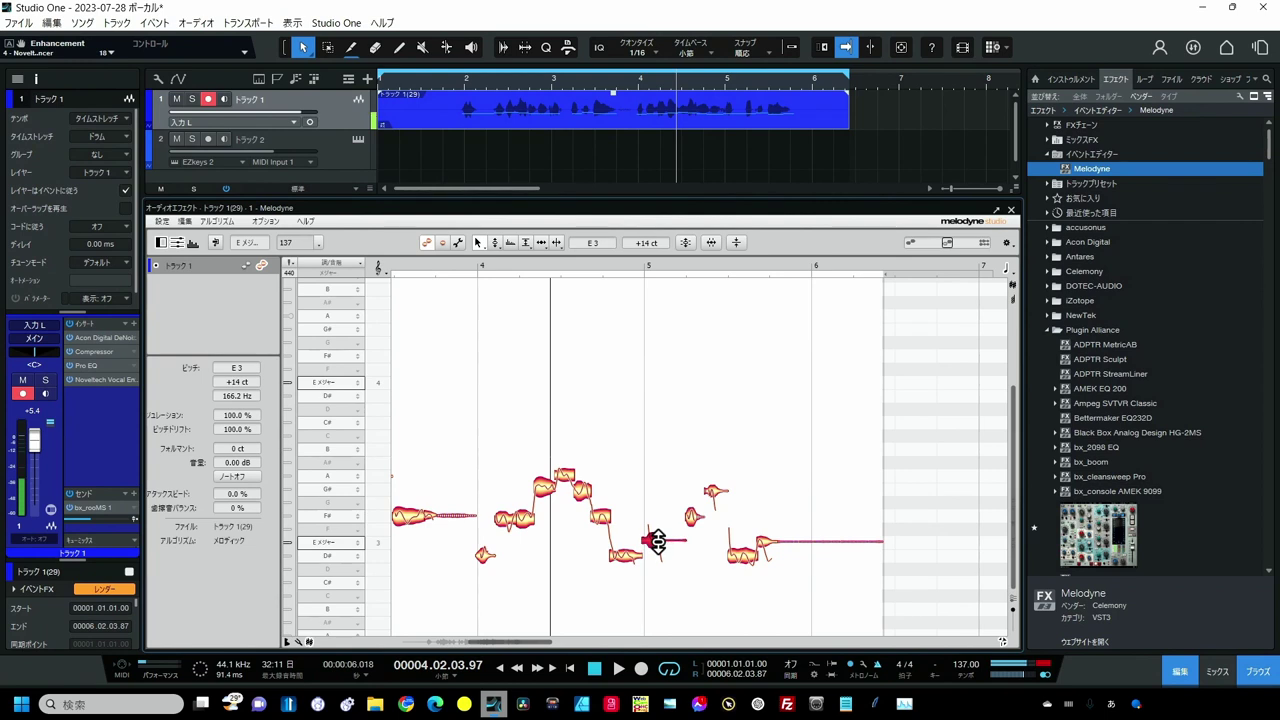
key("space")
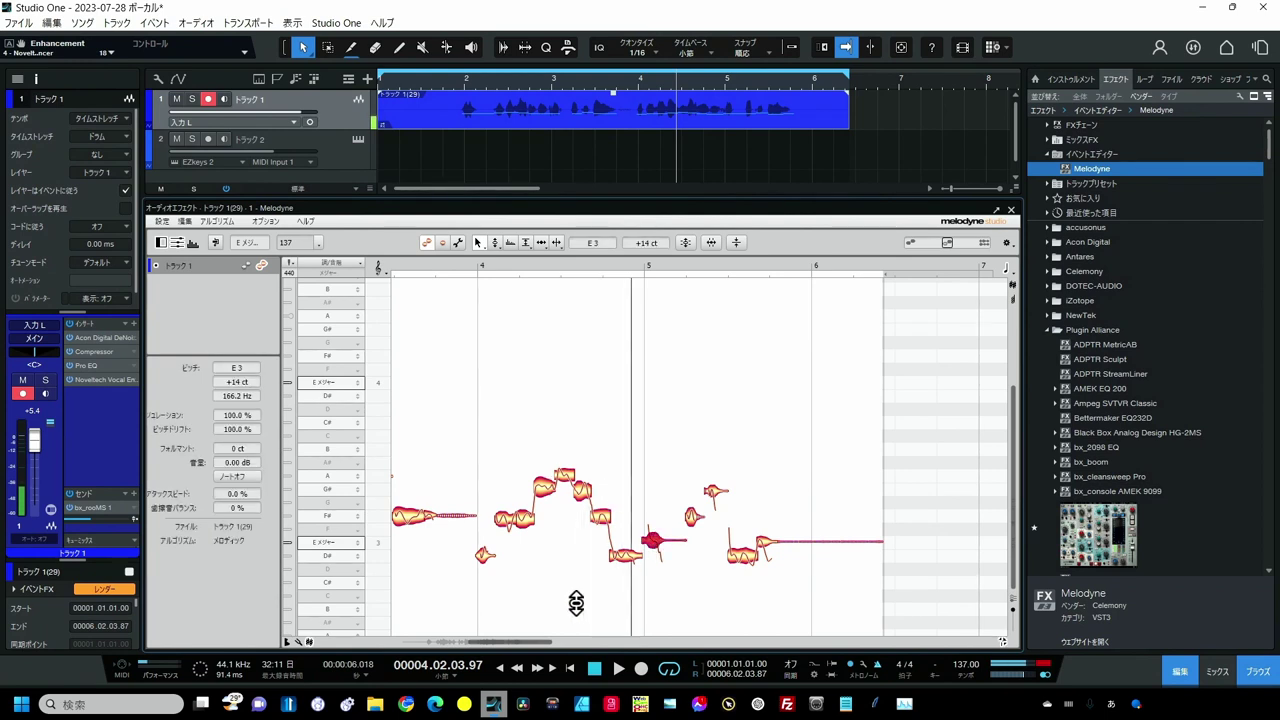
key("space")
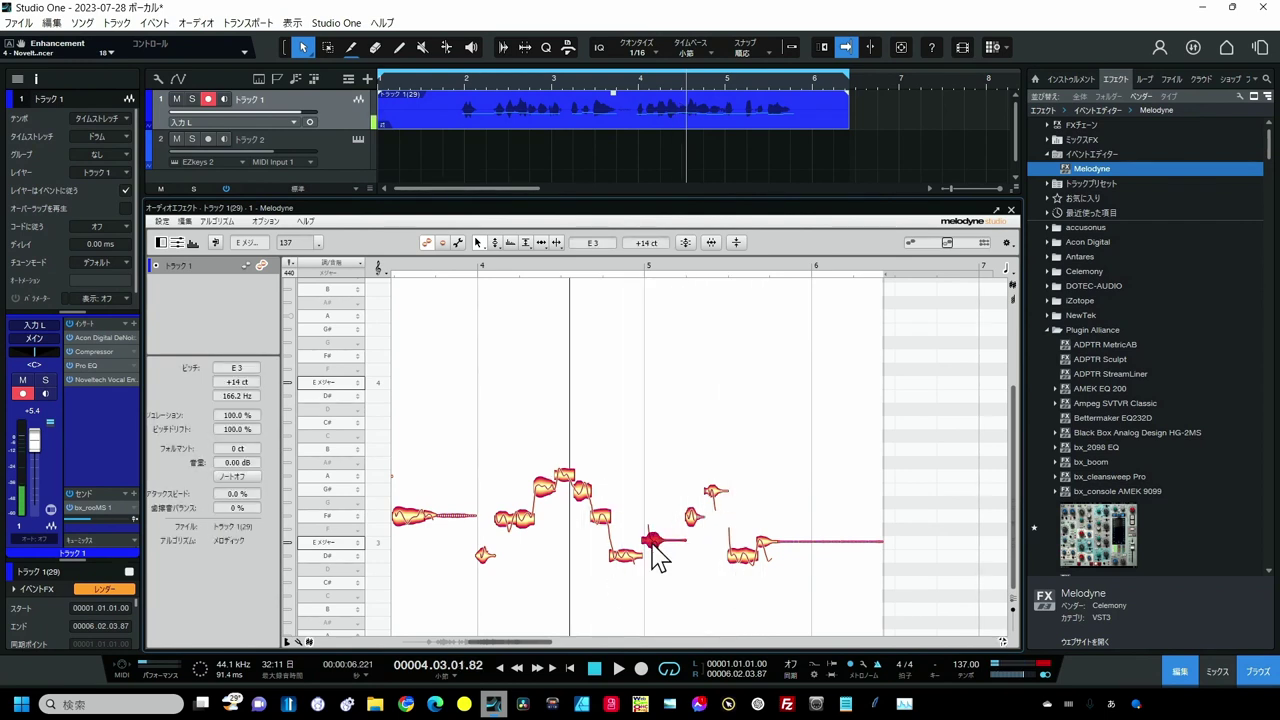
left_click_drag(651, 545, 656, 543)
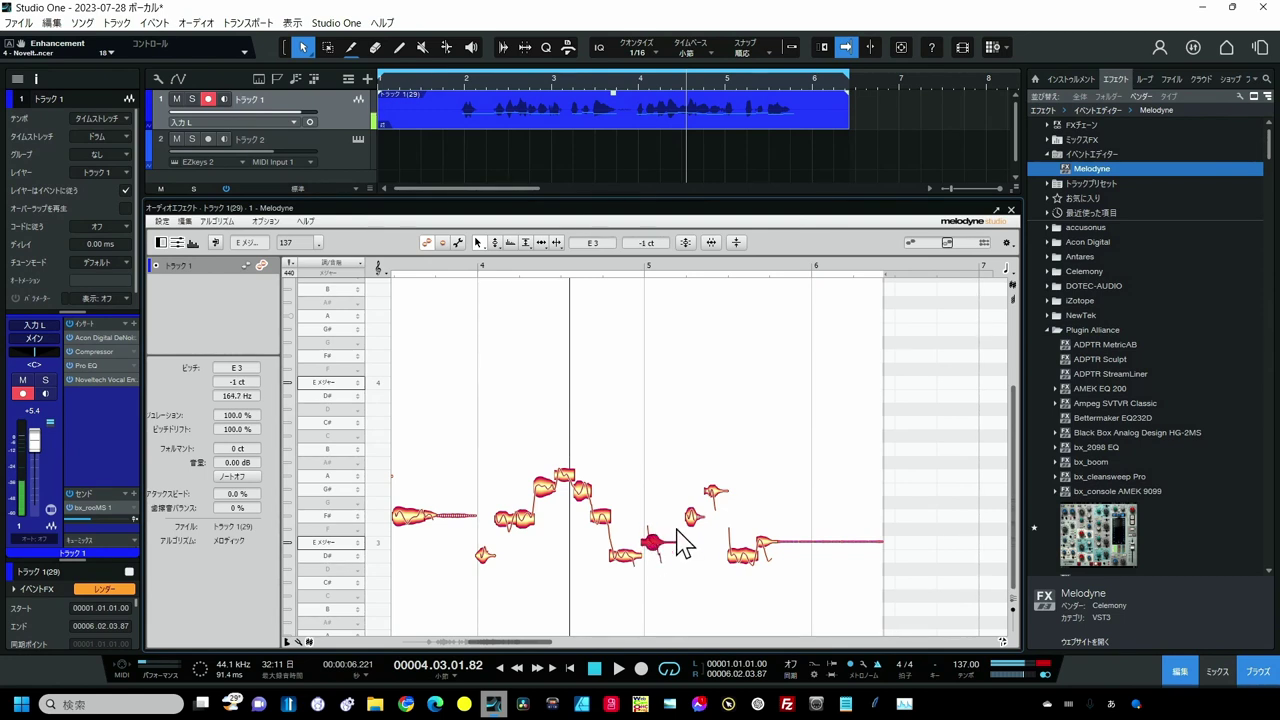
Check the remaining bar 5 notes and raise the note before the final held one to E3 at -14 cents, auditioning the change.
left_click(690, 518)
left_click(710, 490)
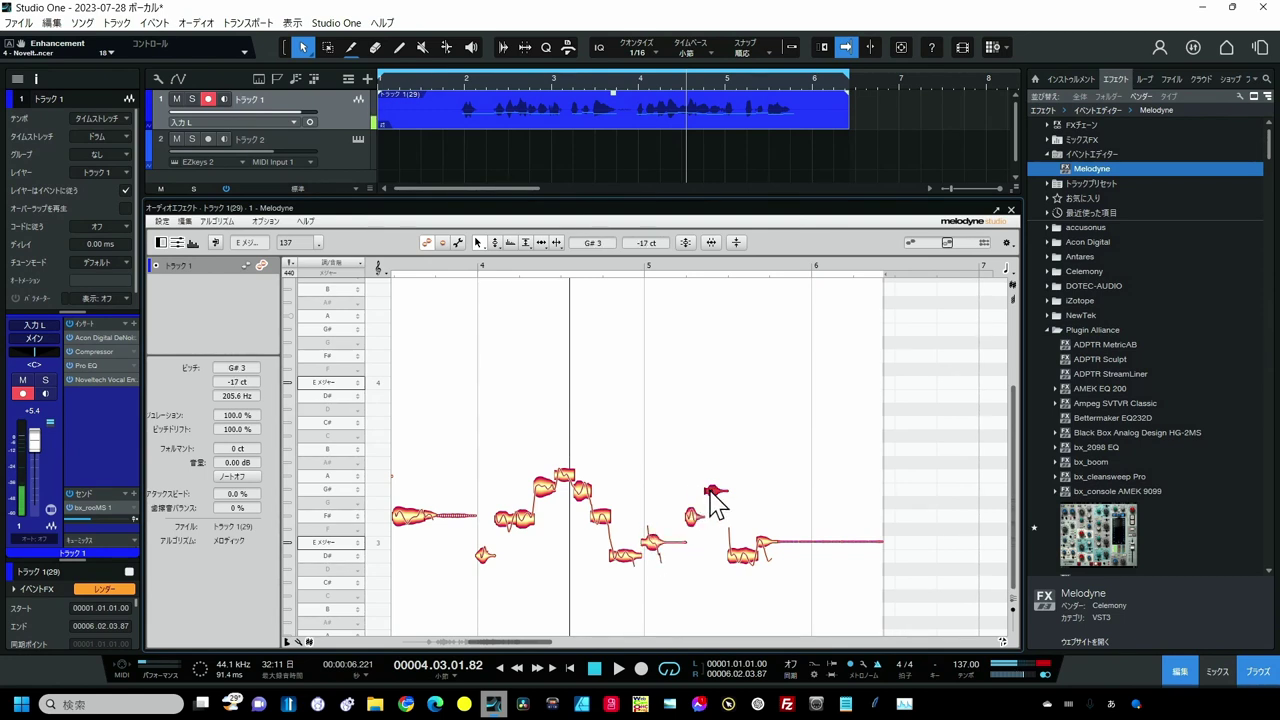
left_click(743, 558)
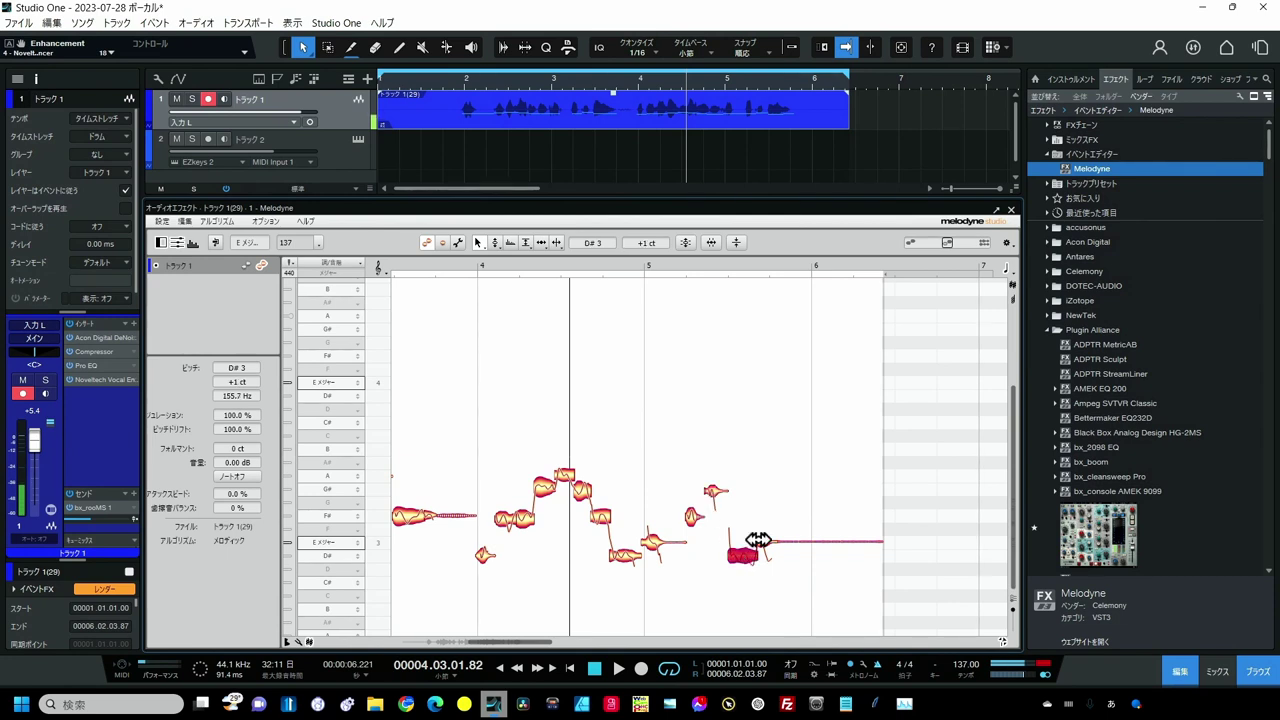
left_click(764, 543)
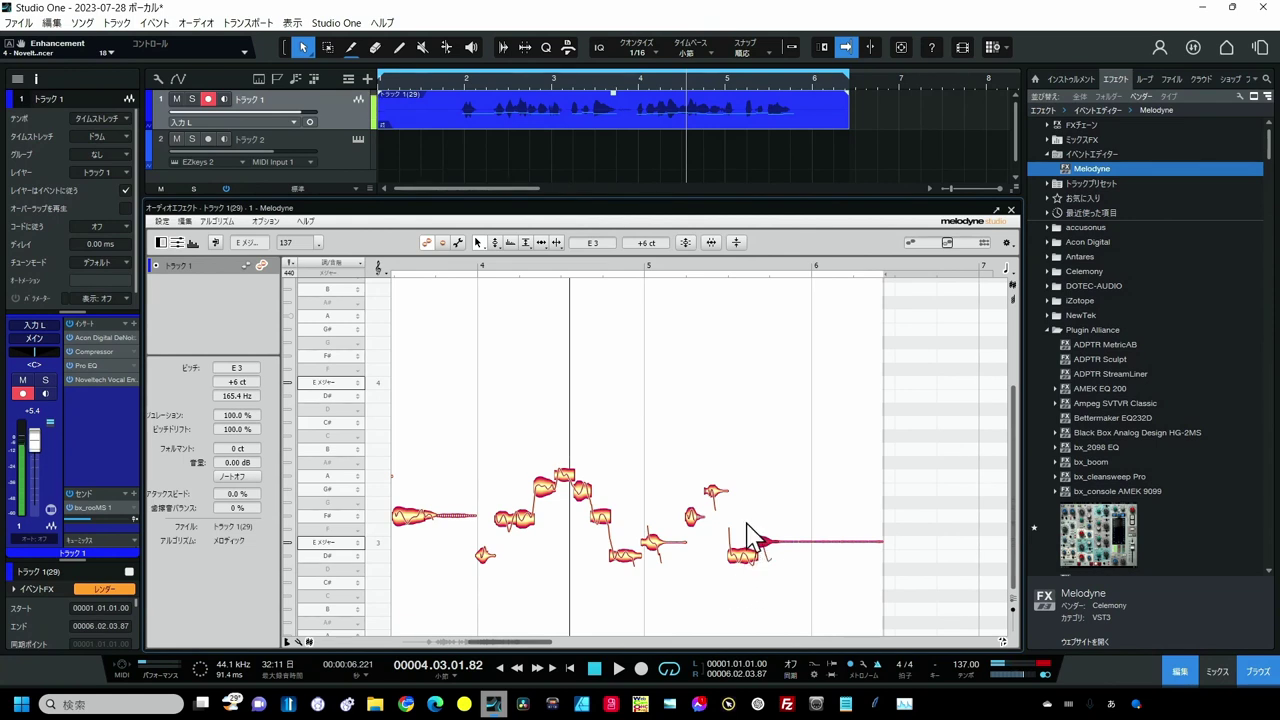
left_click_drag(740, 558, 747, 542)
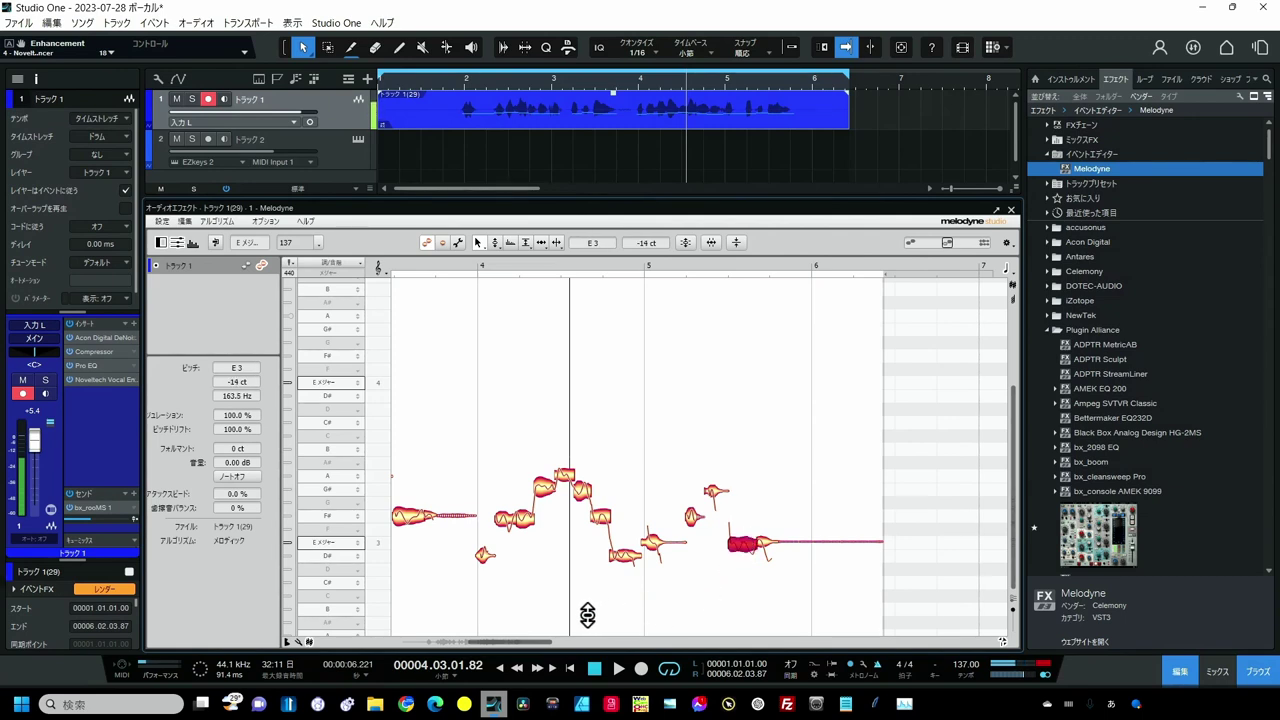
key("space")
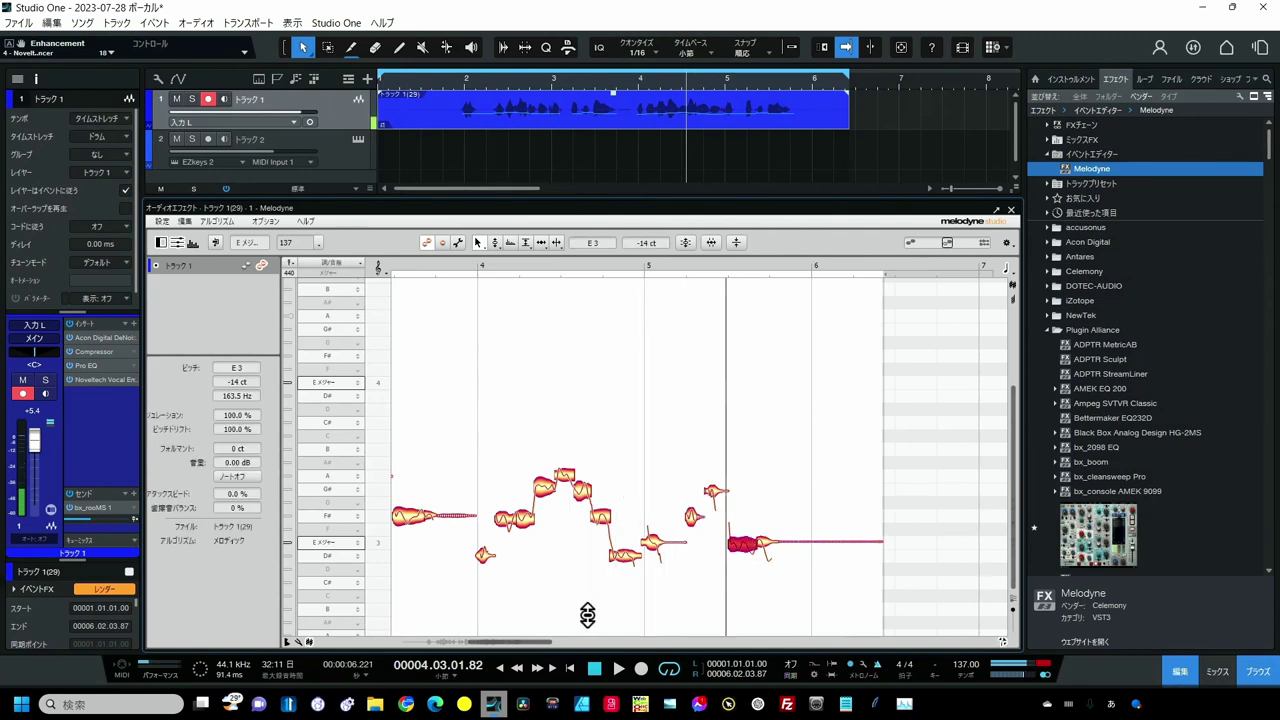
left_click(588, 615)
key("space")
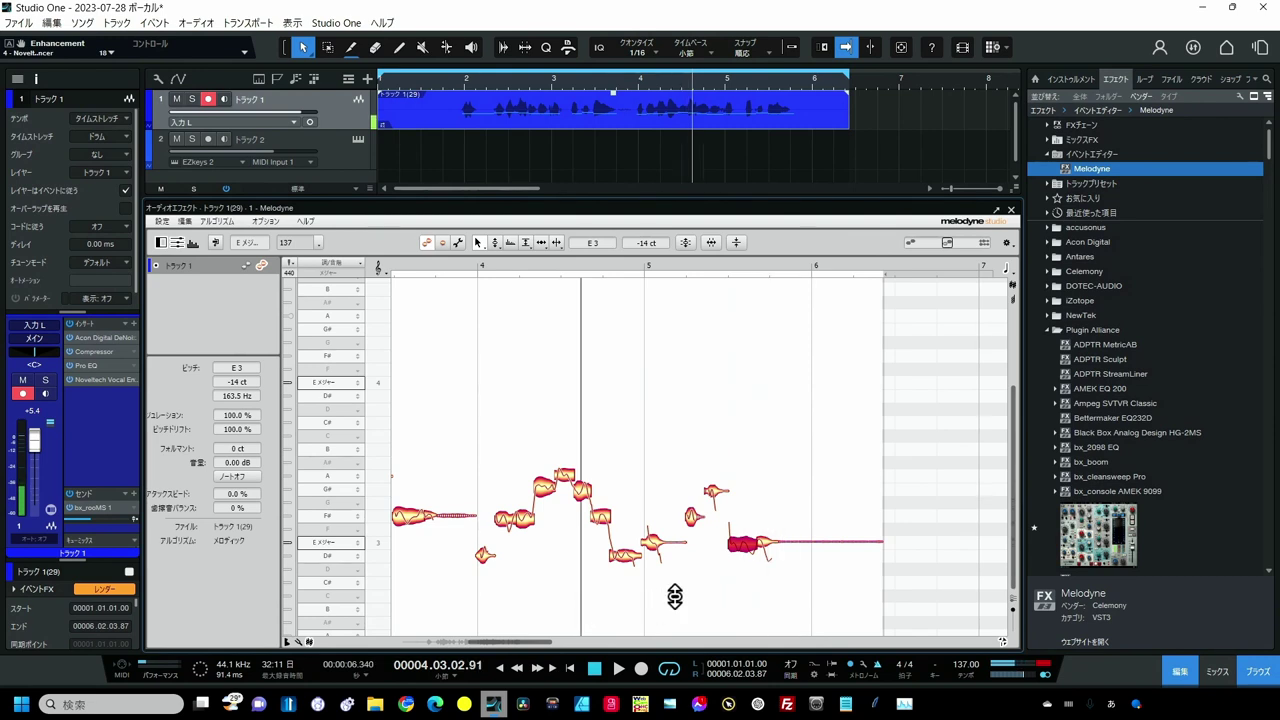
Fine-tune the note before the final held one to E3 at +1 cent and close Melodyne.
left_click(740, 546)
double_click(745, 544)
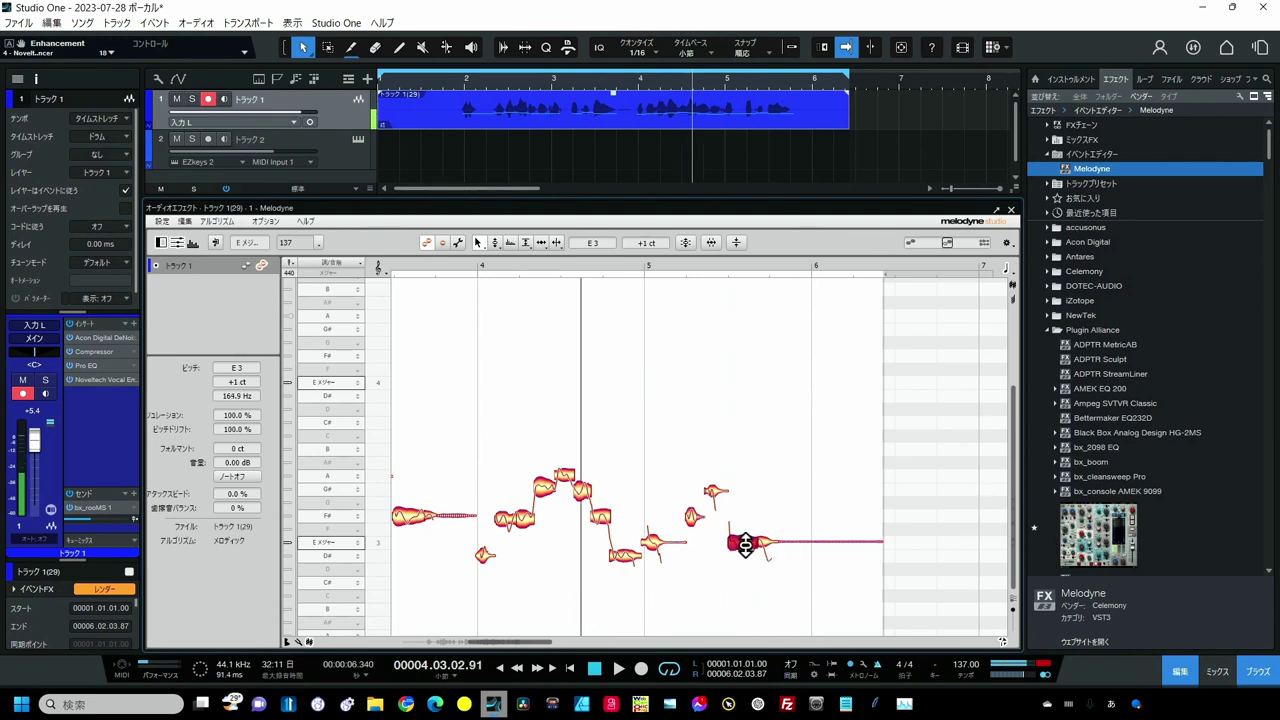
left_click(1010, 210)
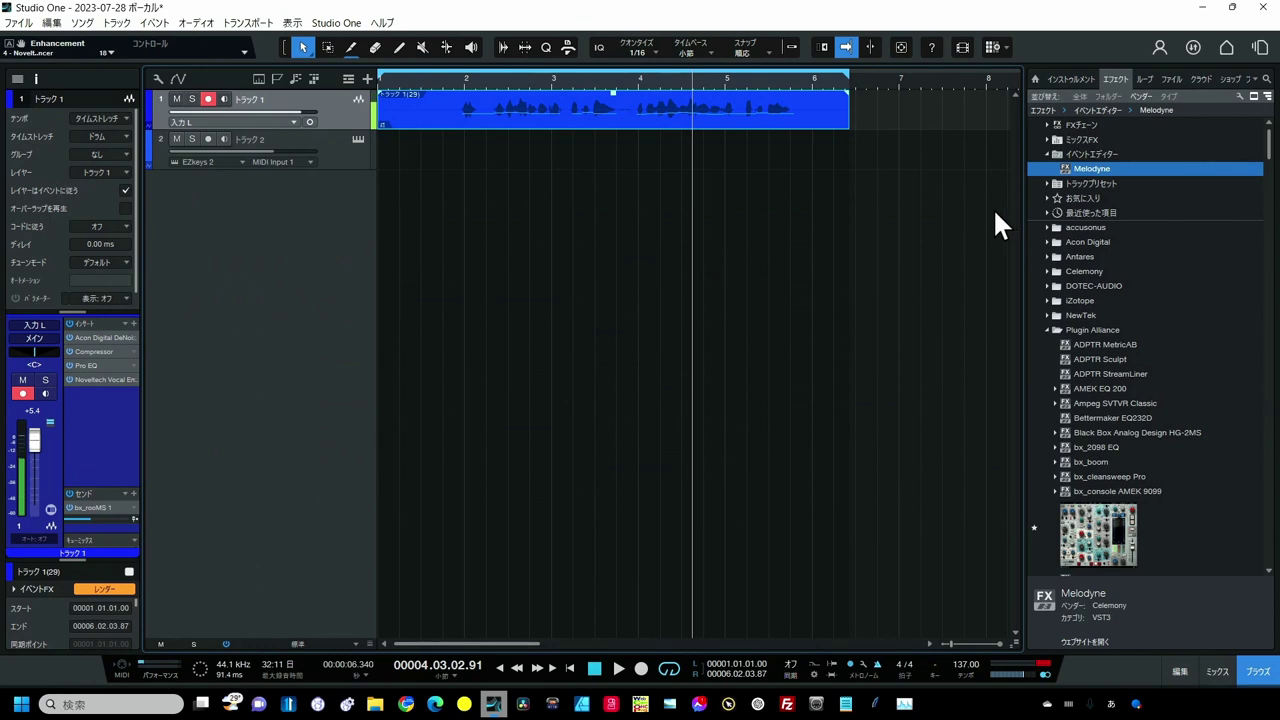
Show the mixer and delete the existing bx_rooMS FX channel.
key("F3")
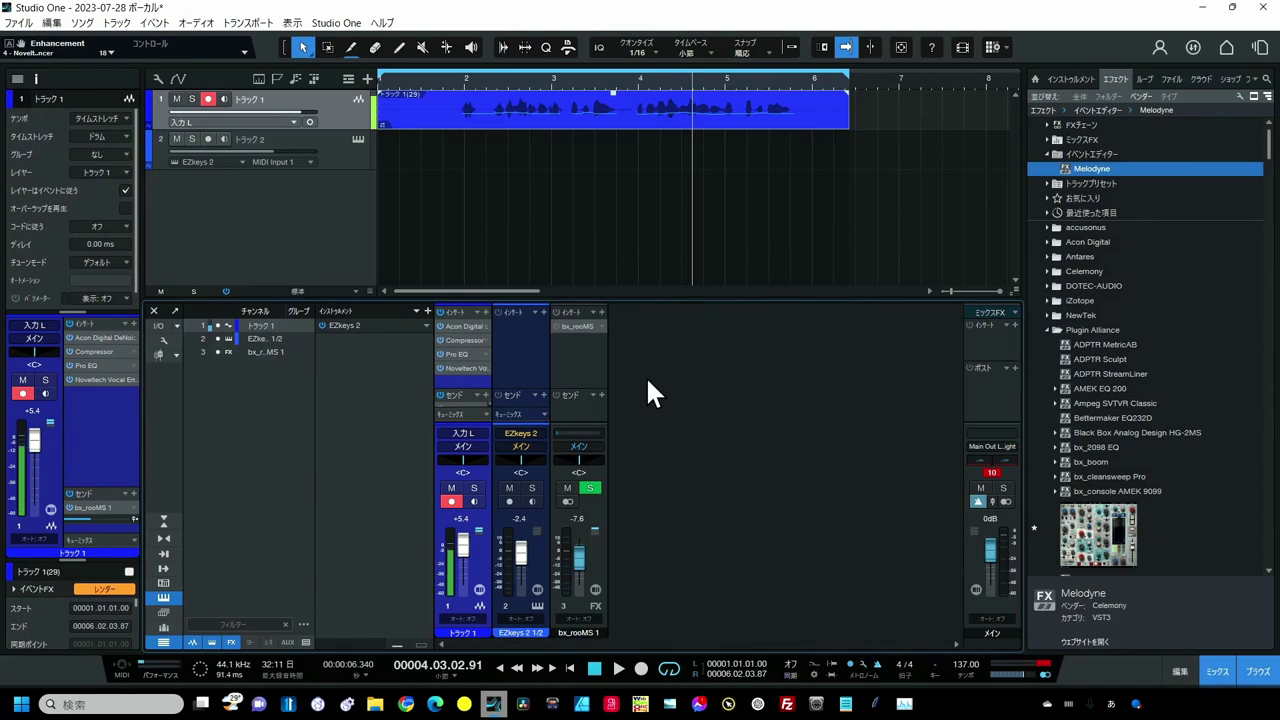
right_click(589, 373)
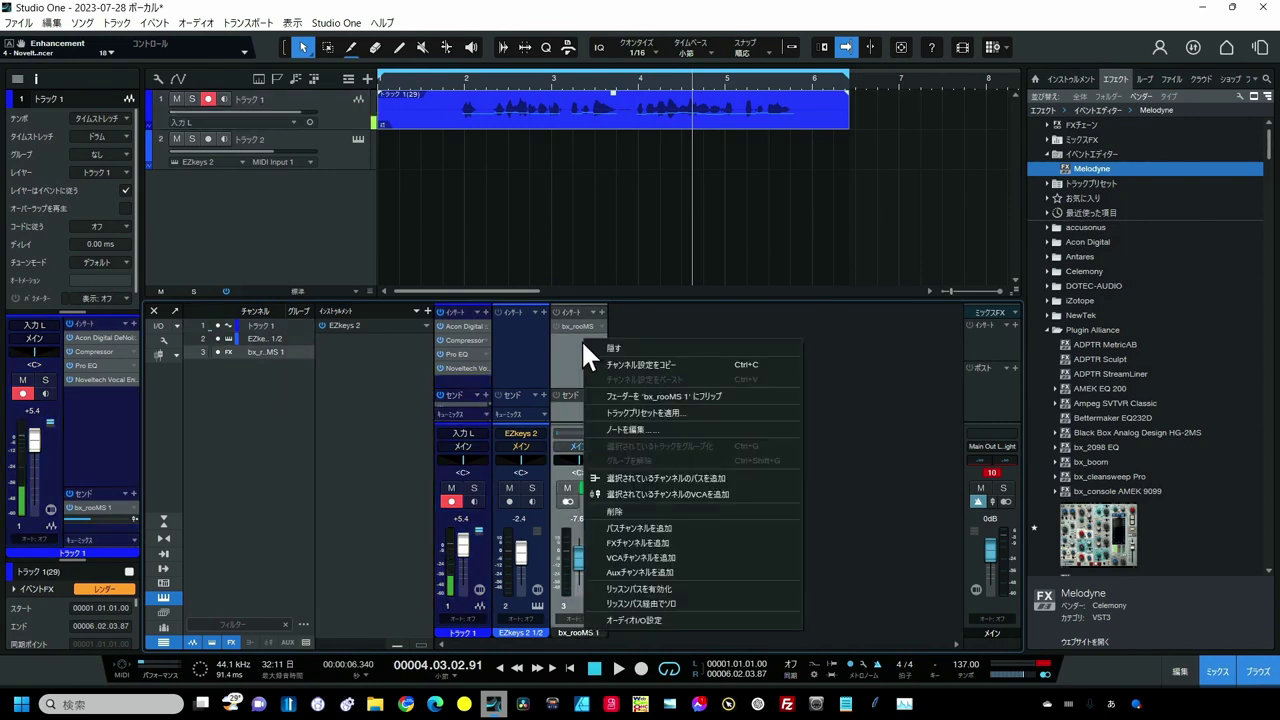
left_click(641, 527)
Add the bx_rooMS reverb from the Plugin Alliance effects as a new FX channel and close its plug-in window.
scroll(1208, 329, "down", 15)
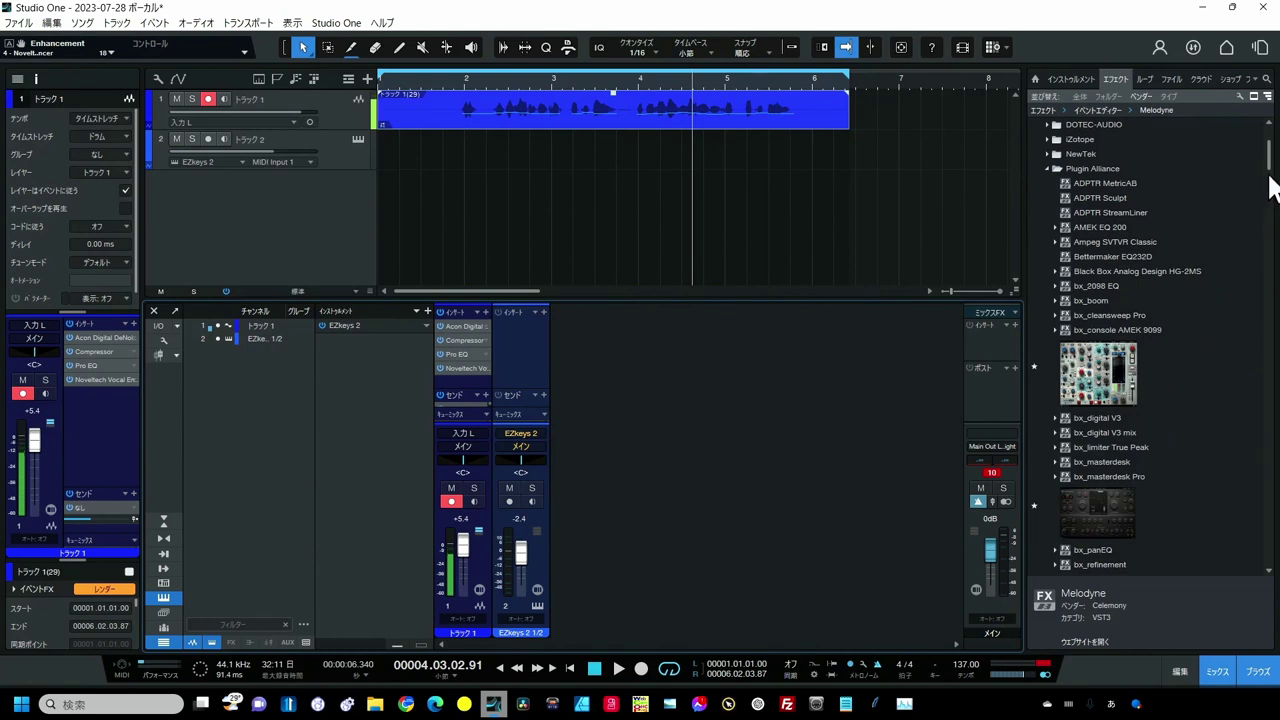
left_click_drag(1100, 425, 614, 438)
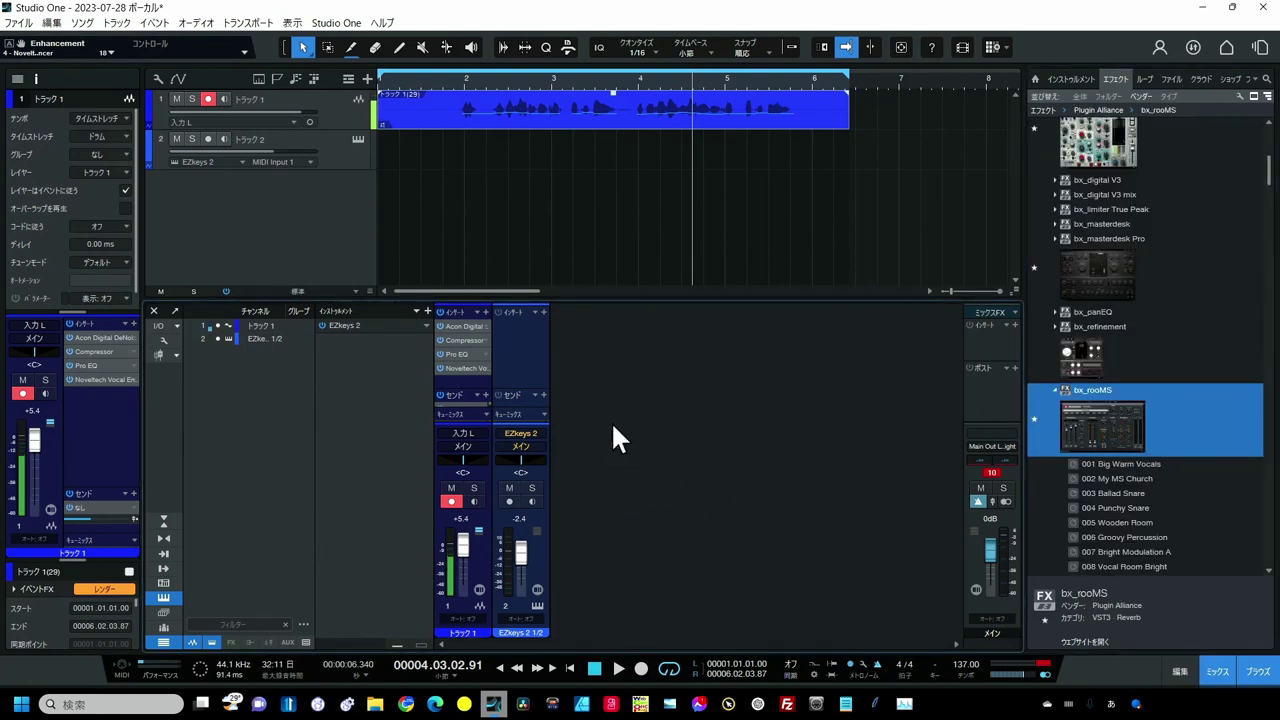
left_click(542, 312)
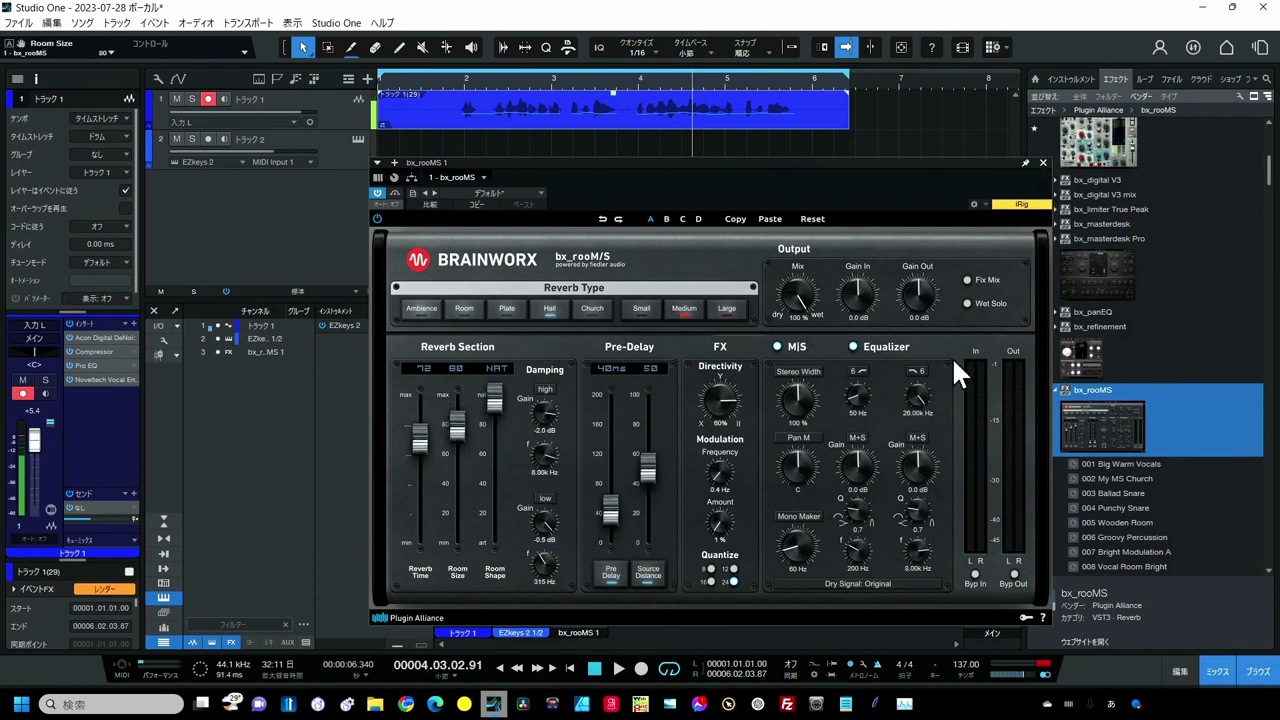
left_click(1043, 162)
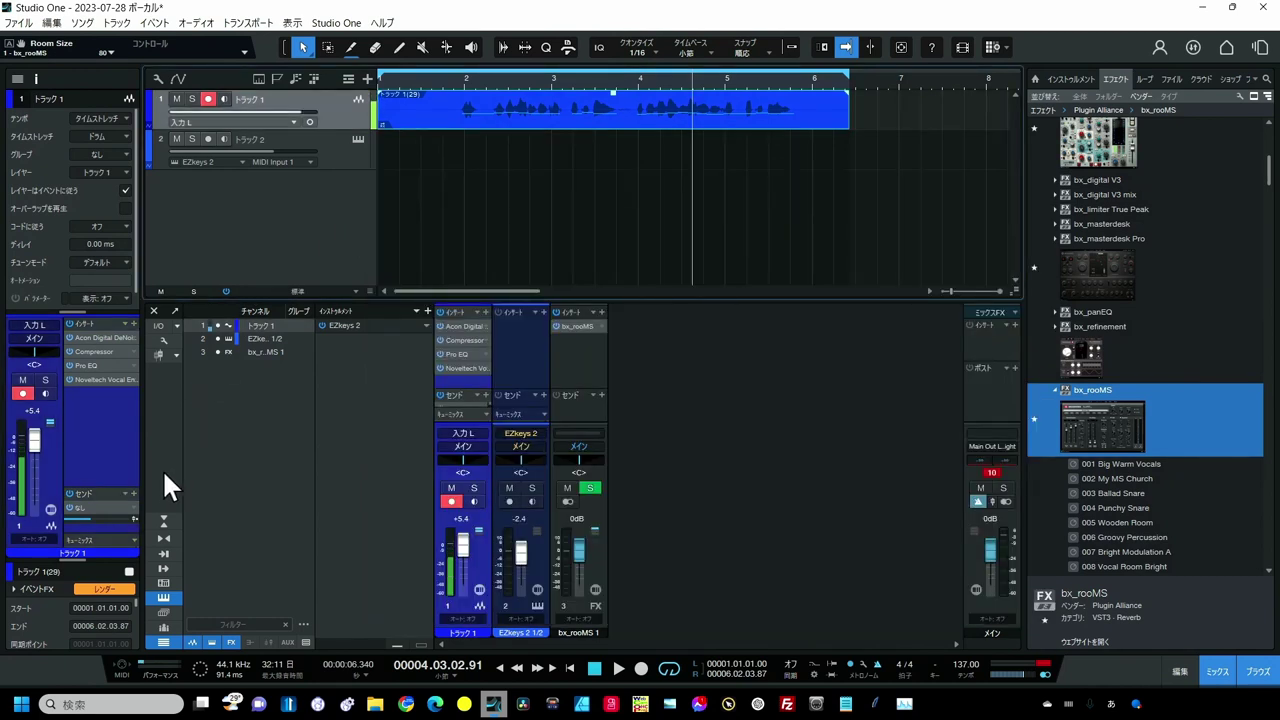
Route Track 1's send to bx_rooMS 1 and set the send level to -26.9 dB during playback.
left_click(131, 513)
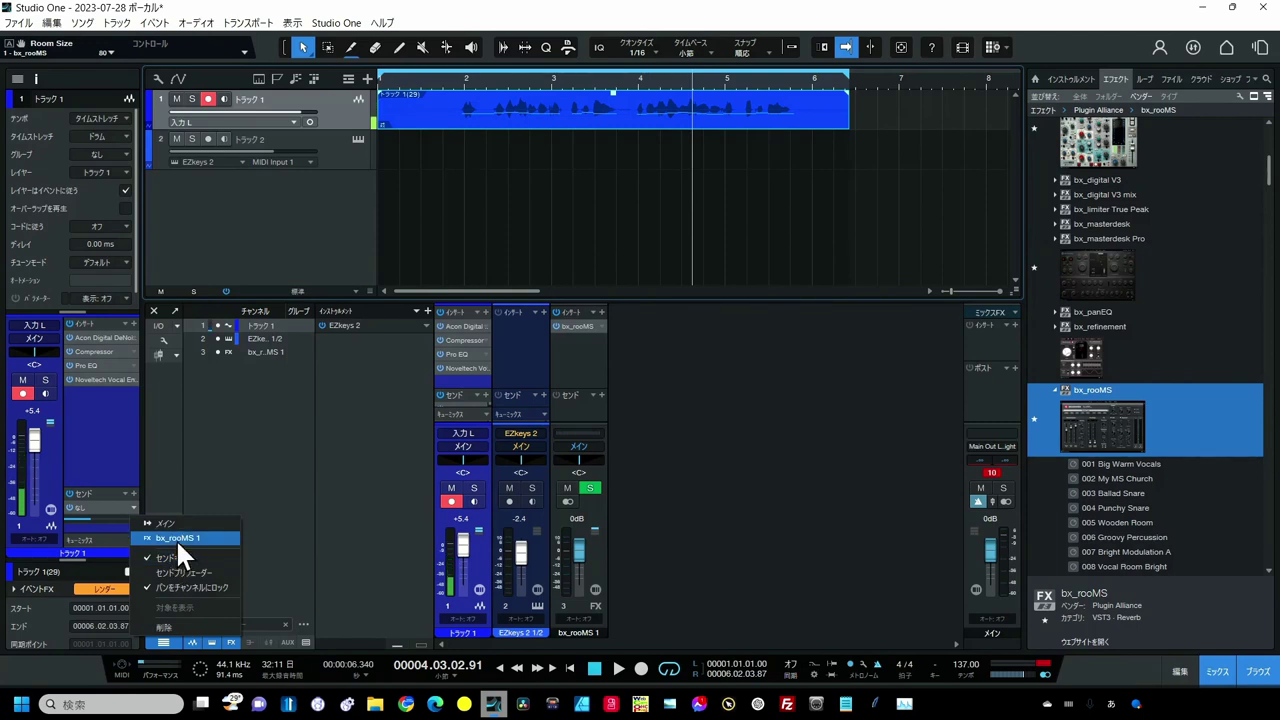
left_click(175, 538)
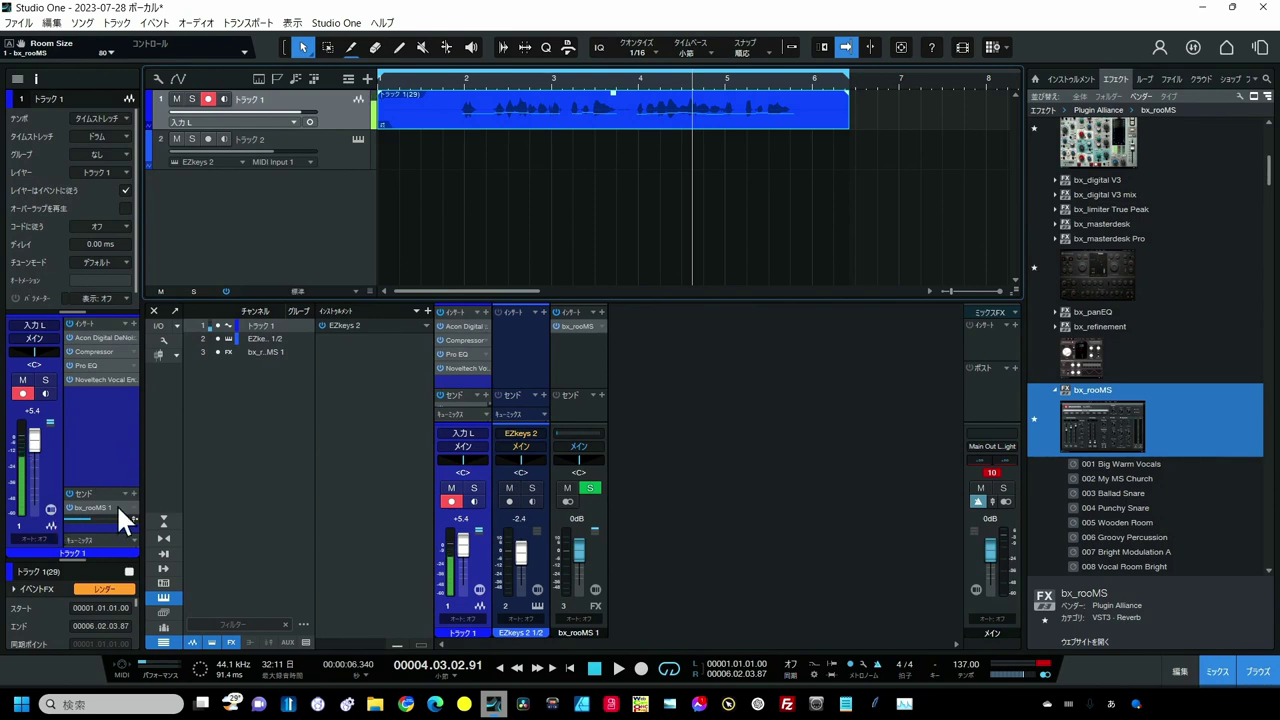
left_click(457, 82)
key("space")
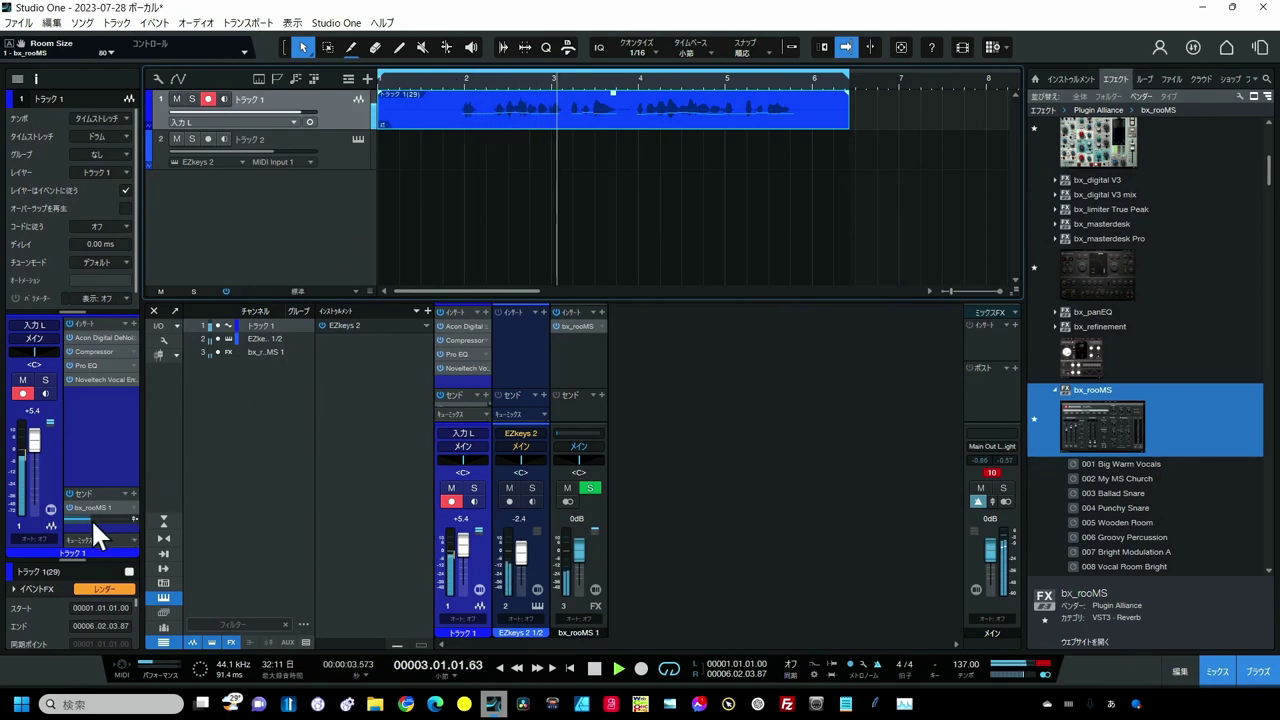
left_click_drag(89, 519, 89, 540)
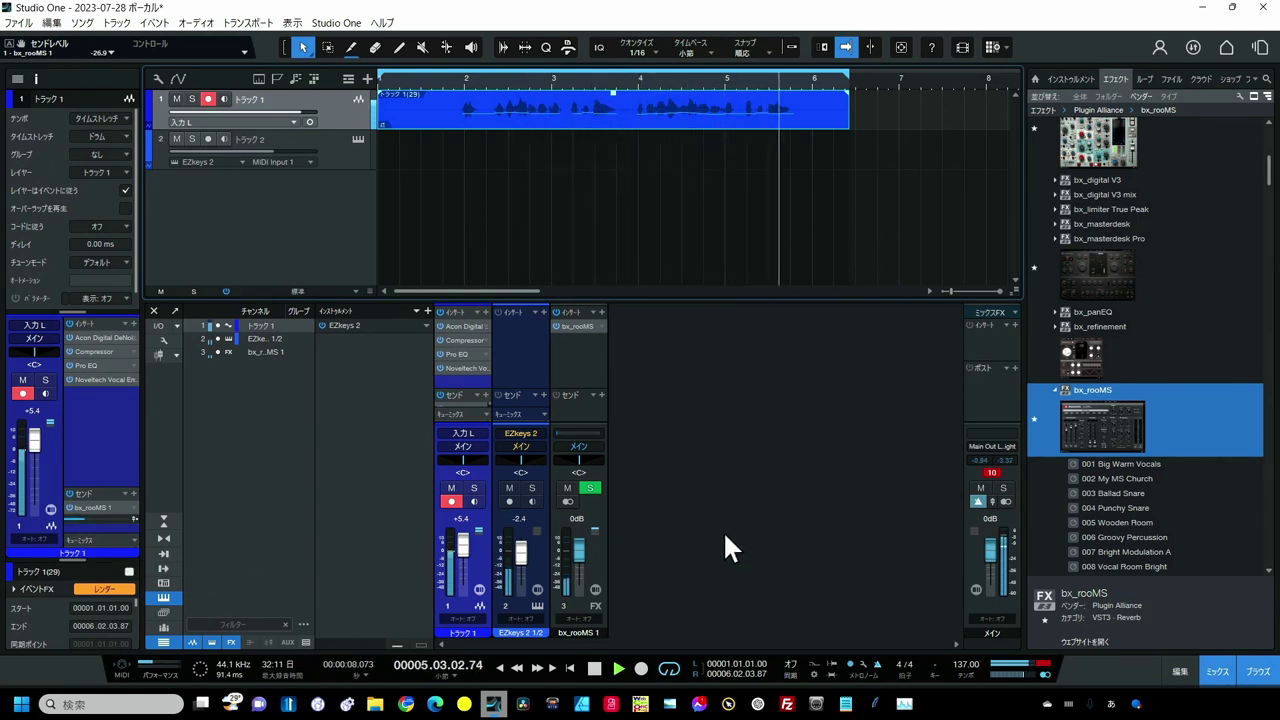
key("space")
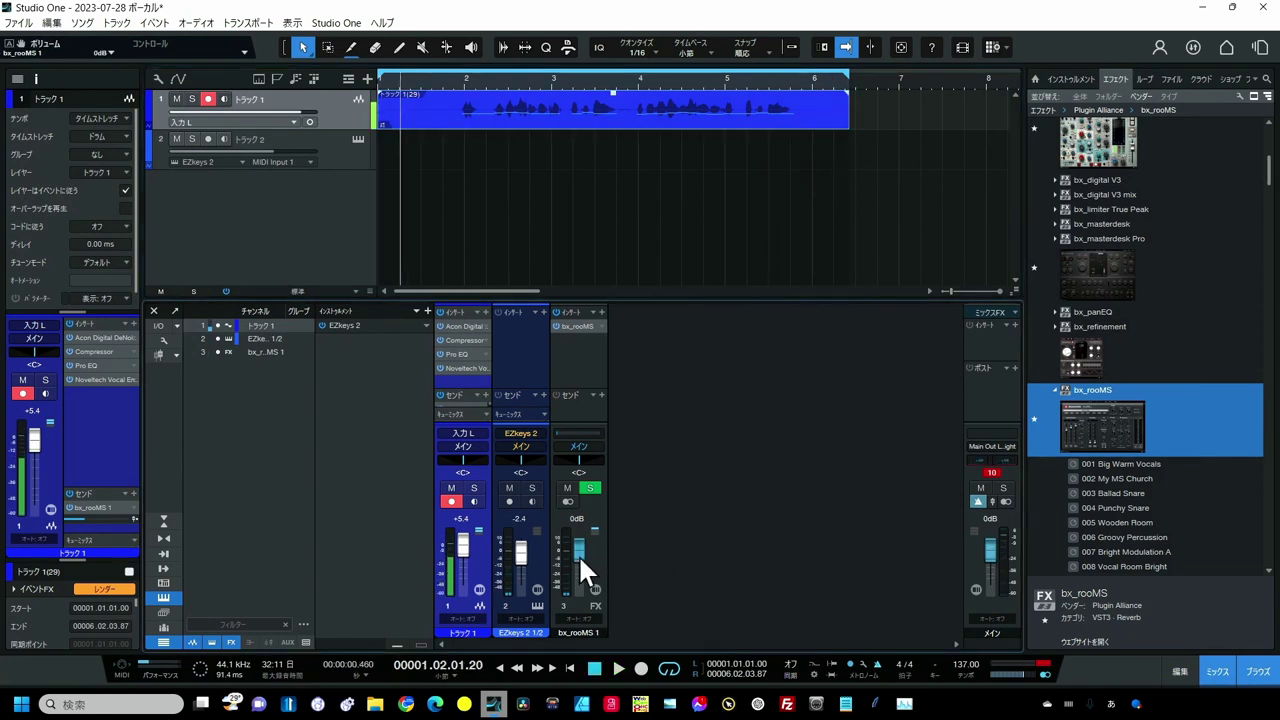
Lower the bx_rooMS FX channel's volume to -2.4 dB while playing the vocal, and stop playback.
scroll(578, 555, "down", 2)
double_click(453, 85)
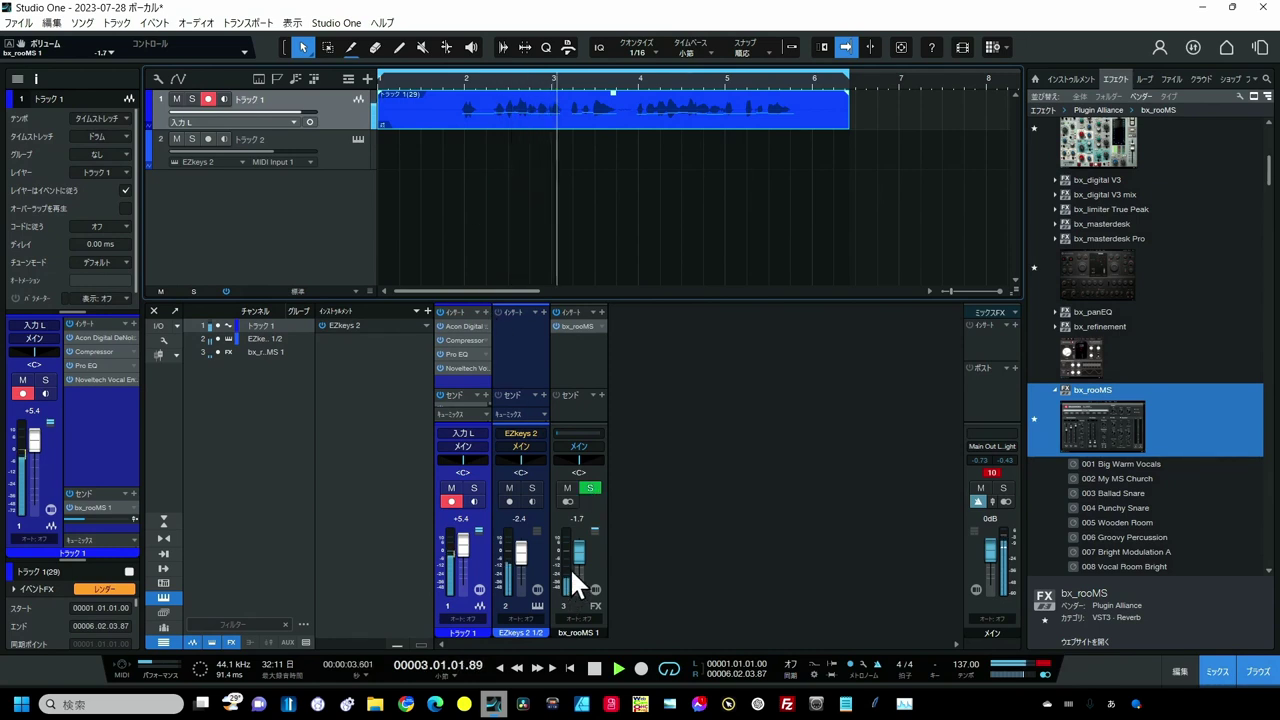
scroll(580, 563, "down", 3)
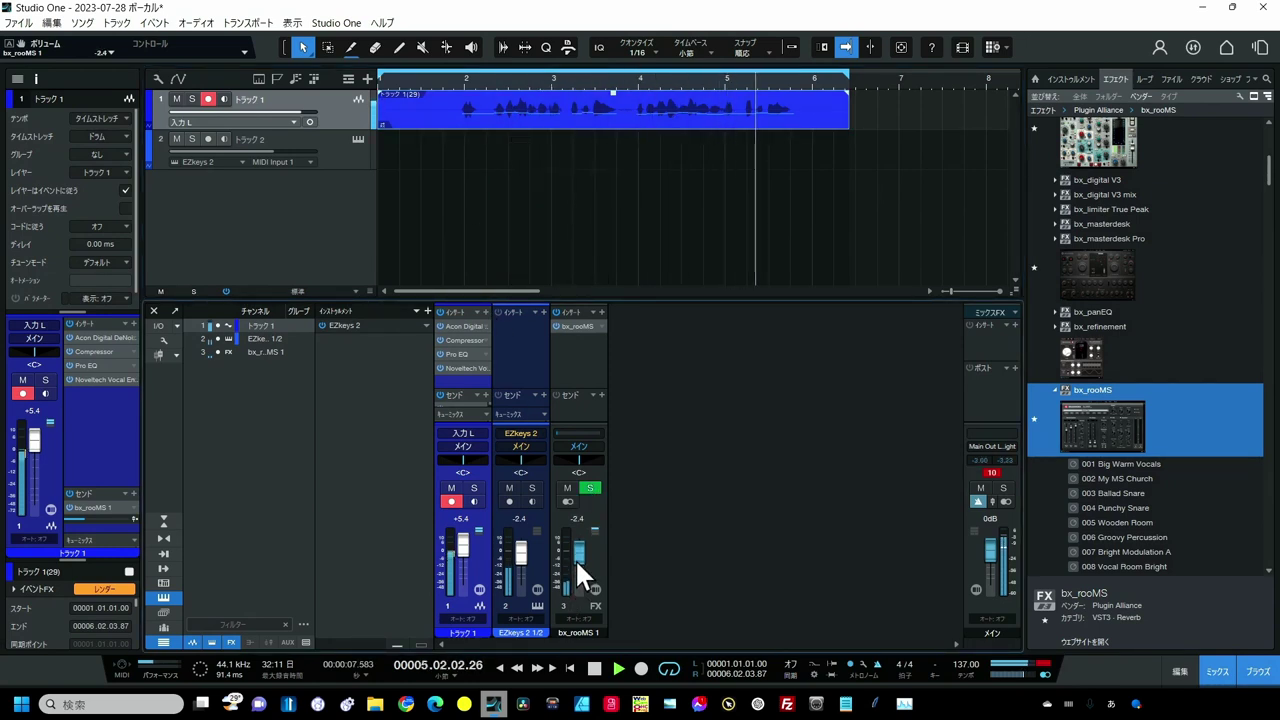
key("space")
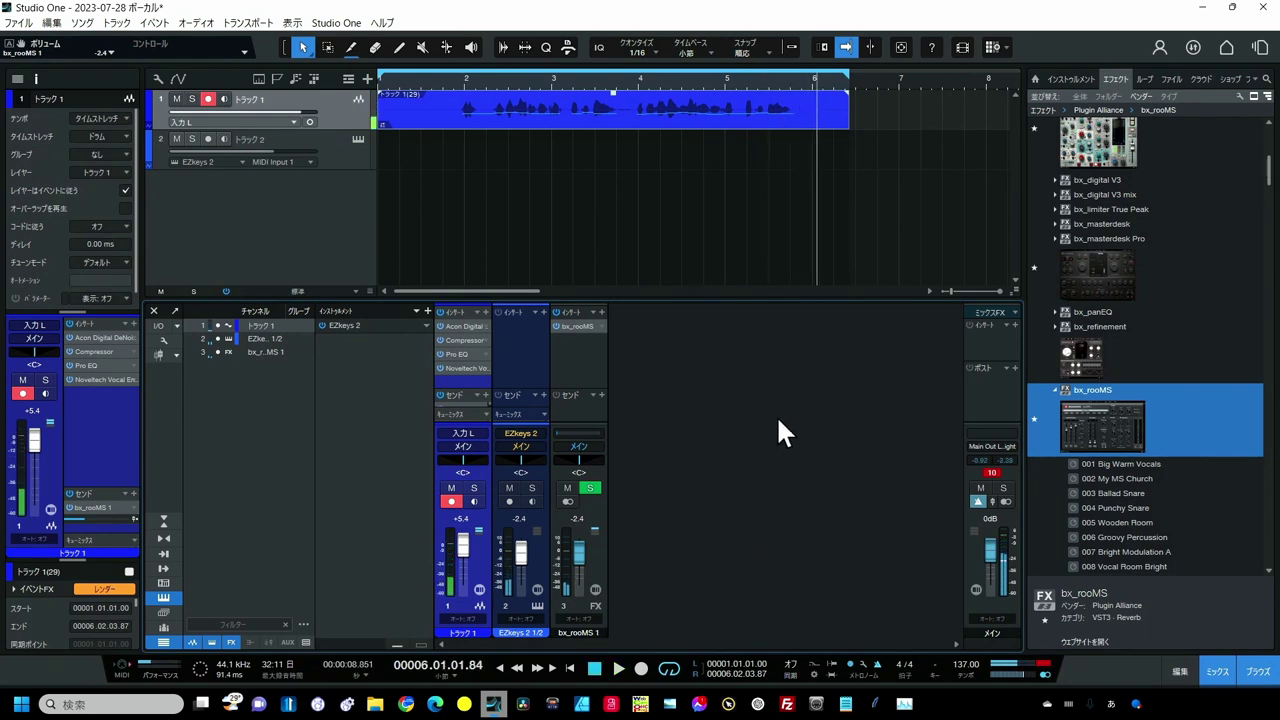
Move the first note of bar 5 to F#3 at -11 cents in Melodyne, audition the passage and close the editor.
double_click(738, 117)
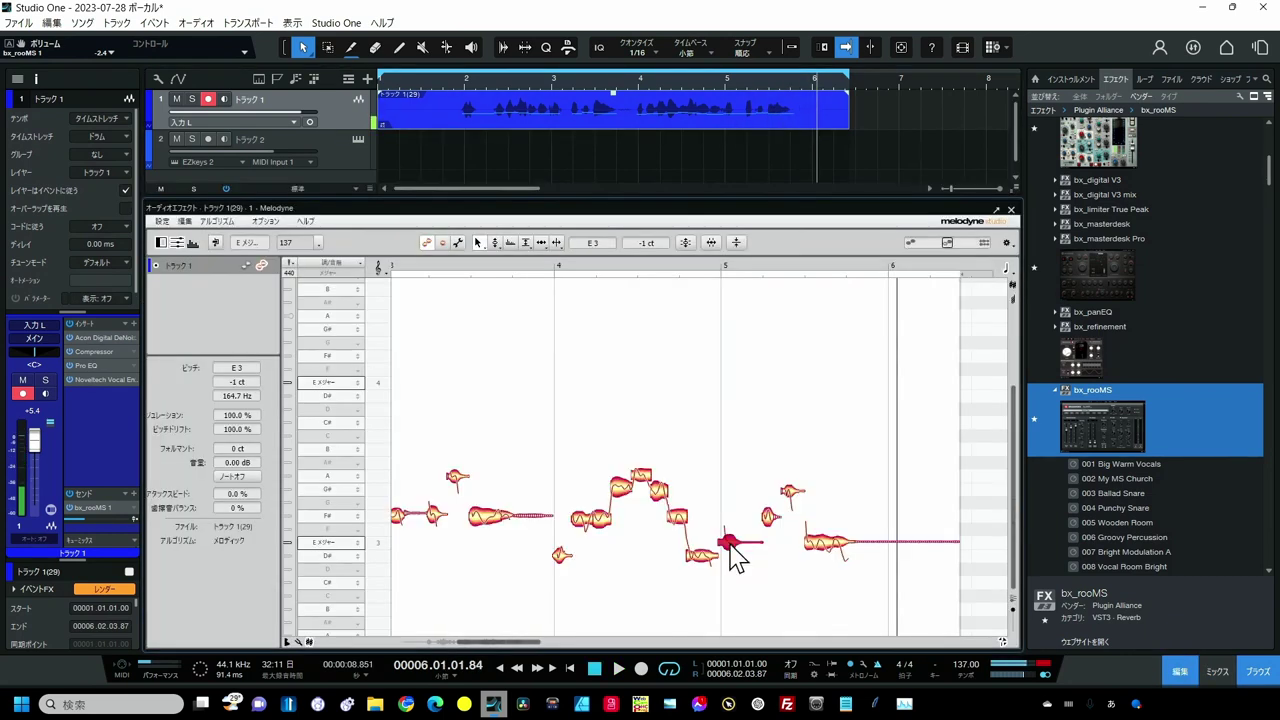
left_click_drag(731, 546, 737, 517)
double_click(610, 584)
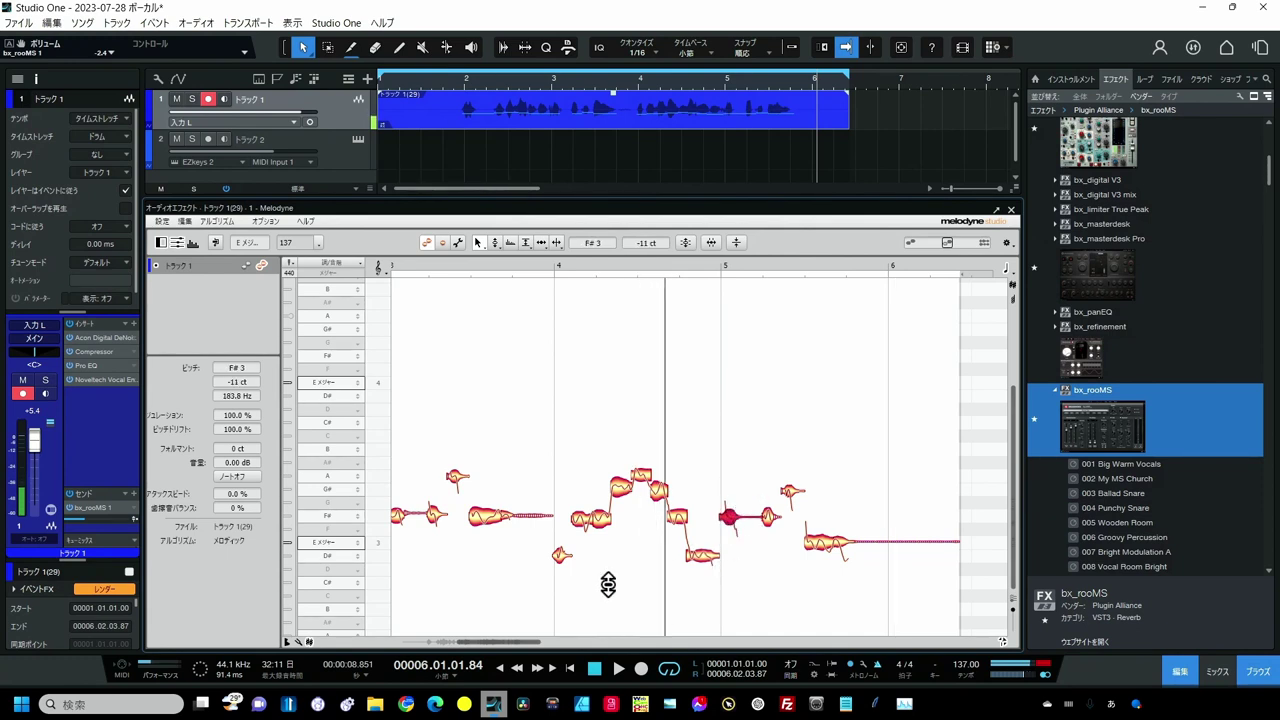
left_click(608, 584)
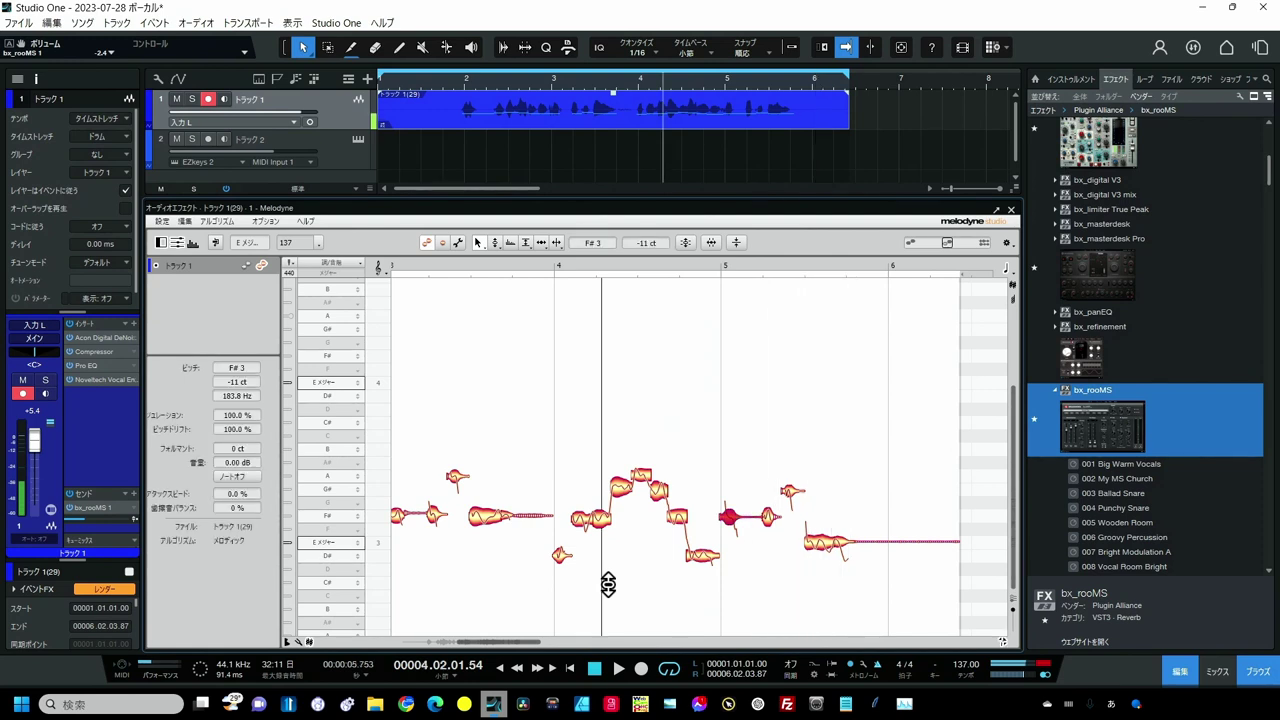
key("F2")
double_click(637, 80)
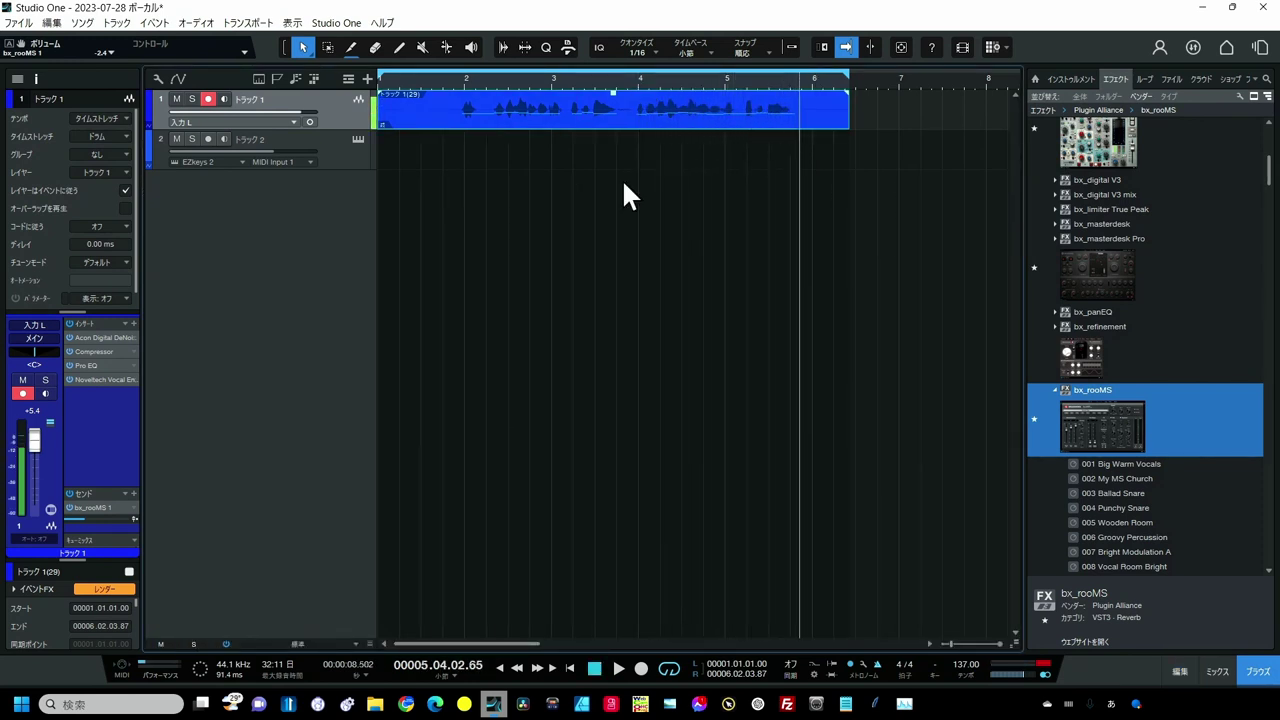
Set the Track 1 fader to -0.4 dB and the EZkeys 2 fader to -6.9 dB while bars 2 to 3 play in a loop.
key("F3")
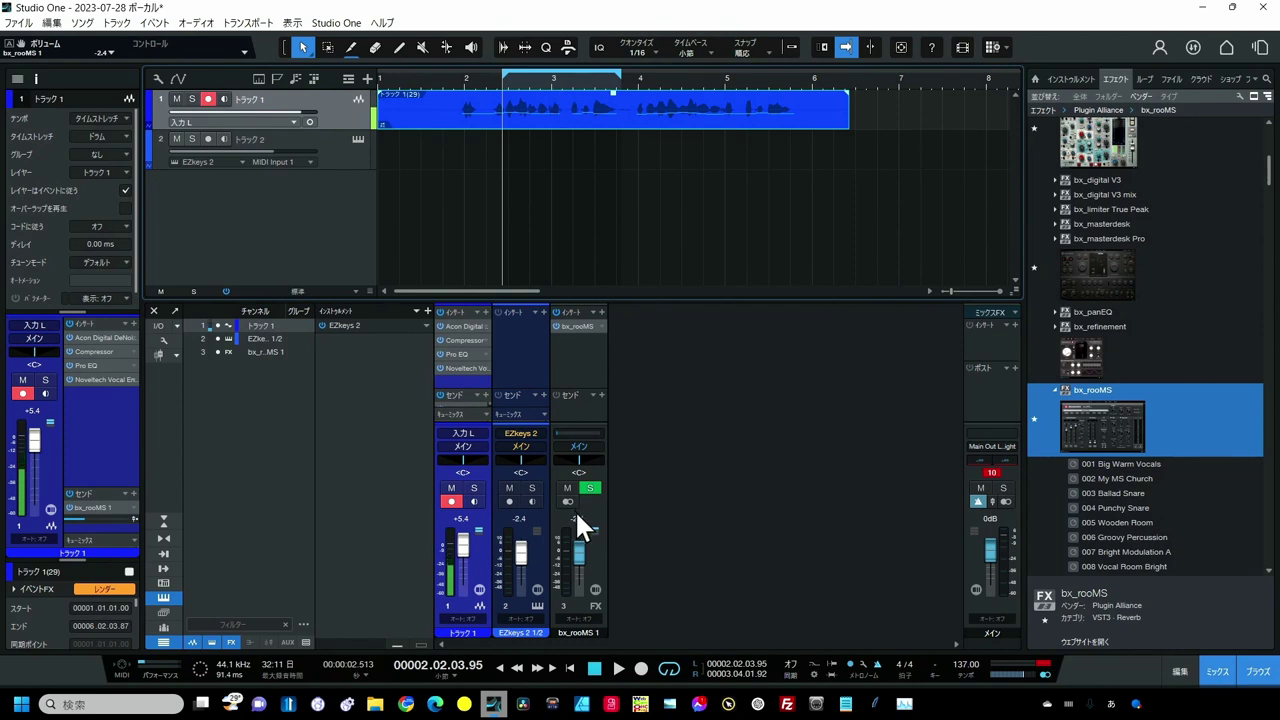
key("space")
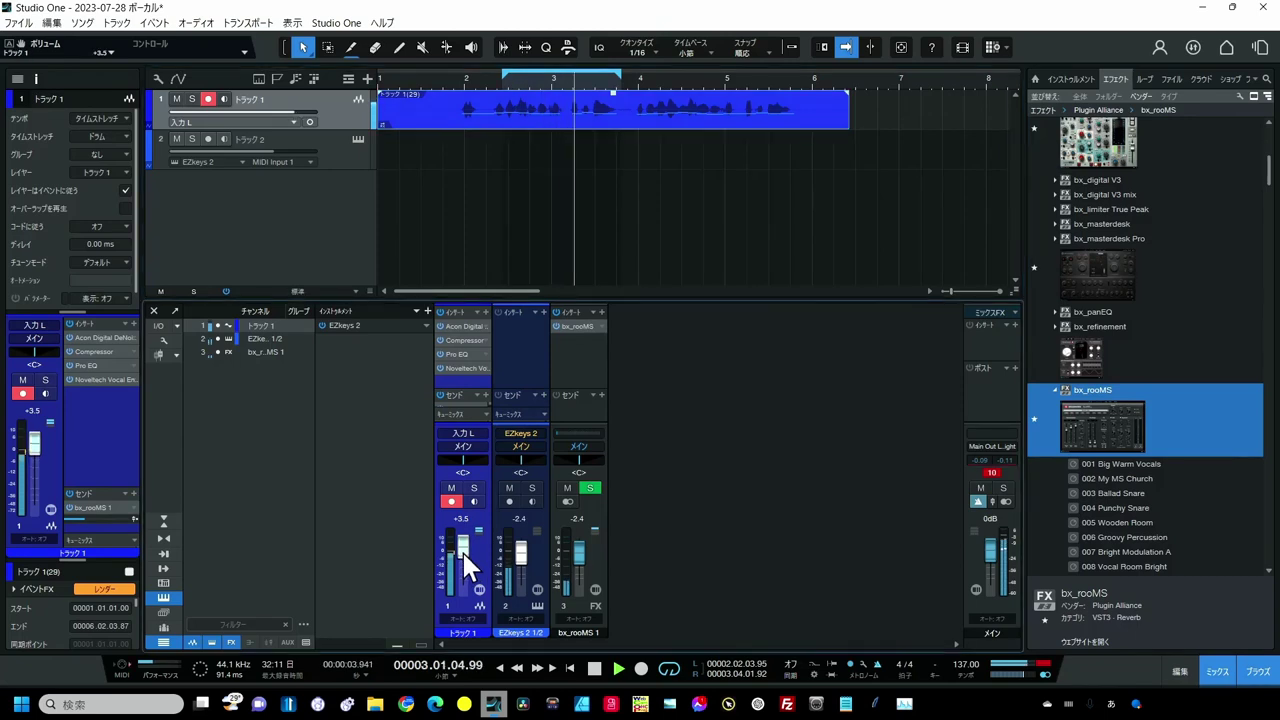
left_click_drag(463, 556, 465, 567)
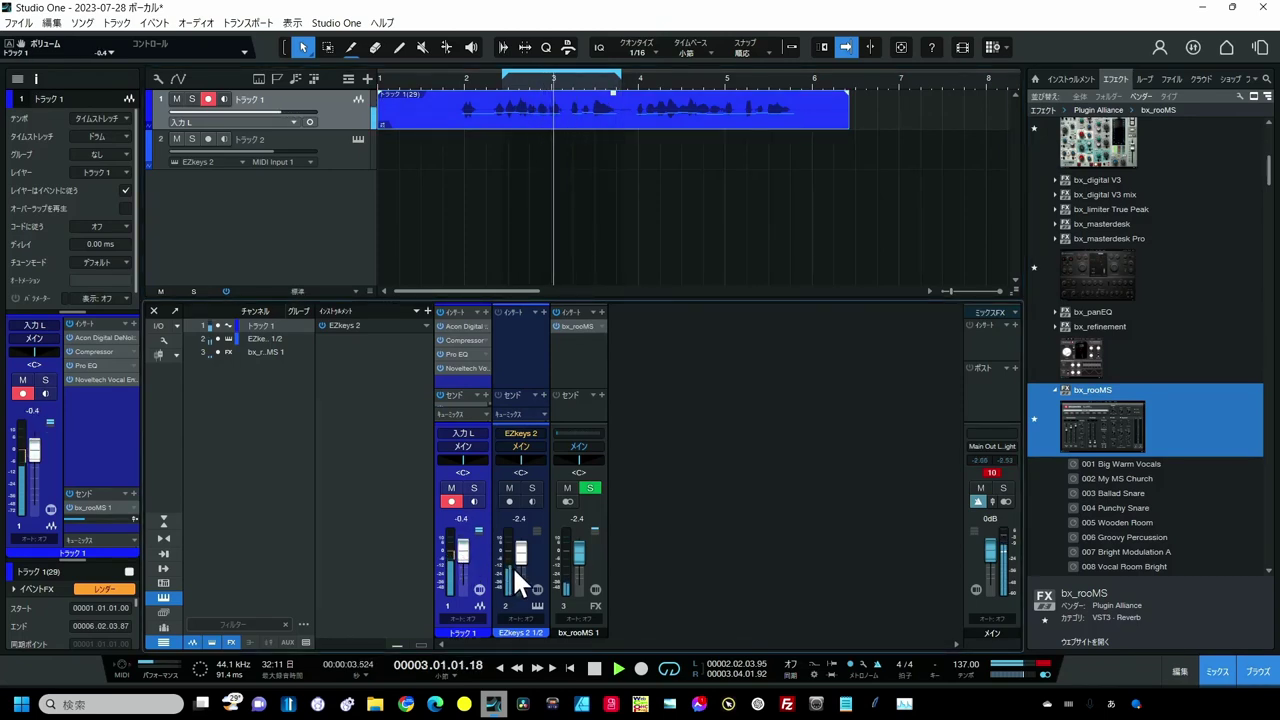
left_click_drag(523, 549, 523, 552)
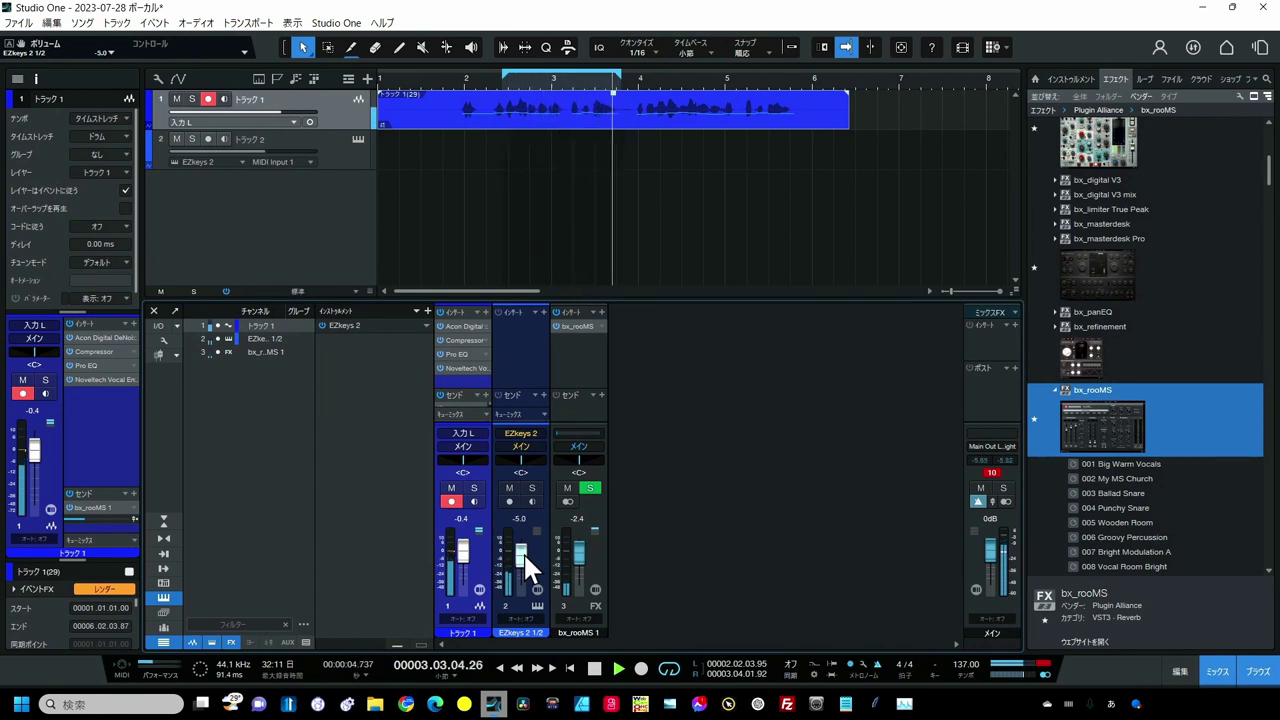
left_click_drag(523, 552, 523, 551)
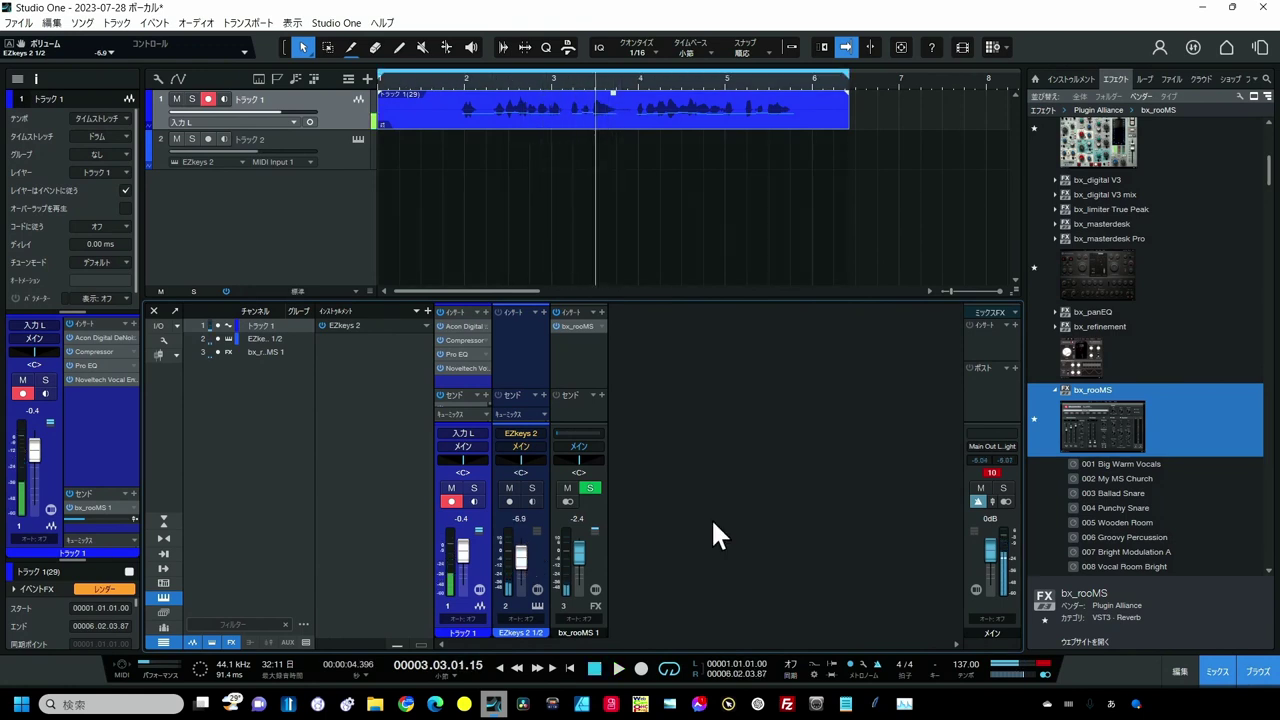
Insert bx_masterdesk Pro on the main output and set Volume 5.8, Foundation 7, High 5, Presence 8, Mono Maker 63 and Stereo Width 140 during playback.
scroll(1161, 345, "down", 4)
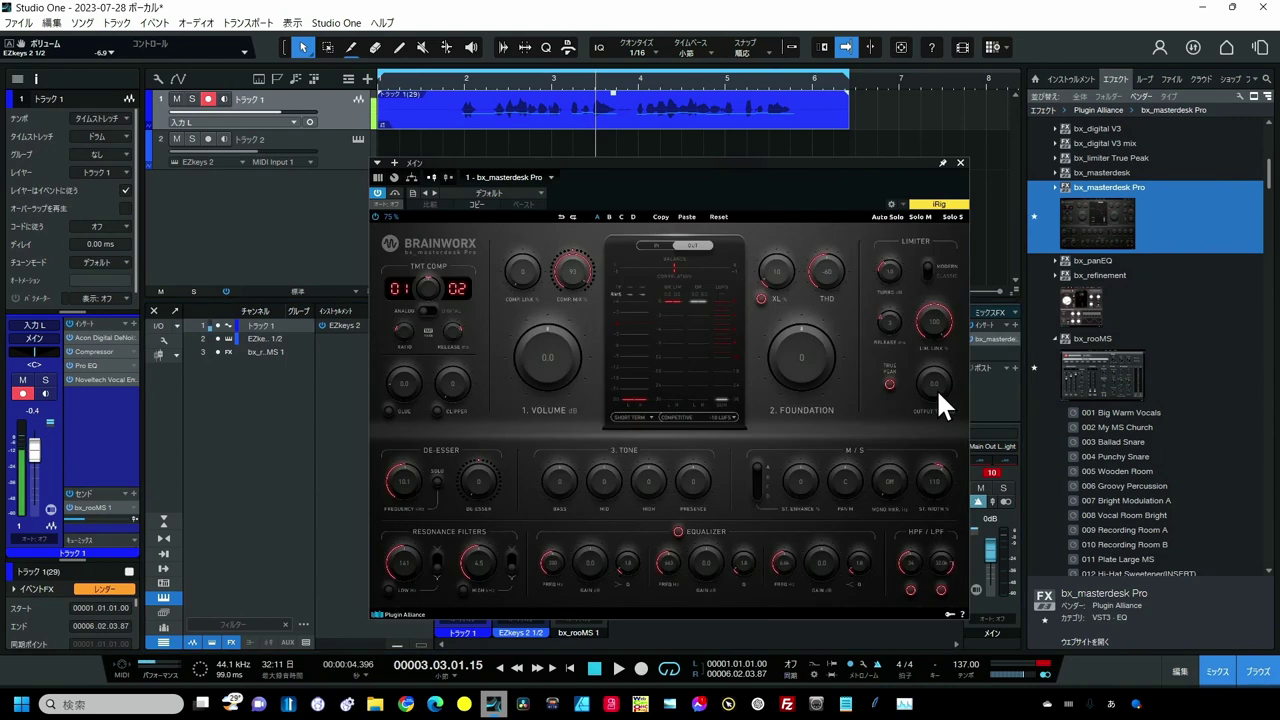
key("space")
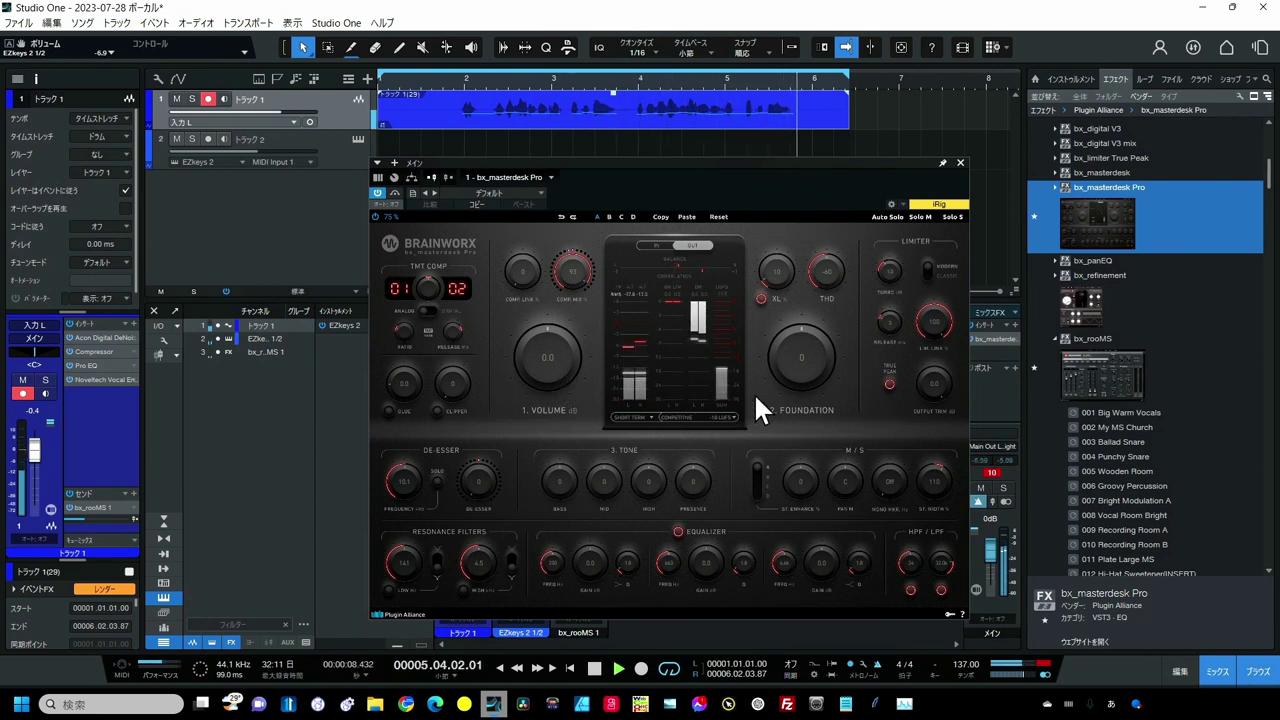
key("space")
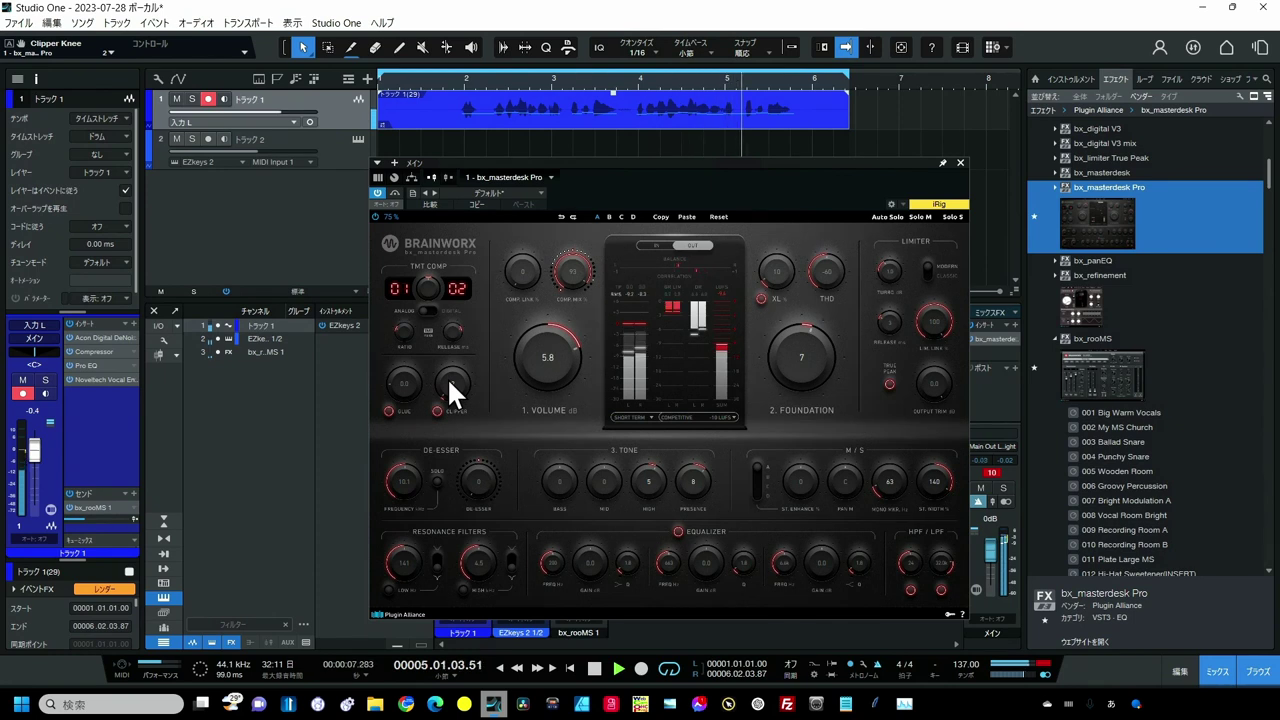
key("space")
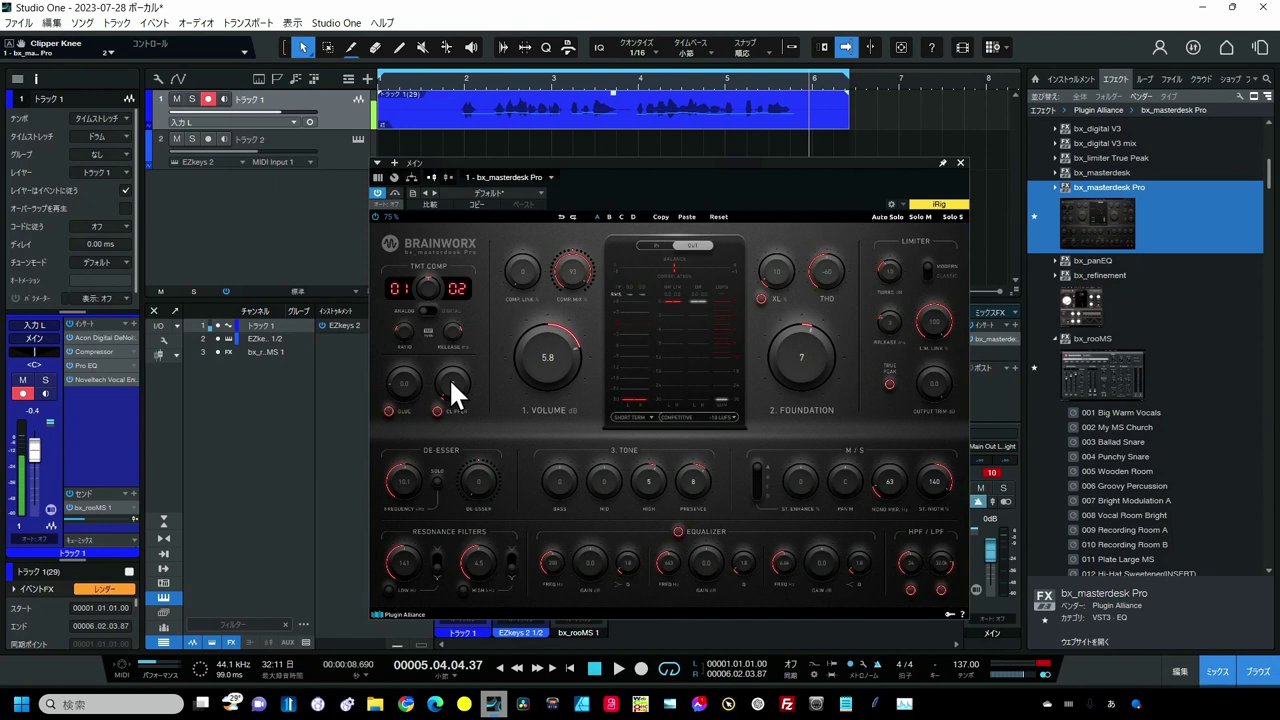
left_click(958, 165)
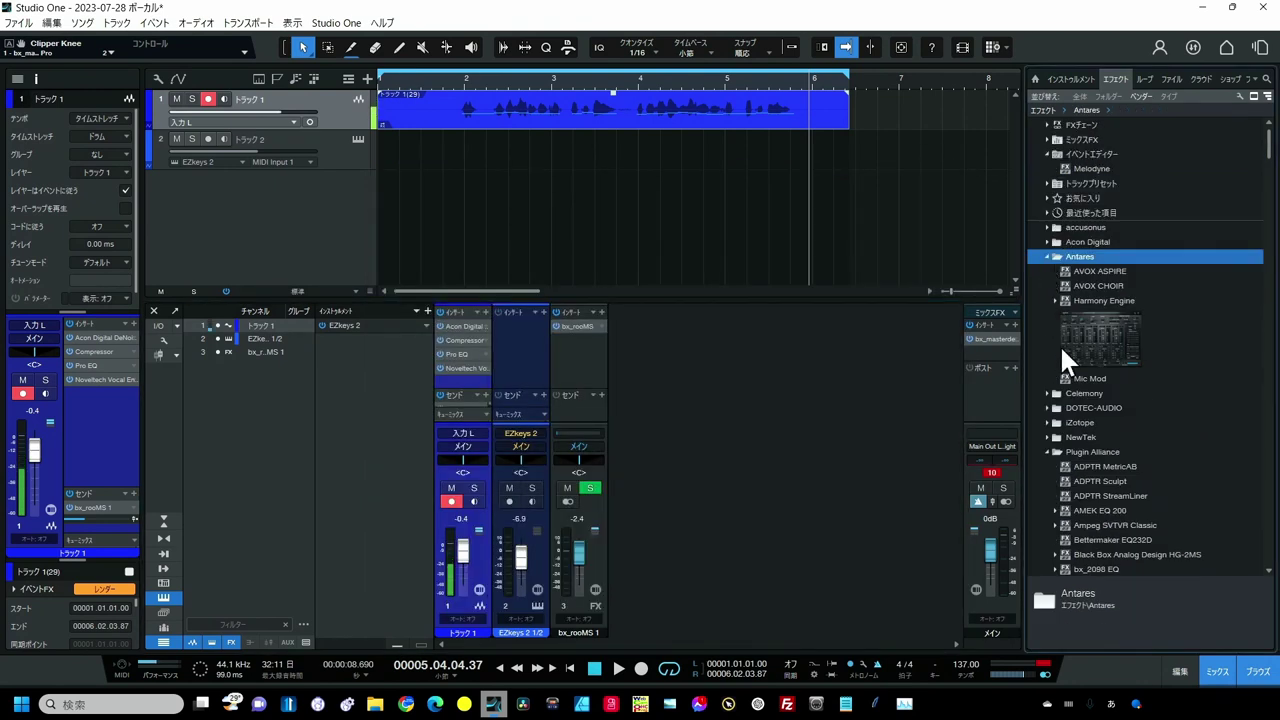
Insert Antares Mic Mod on Track 1 directly after DeNoise 2 and set its source mic to Marshall MXL 2003.
left_click(1079, 378)
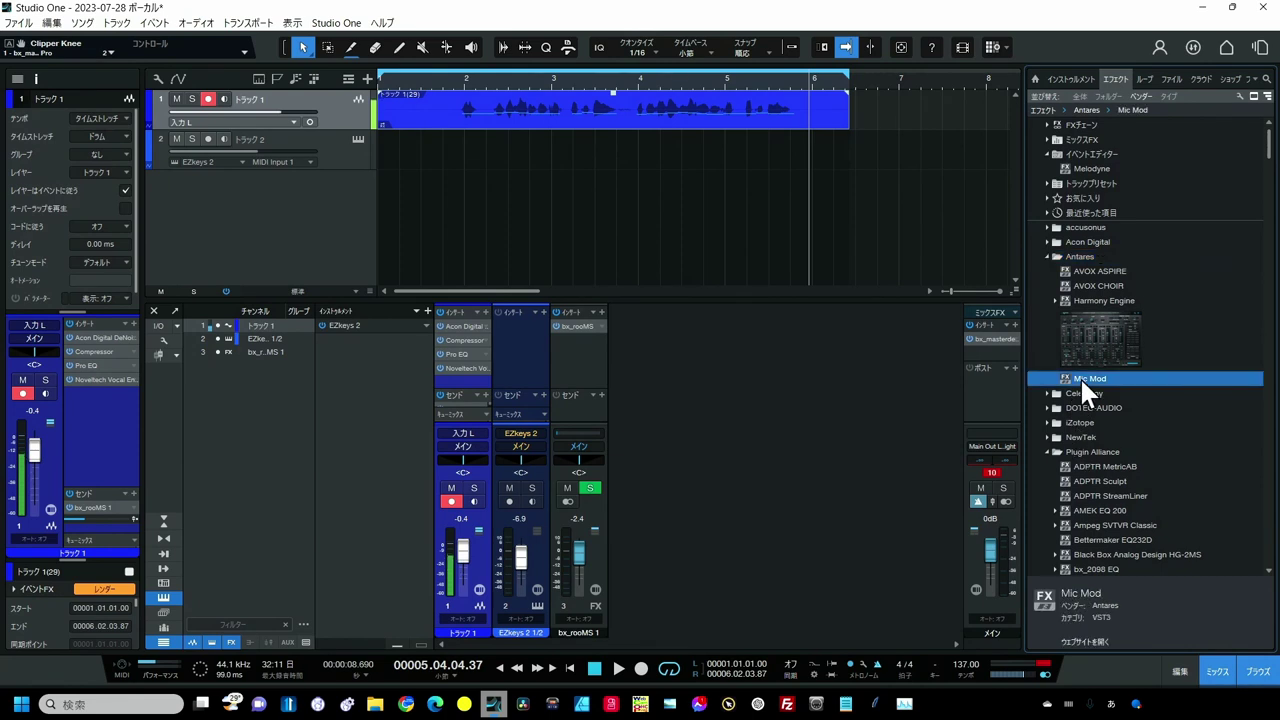
left_click_drag(1079, 378, 460, 334)
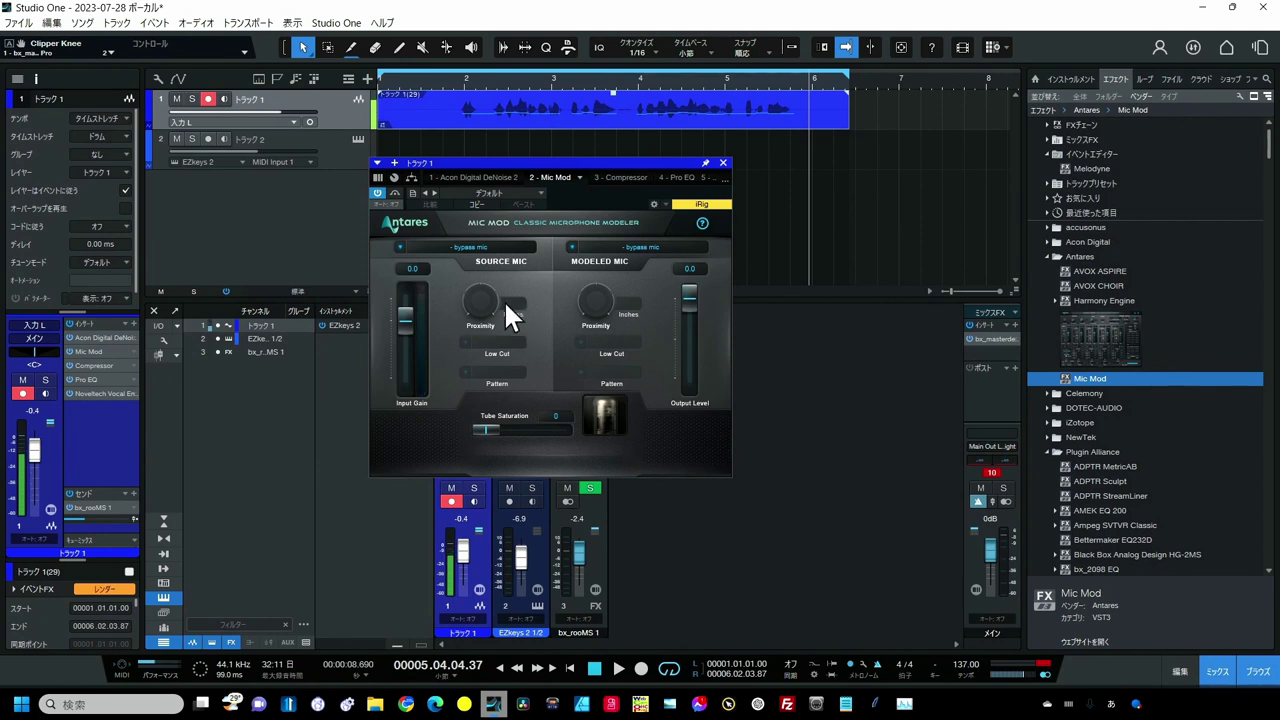
left_click(470, 247)
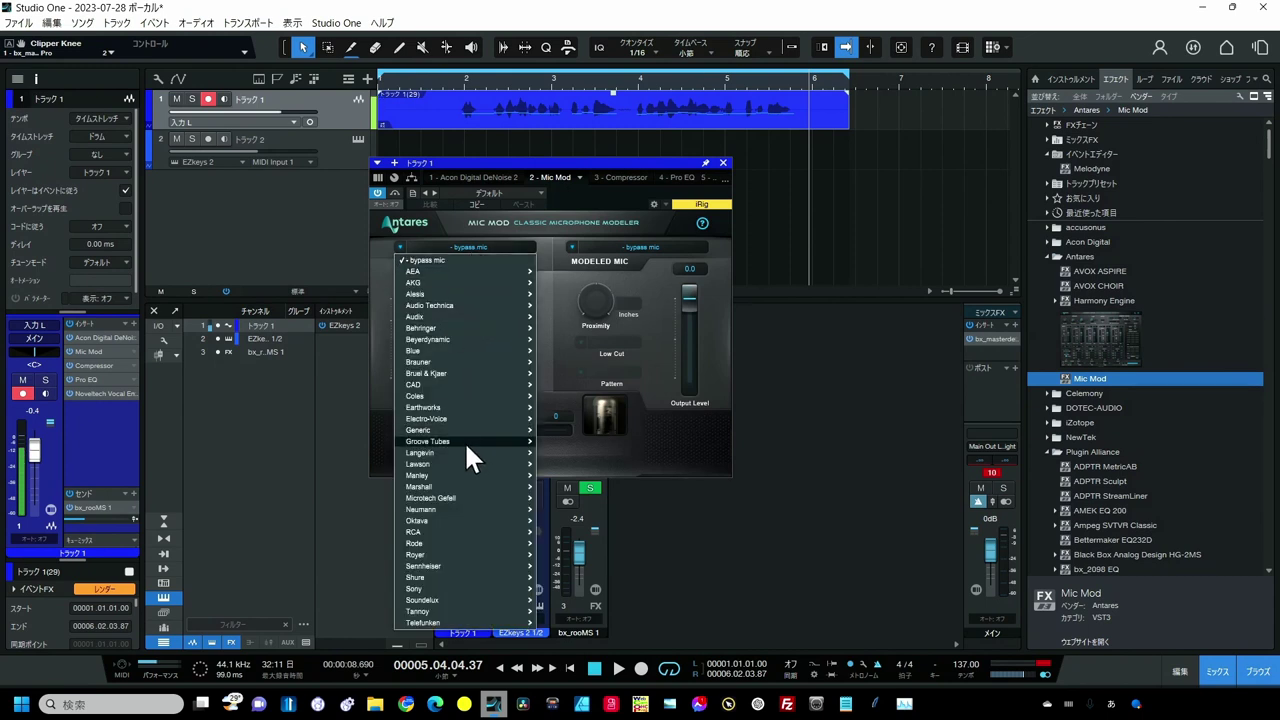
mouse_move(466, 446)
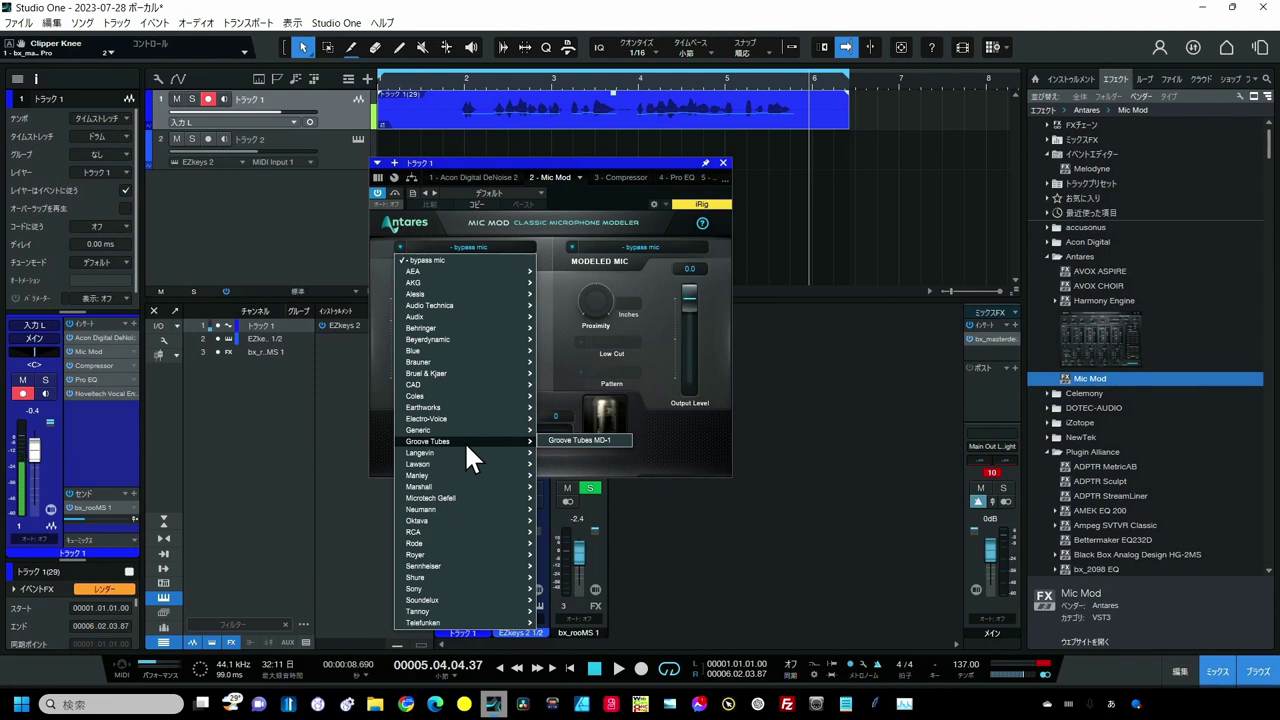
mouse_move(458, 487)
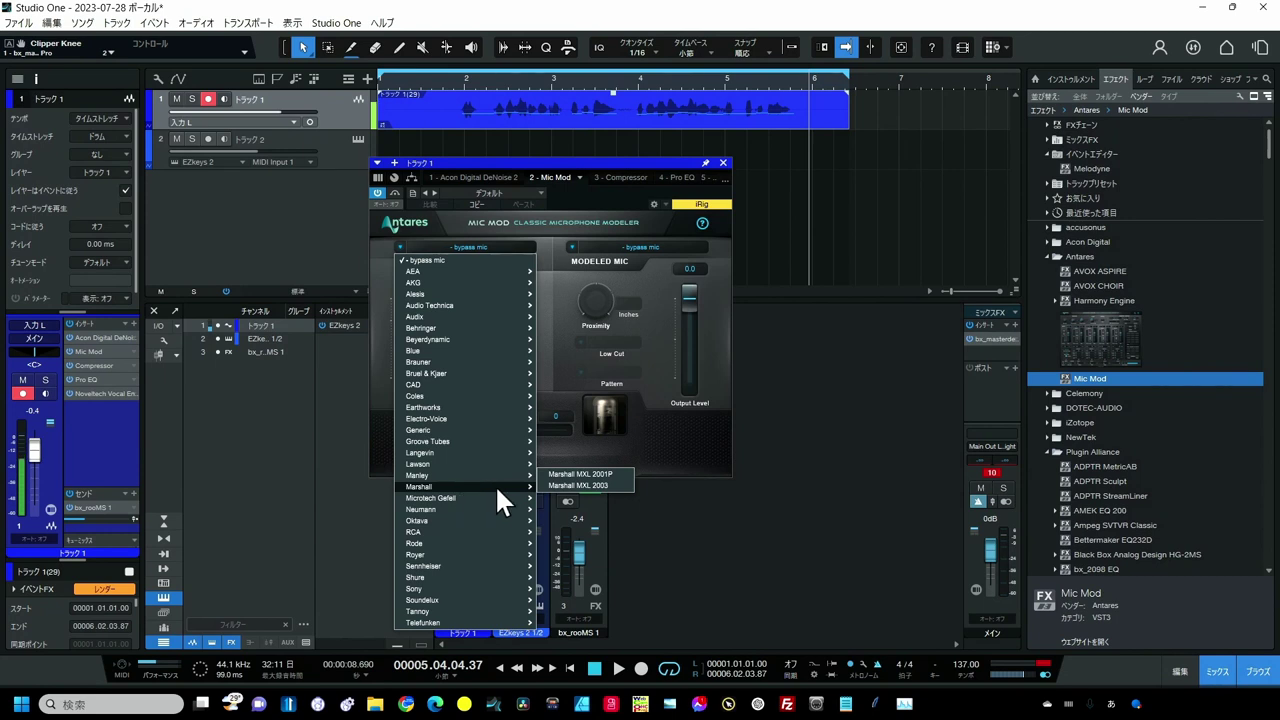
left_click(547, 486)
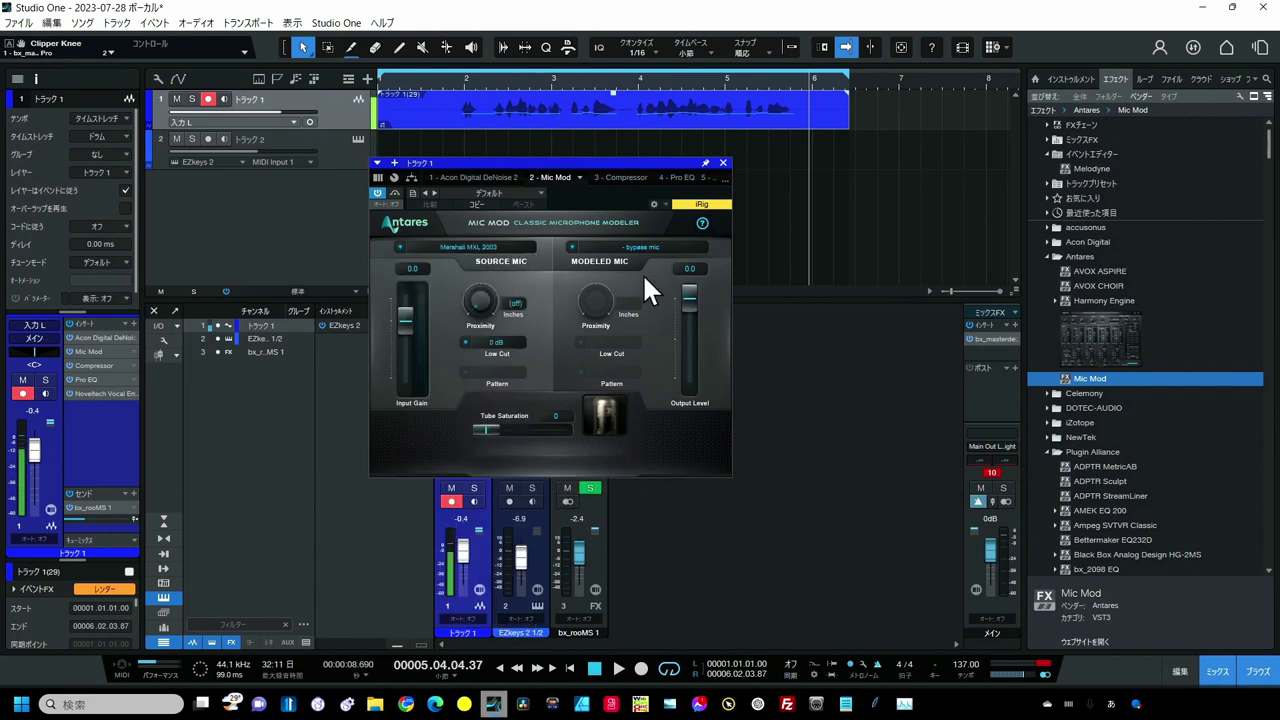
Set Mic Mod's modeled mic to Neumann U 87.
left_click(650, 247)
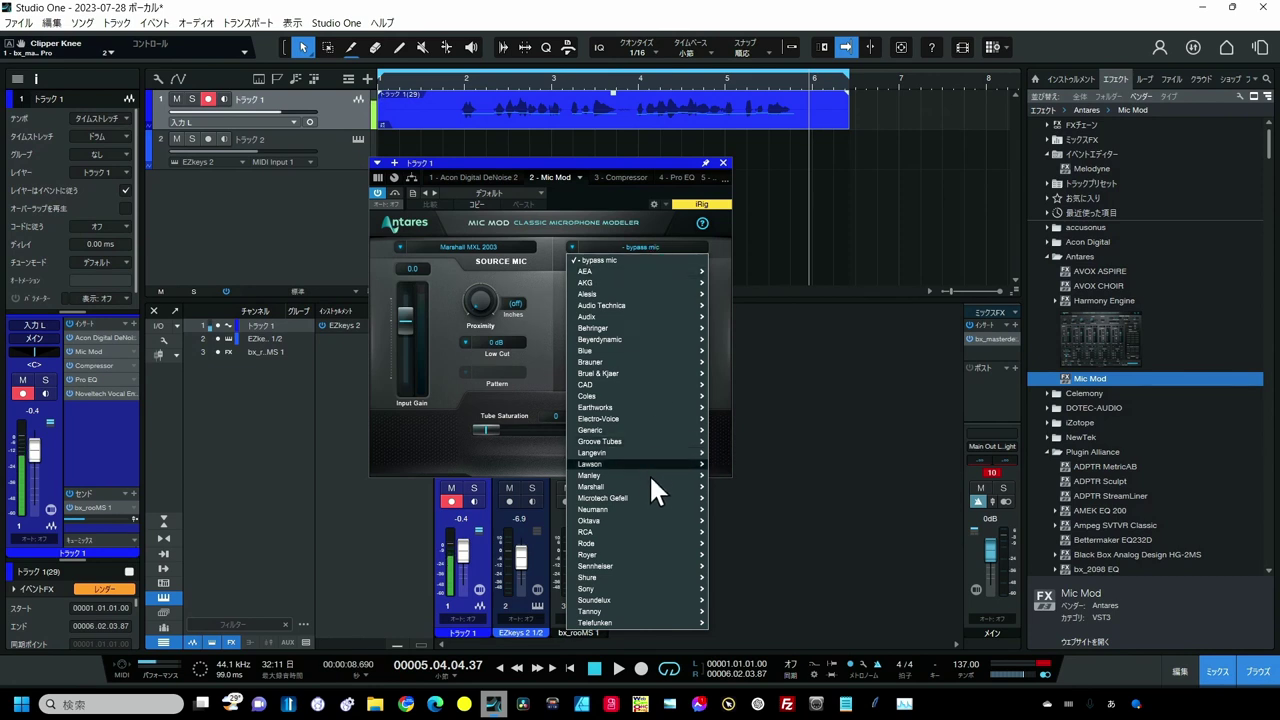
mouse_move(648, 510)
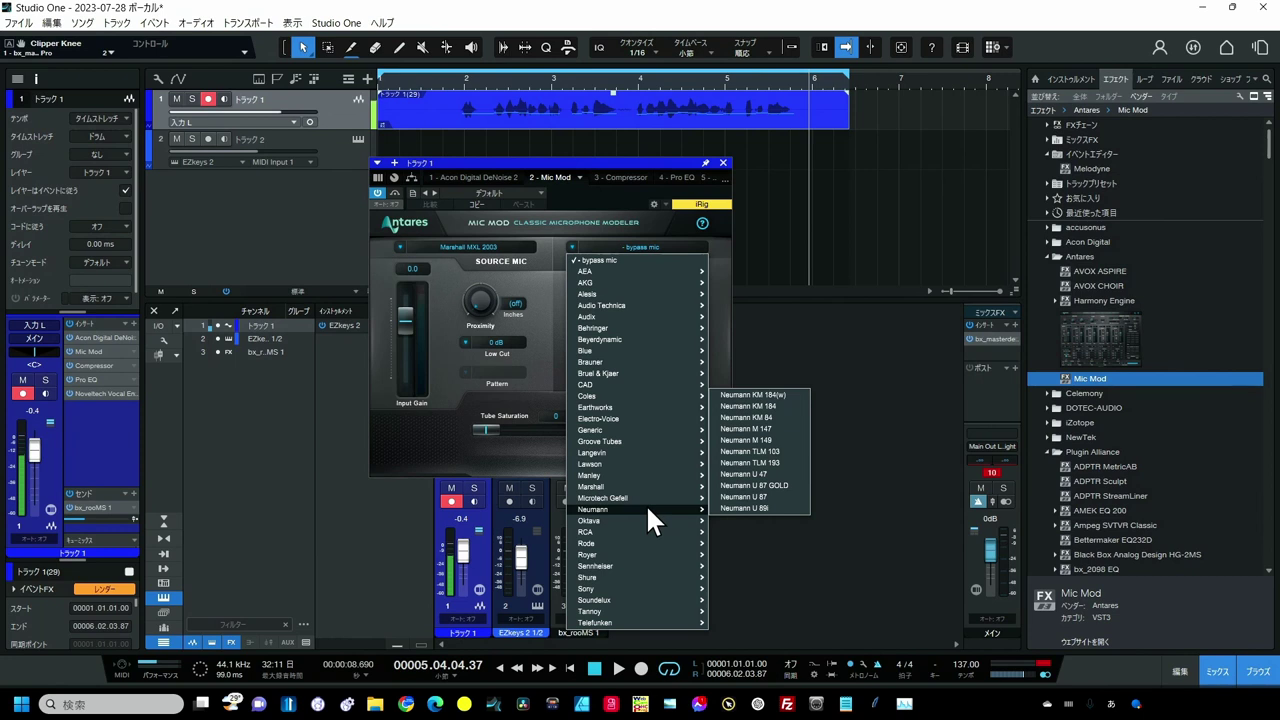
left_click(746, 495)
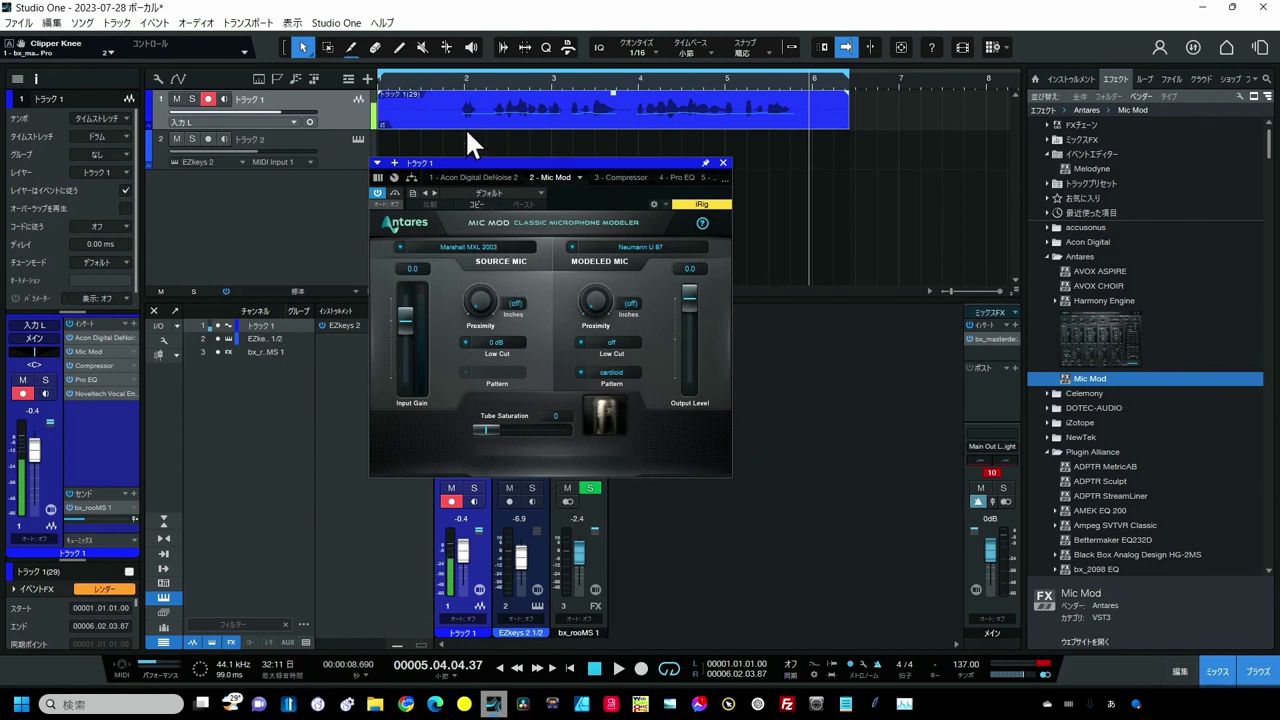
Play the vocal from late in bar 1, set Modeled Proximity to 22.8 inches and Tube Saturation to 15, and compare with Mic Mod bypassed.
left_click(454, 76)
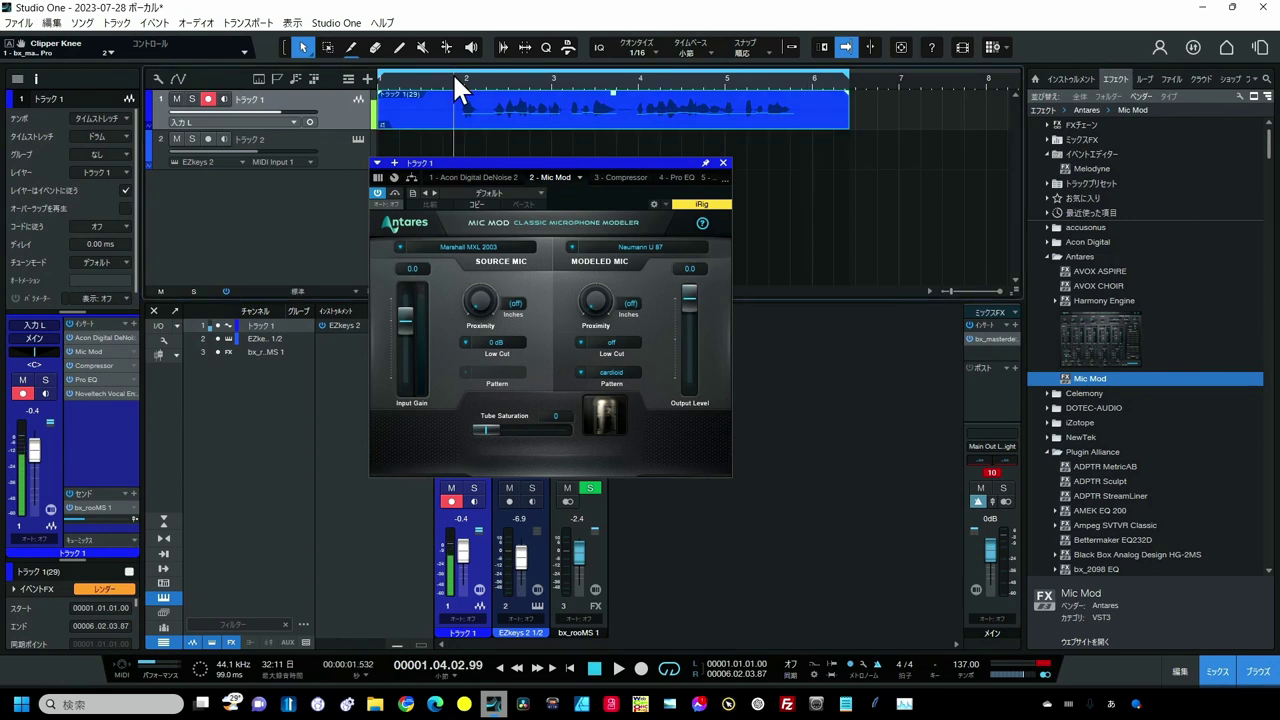
key("space")
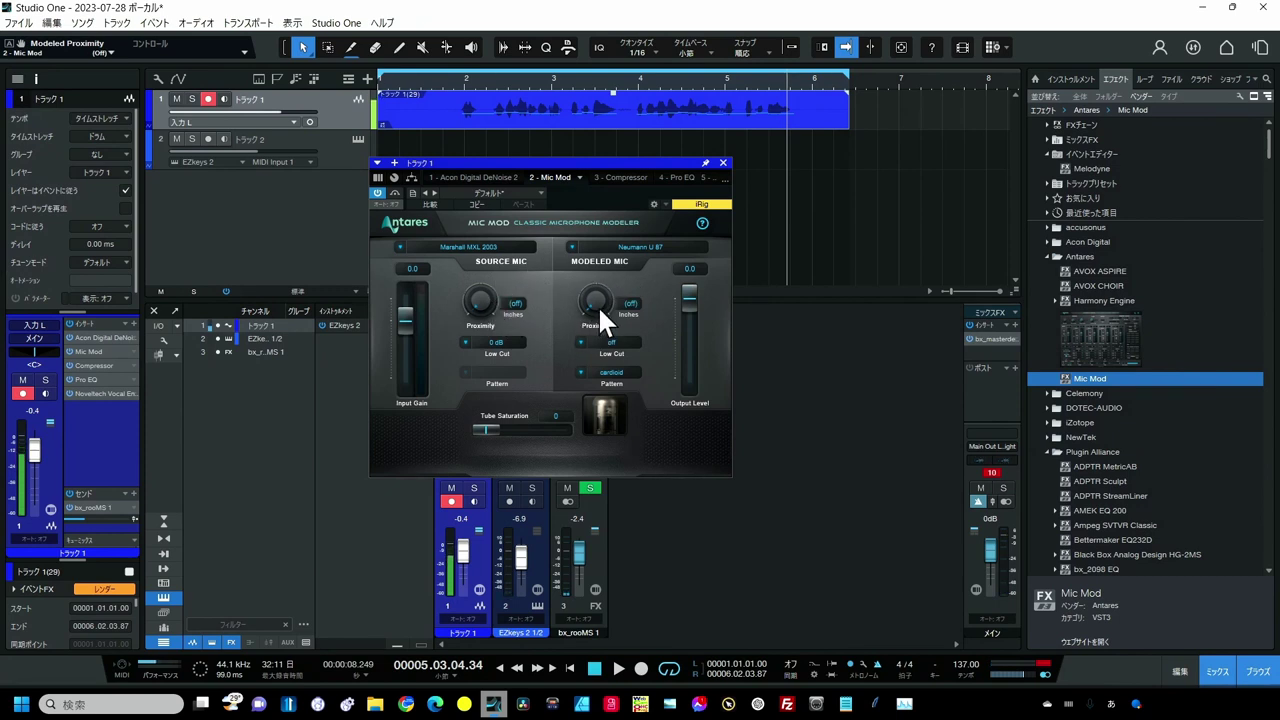
scroll(598, 299, "down", 2)
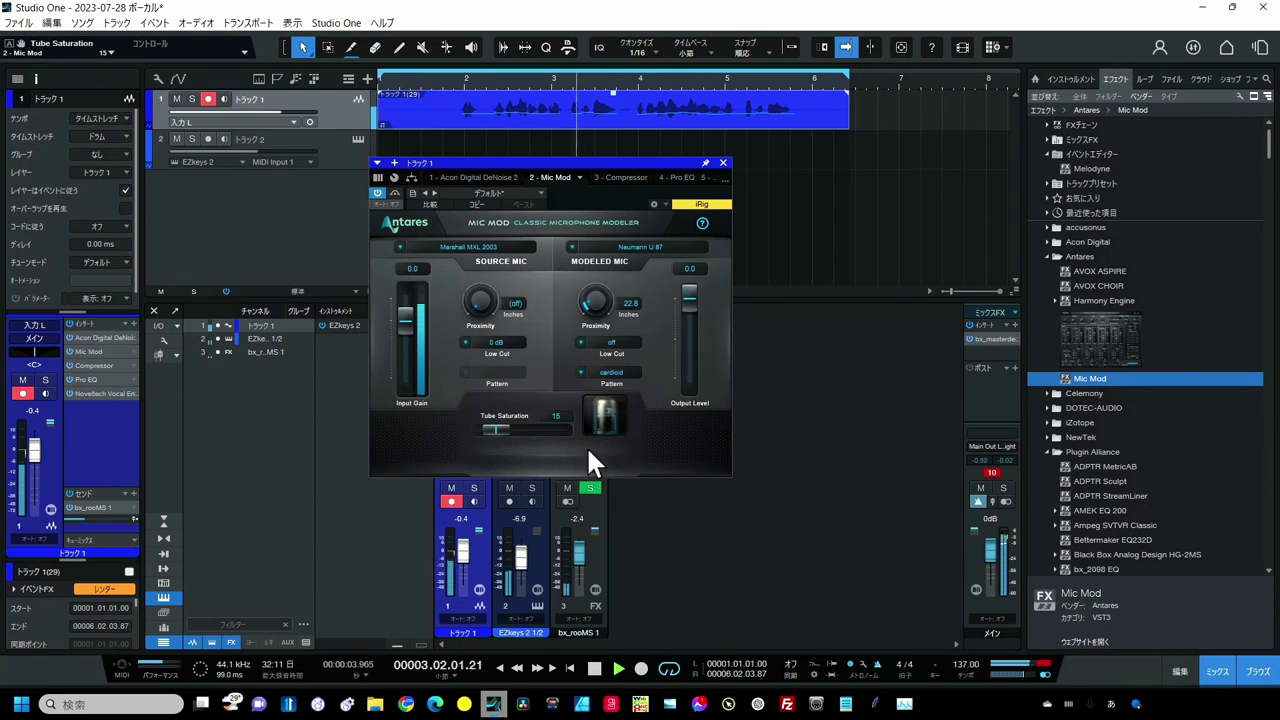
left_click(379, 195)
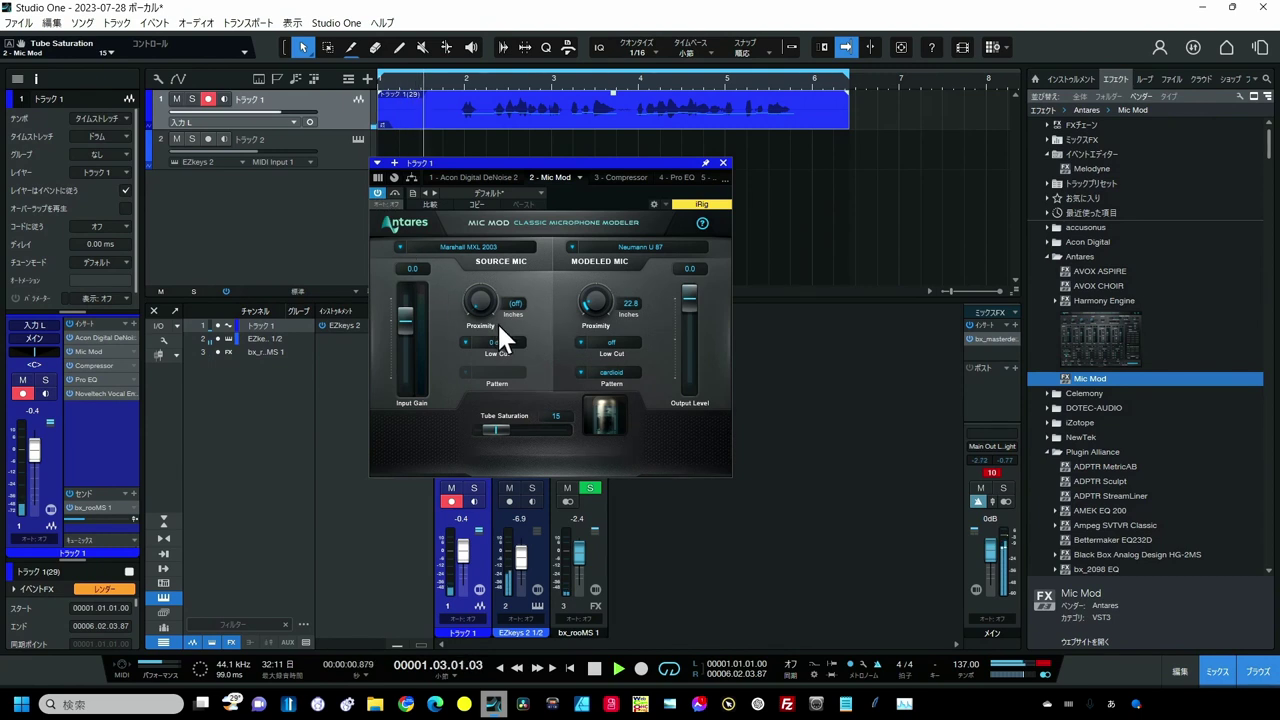
Fine-tune Mic Mod's Modeled Proximity to 20.8 inches during playback, and stop playback.
left_click(589, 303)
left_click_drag(590, 304, 590, 301)
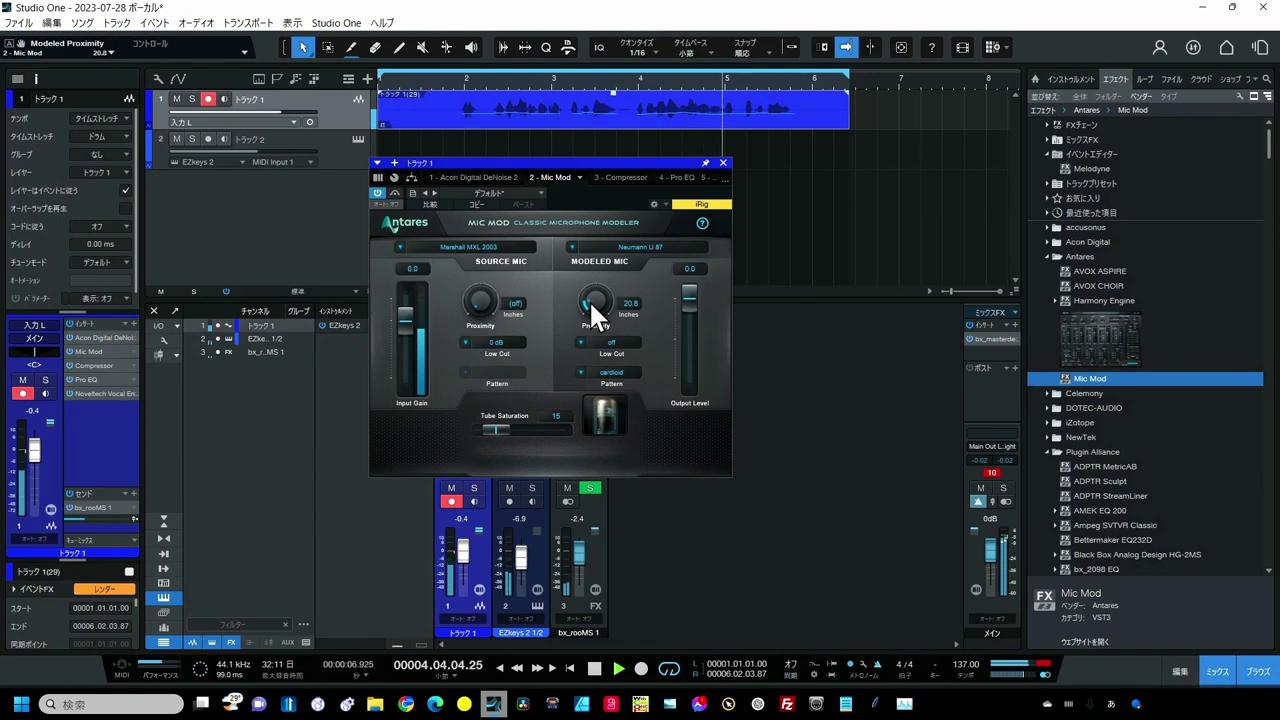
key("space")
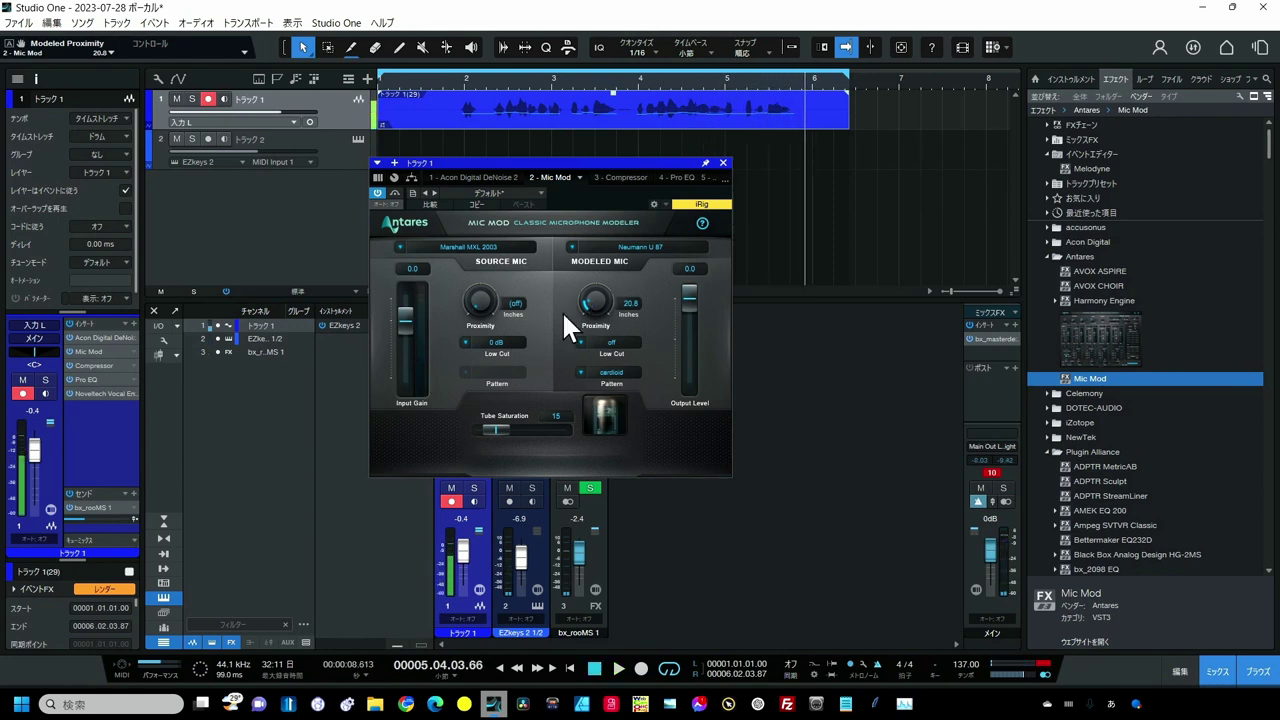